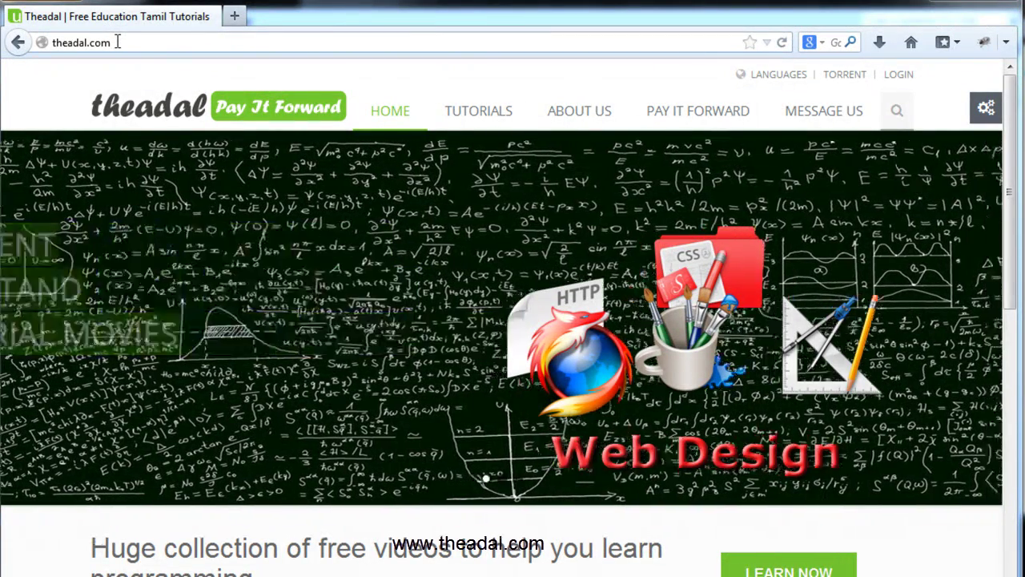
- Start editing the theadal.com address in Firefox's address bar
left_click(117, 41)
- Load theadal.com/cpanel from the address bar and log in to cPanel
left_click(153, 44)
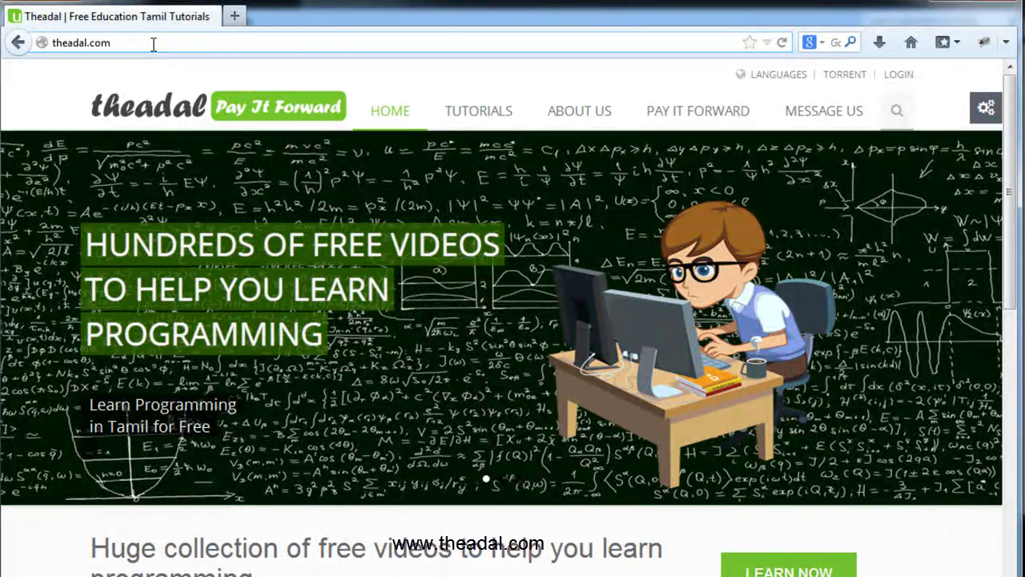
left_click_drag(153, 44, 42, 46)
left_click(124, 44)
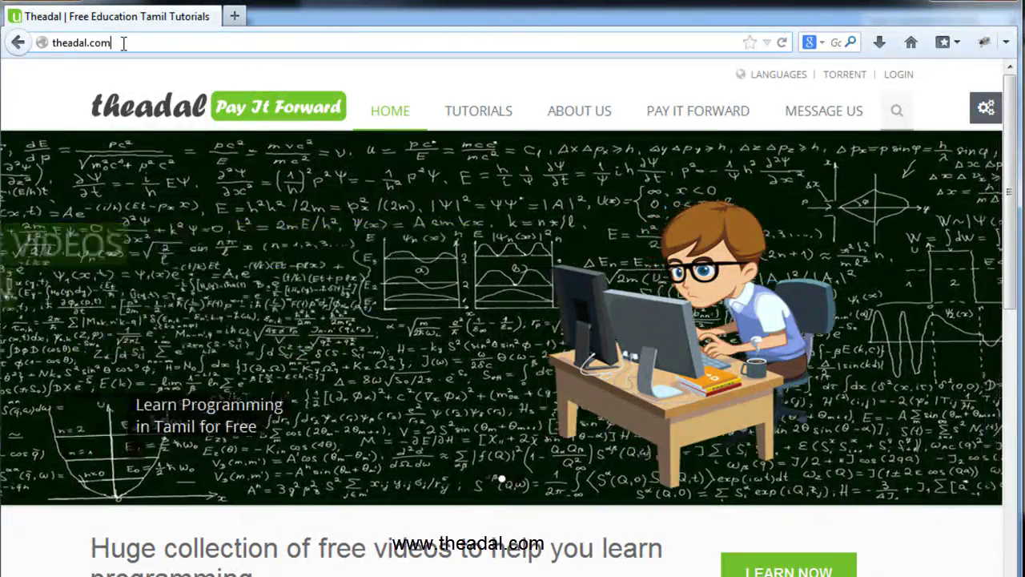
type("/")
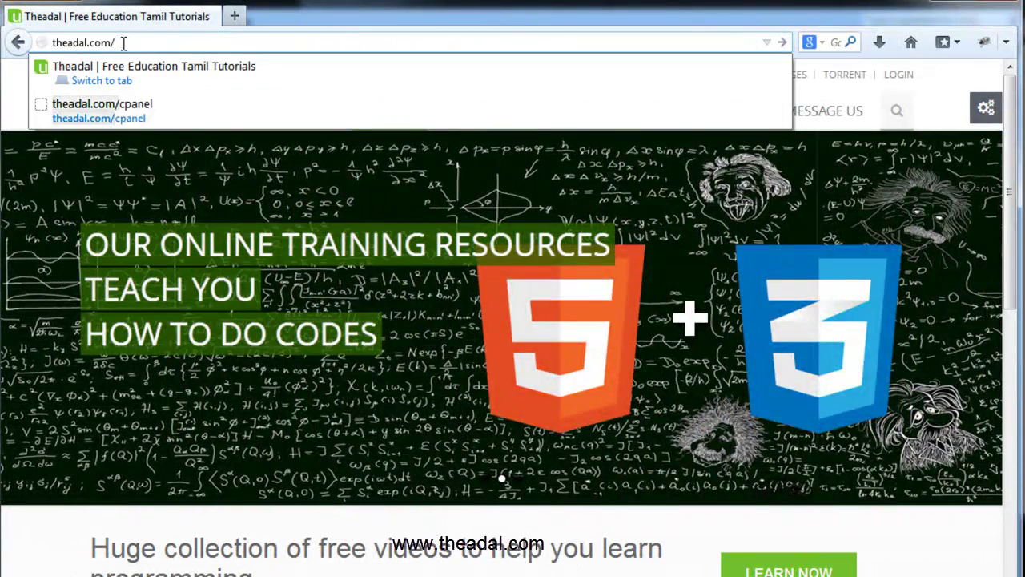
type("c")
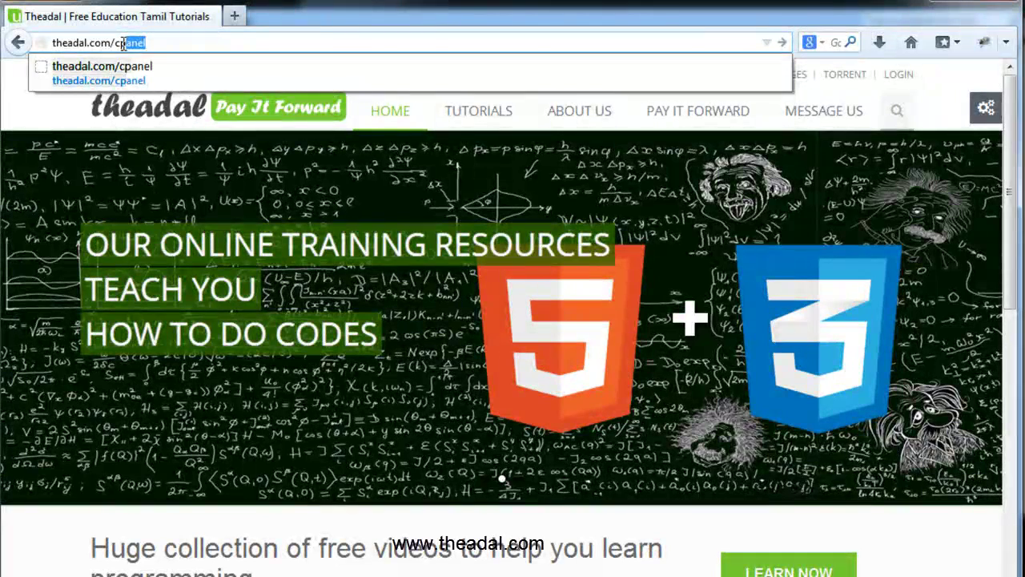
key("Right")
key("Return")
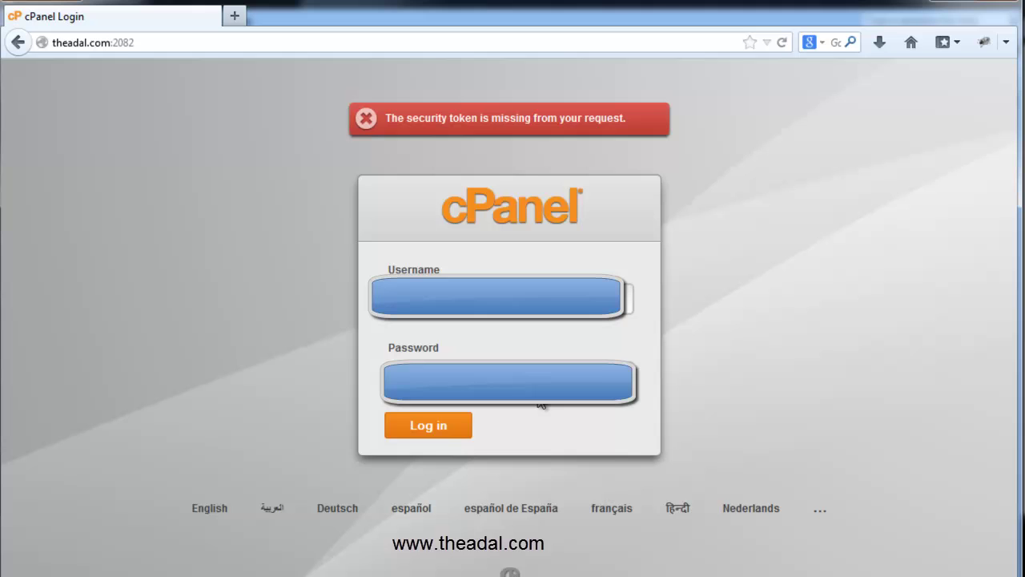
left_click(453, 432)
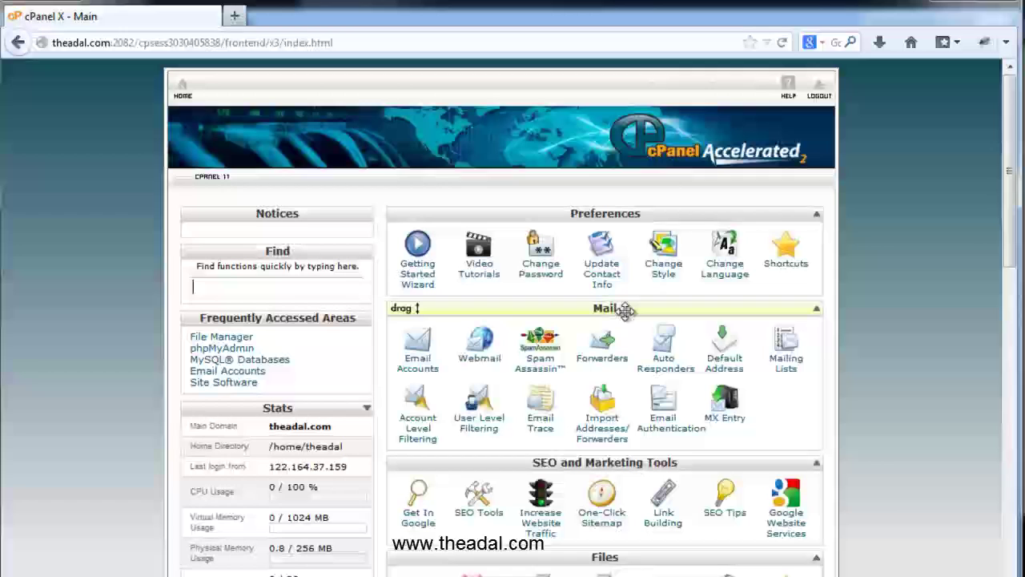
- Open Email Accounts from the Mail section of the cPanel home page
left_click(419, 371)
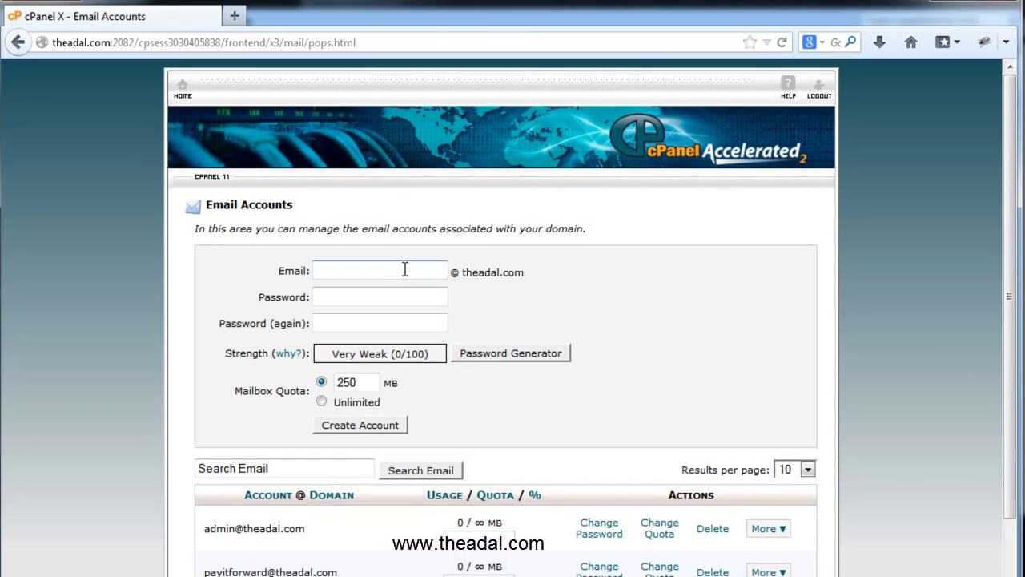
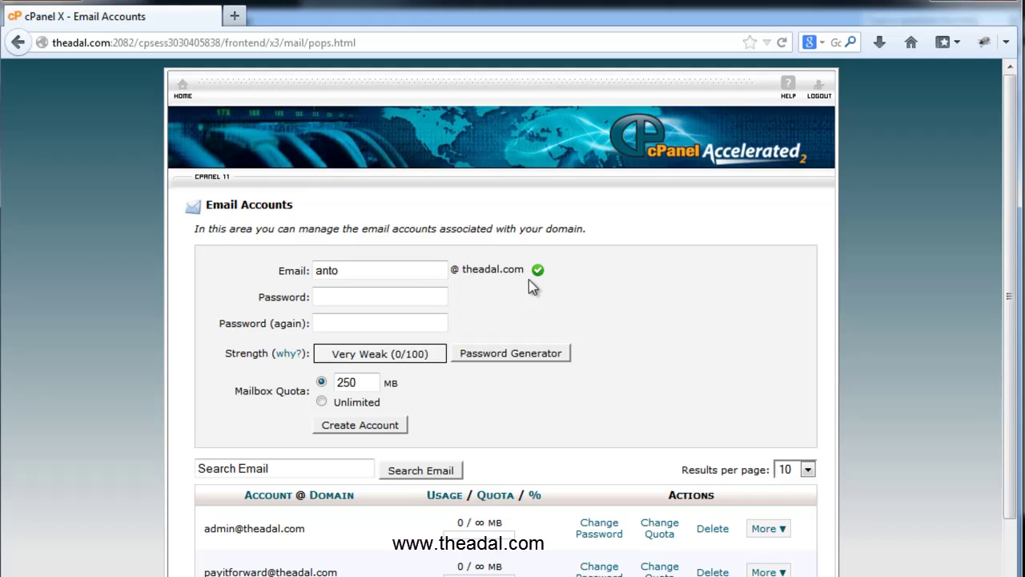
- Enter the new mailbox name and a strong password, typed twice to confirm
left_click(425, 295)
type("•••••••••••")
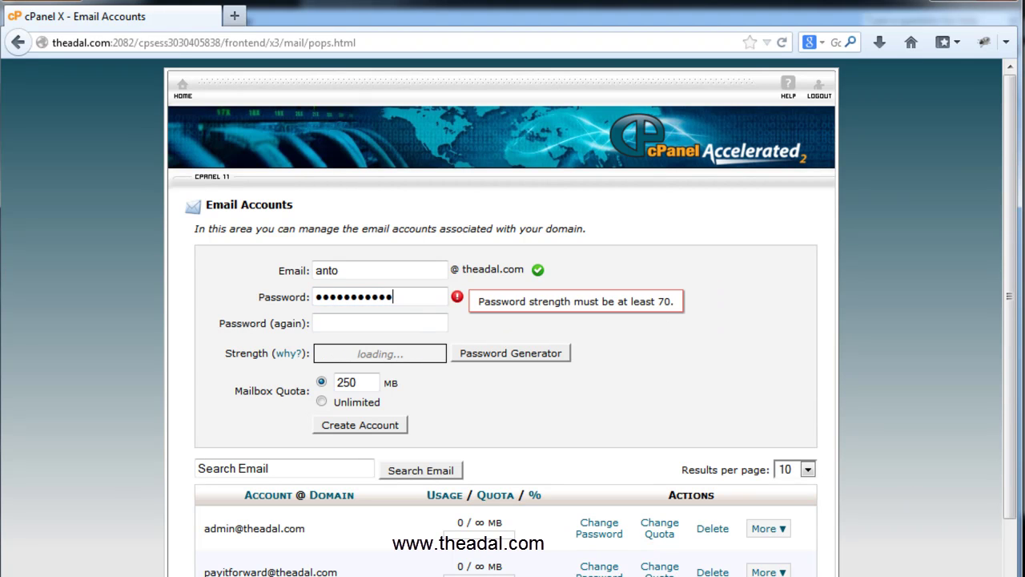
type("••")
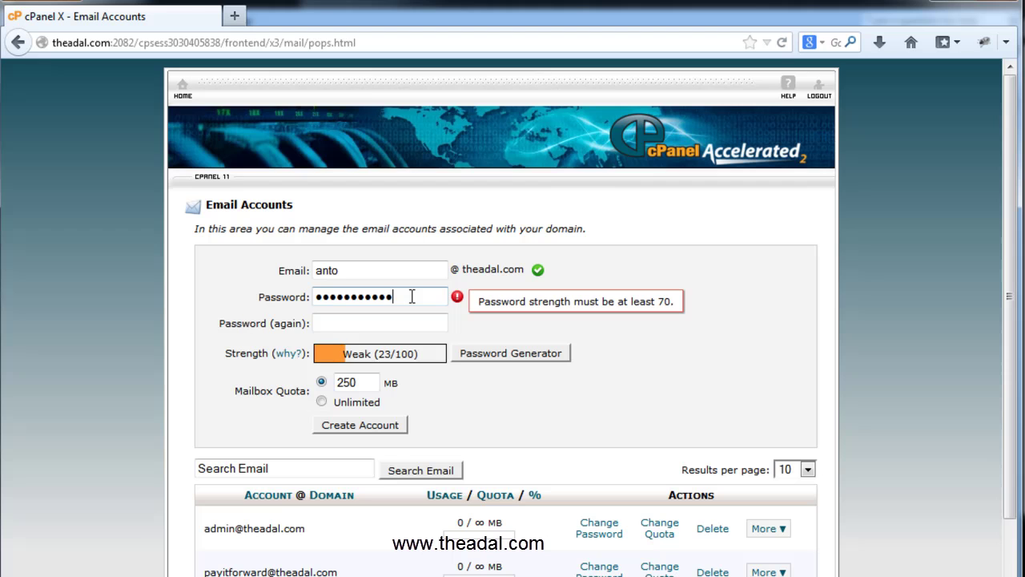
left_click(389, 325)
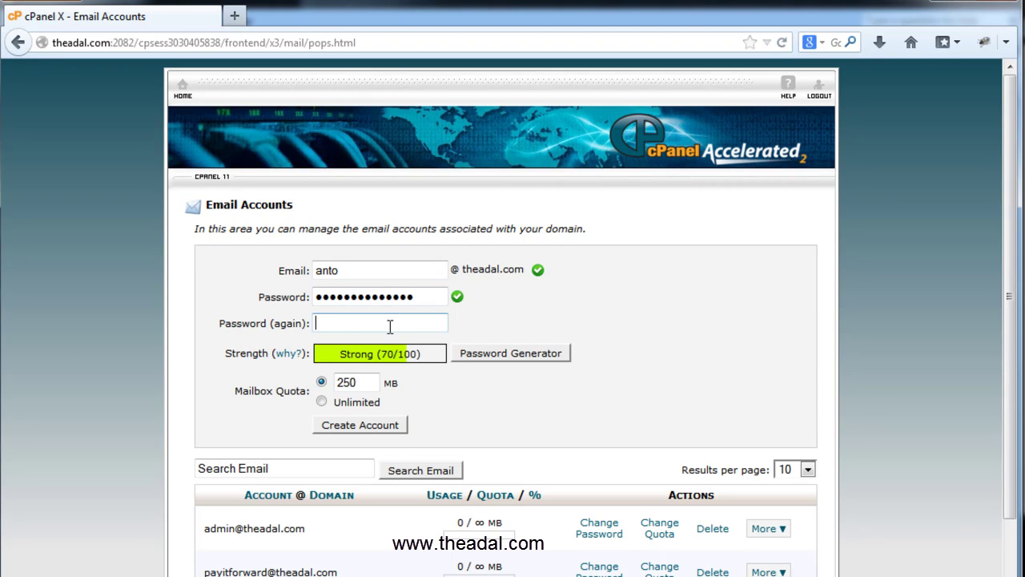
type("•••••••••••")
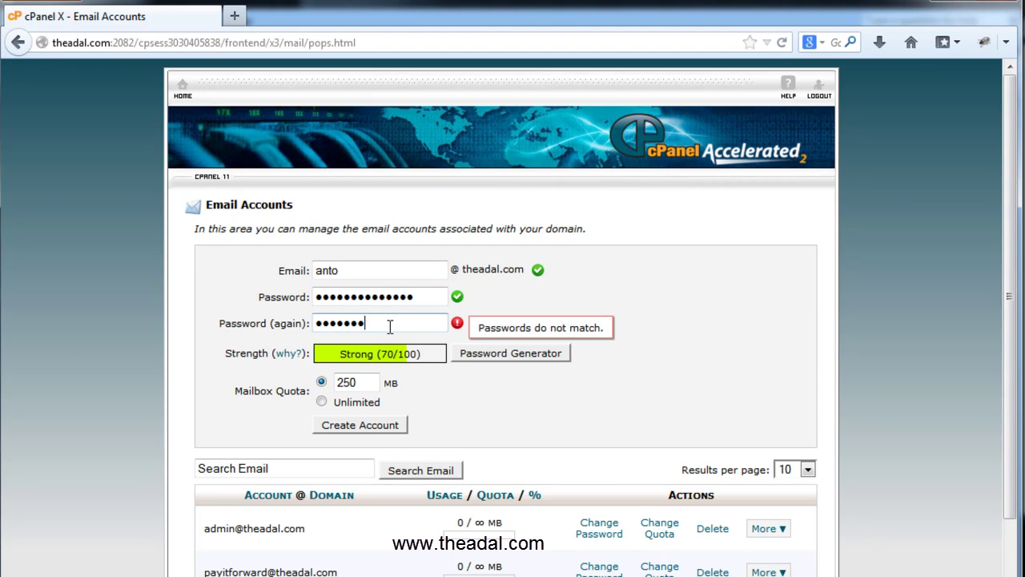
type("••")
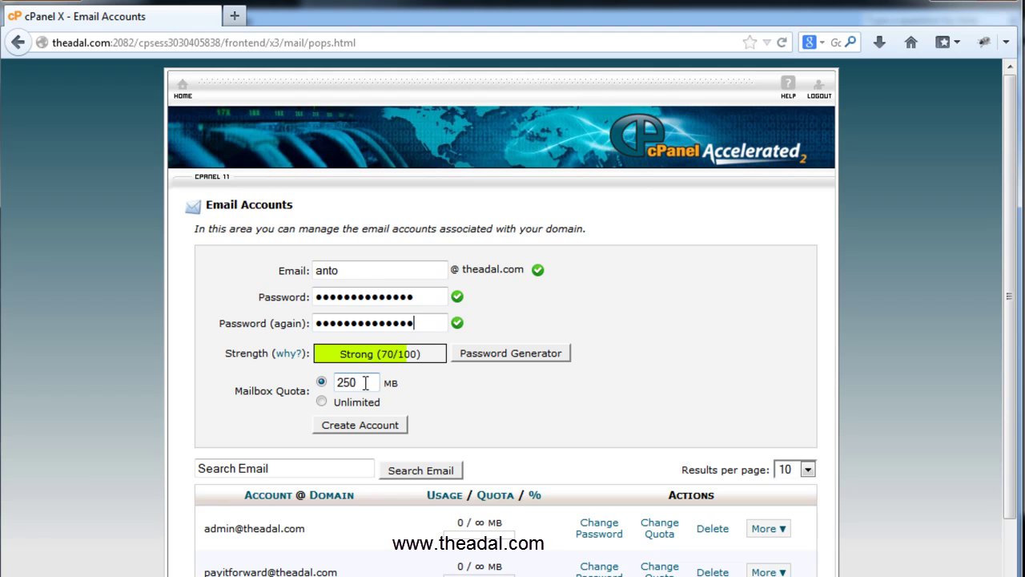
- Change the mailbox quota from 250 MB to Unlimited and create the account
double_click(364, 383)
left_click(322, 401)
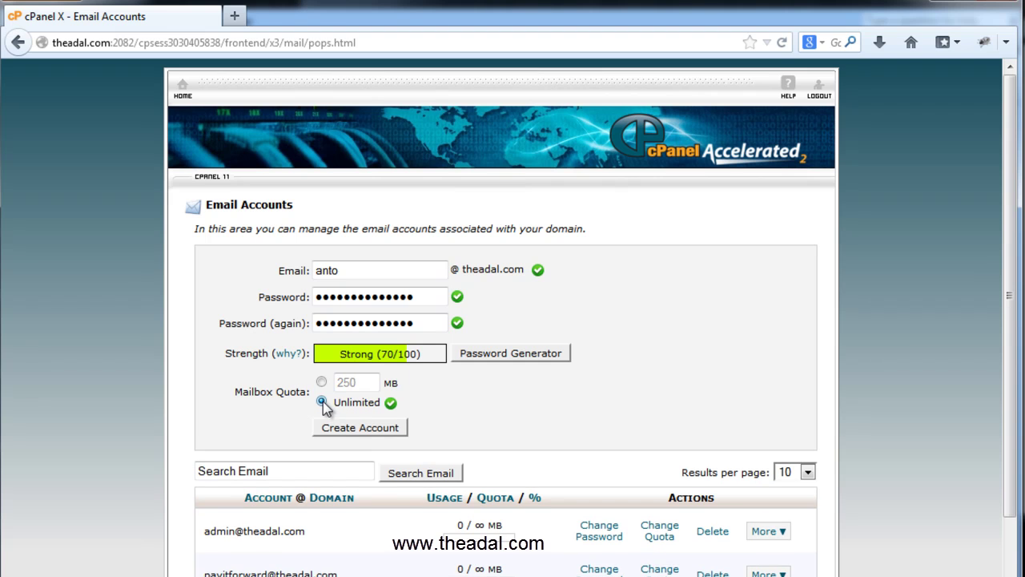
left_click(349, 433)
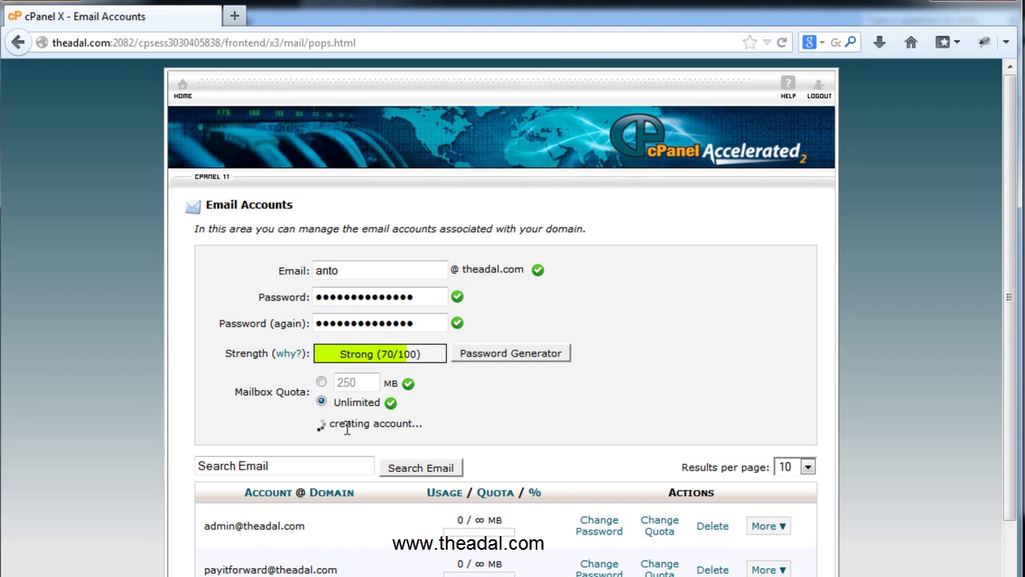
scroll(349, 435, "down", 1)
scroll(349, 435, "down", 3)
left_click_drag(202, 429, 298, 431)
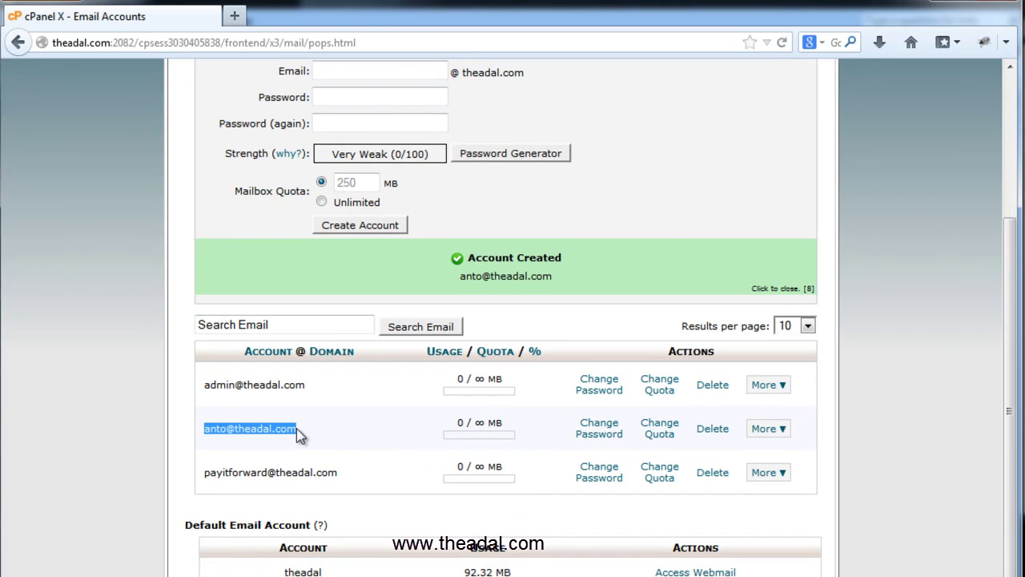
left_click(353, 434)
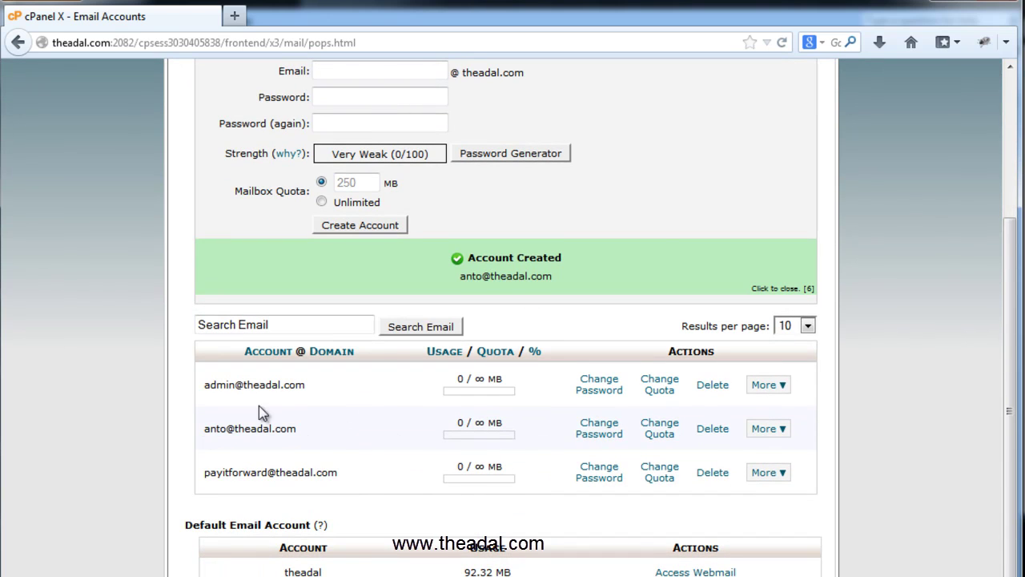
left_click_drag(305, 387, 212, 388)
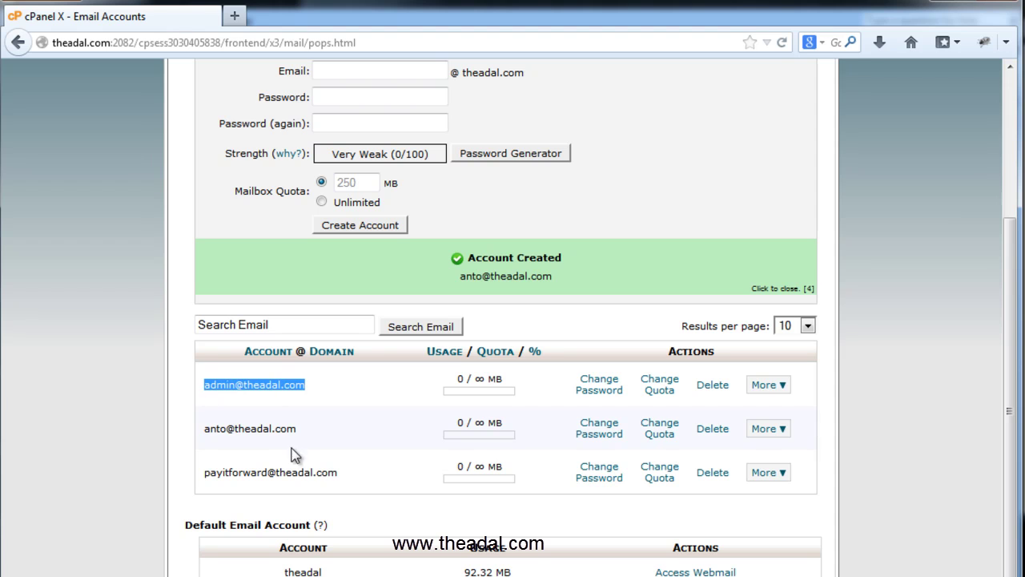
left_click_drag(338, 473, 202, 480)
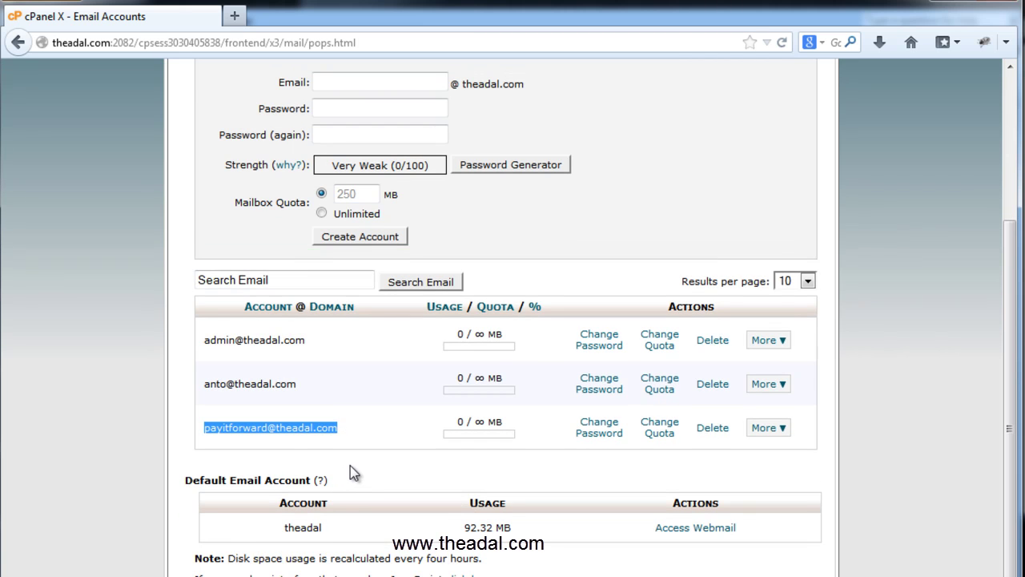
scroll(350, 465, "up", 2)
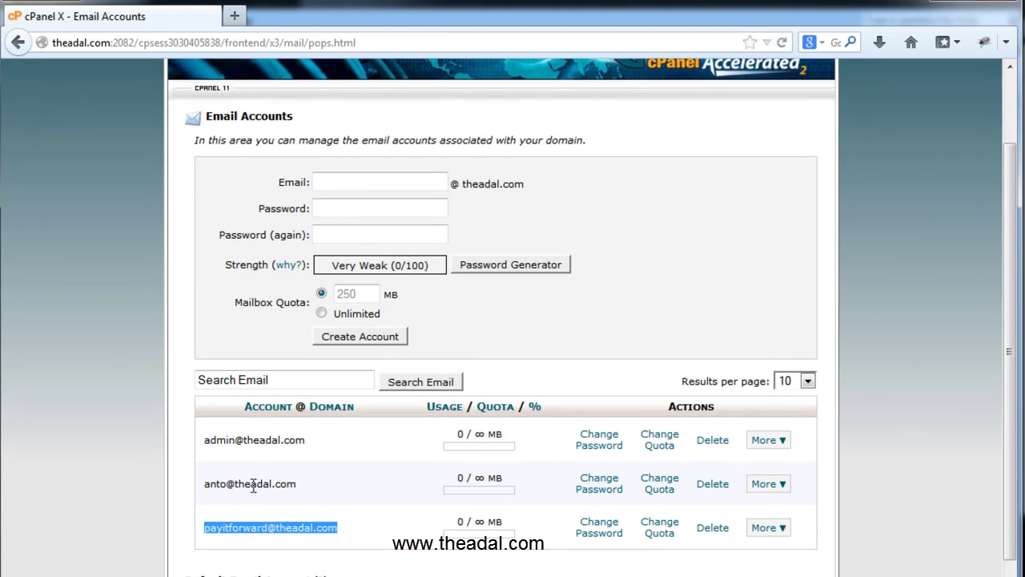
double_click(252, 484)
triple_click(251, 484)
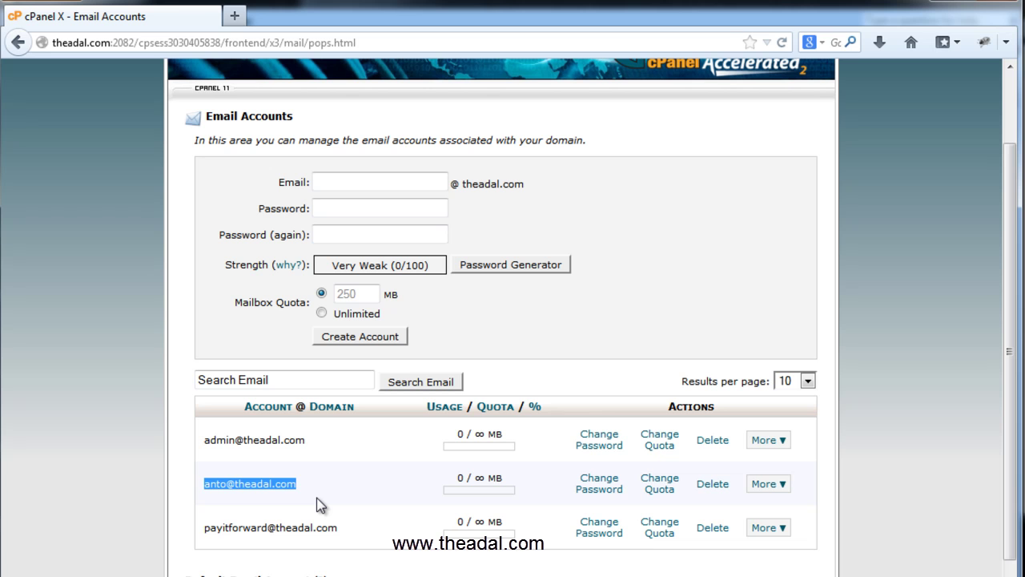
scroll(317, 504, "up", 2)
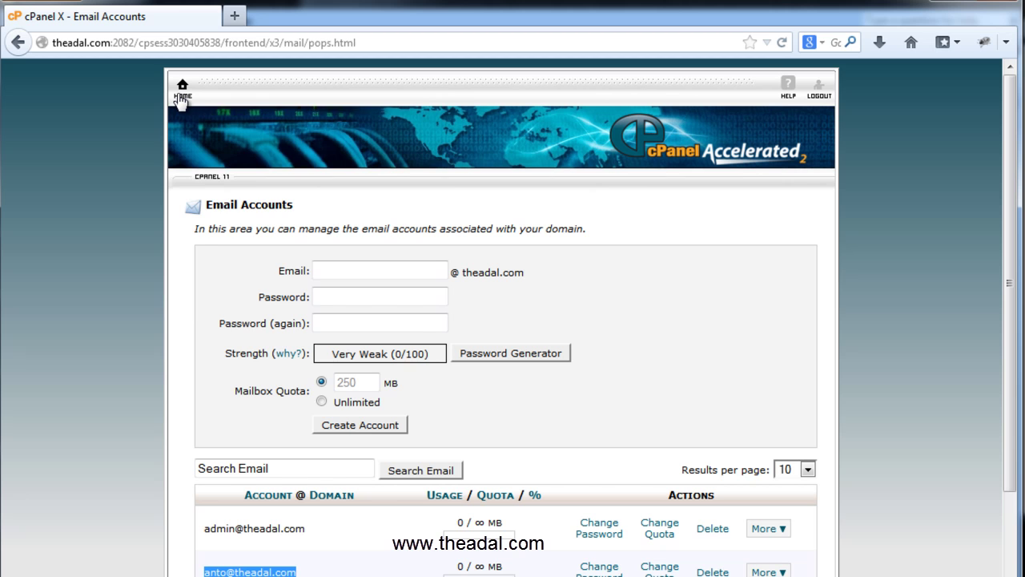
right_click(182, 98)
- Open the cPanel home in a second tab, view its Webmail page, then add a blank tab
left_click(205, 109)
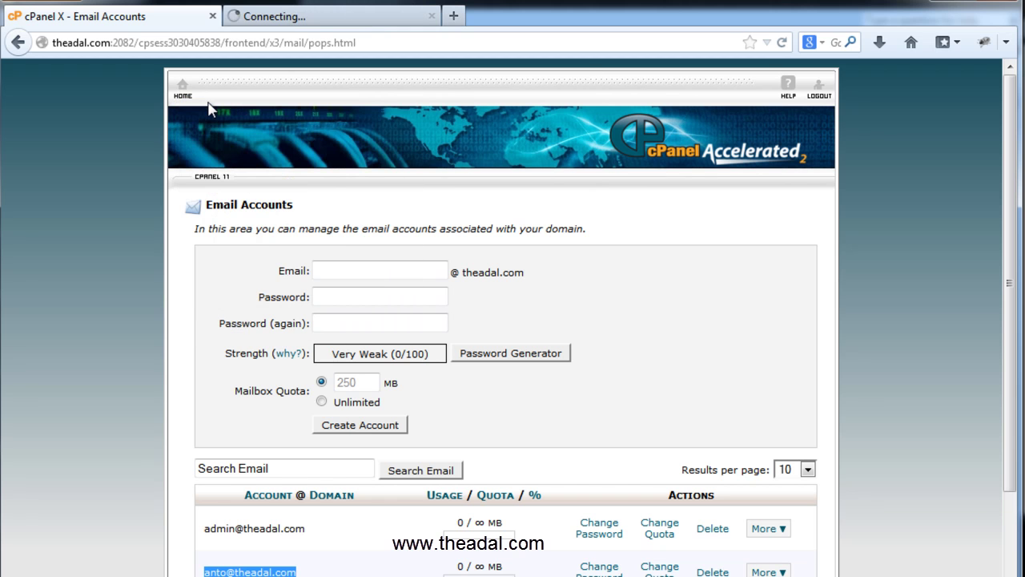
left_click(309, 17)
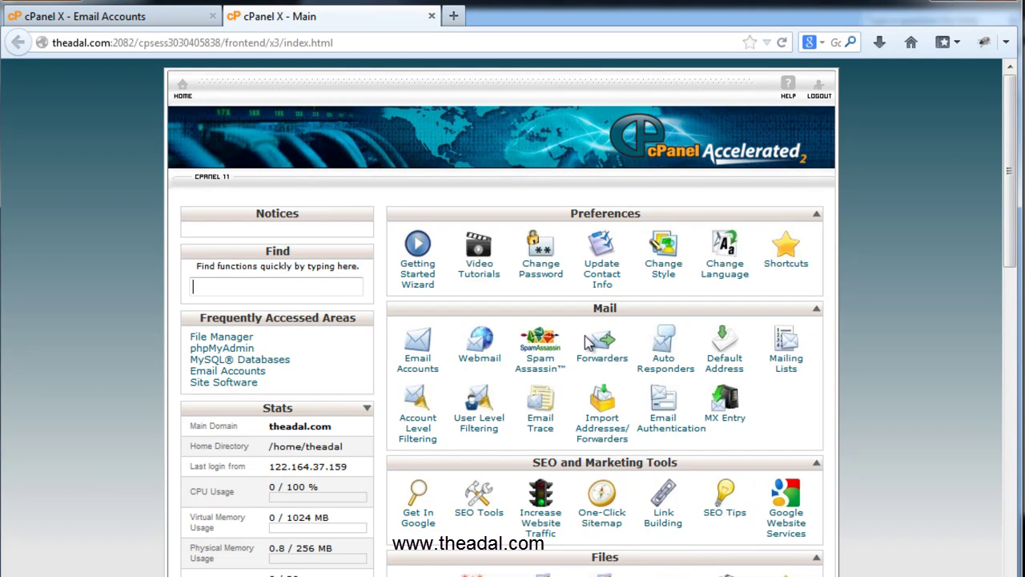
left_click(472, 367)
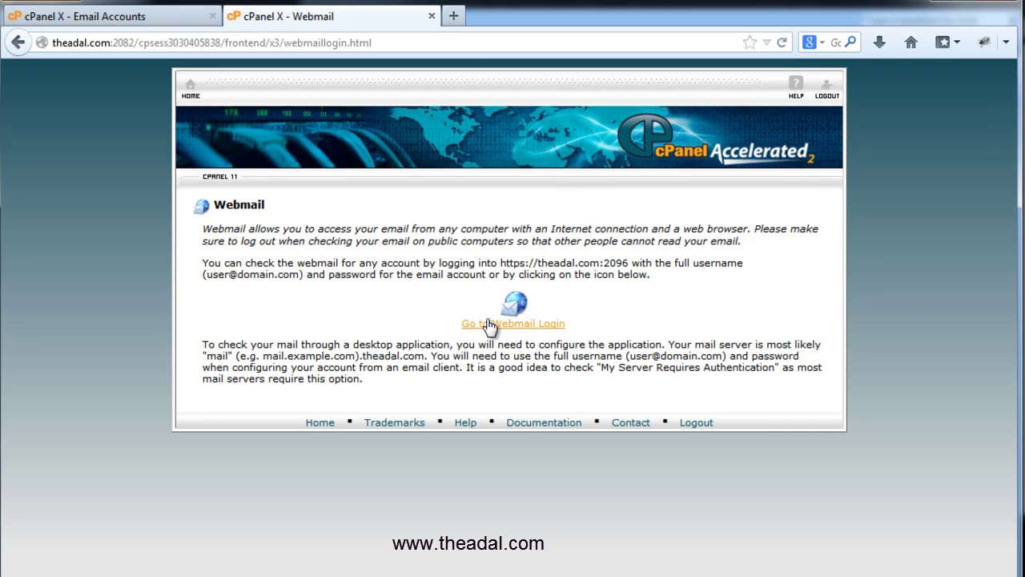
left_click(454, 16)
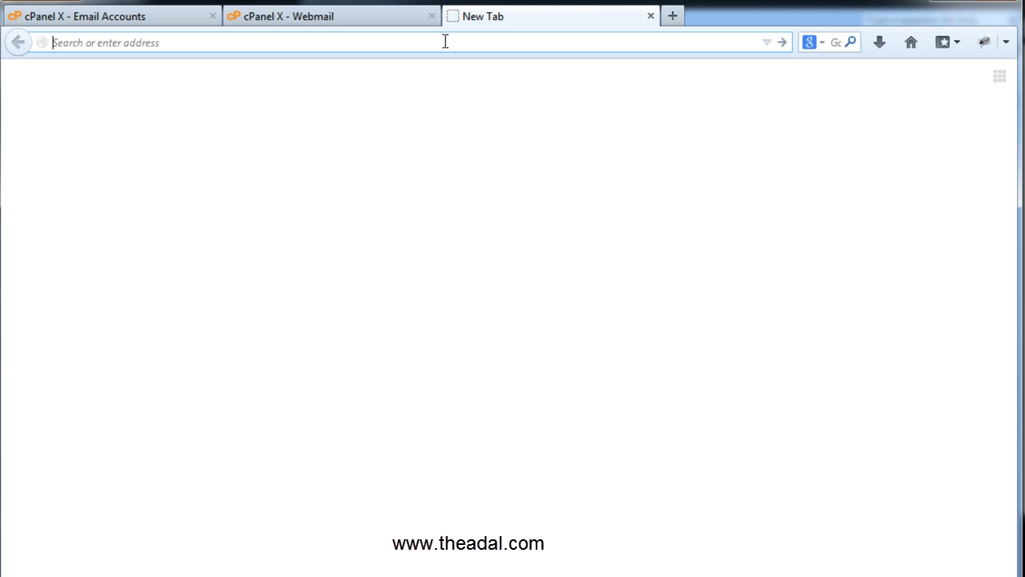
- Load theadal.com/webmail in the blank tab, correcting the mistyped domain
type("theadl.com")
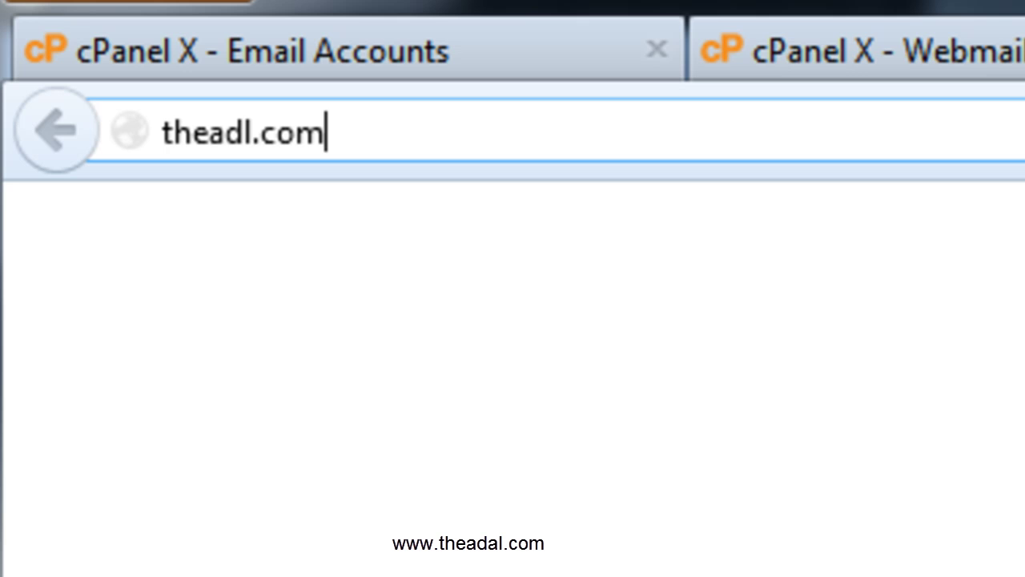
key("BackSpace")
key("BackSpace")
key("BackSpace")
key("BackSpace")
key("BackSpace")
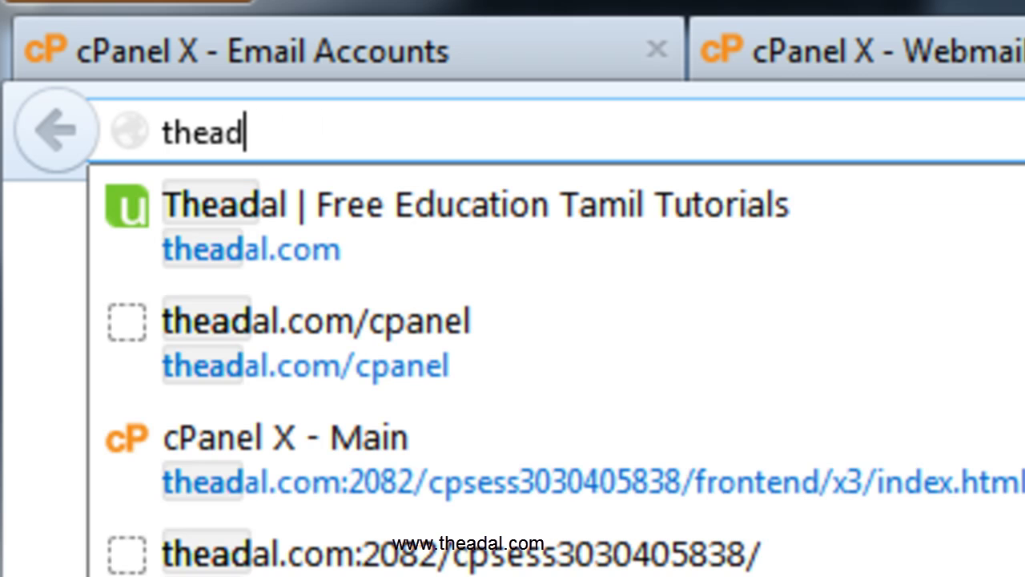
type("al.com")
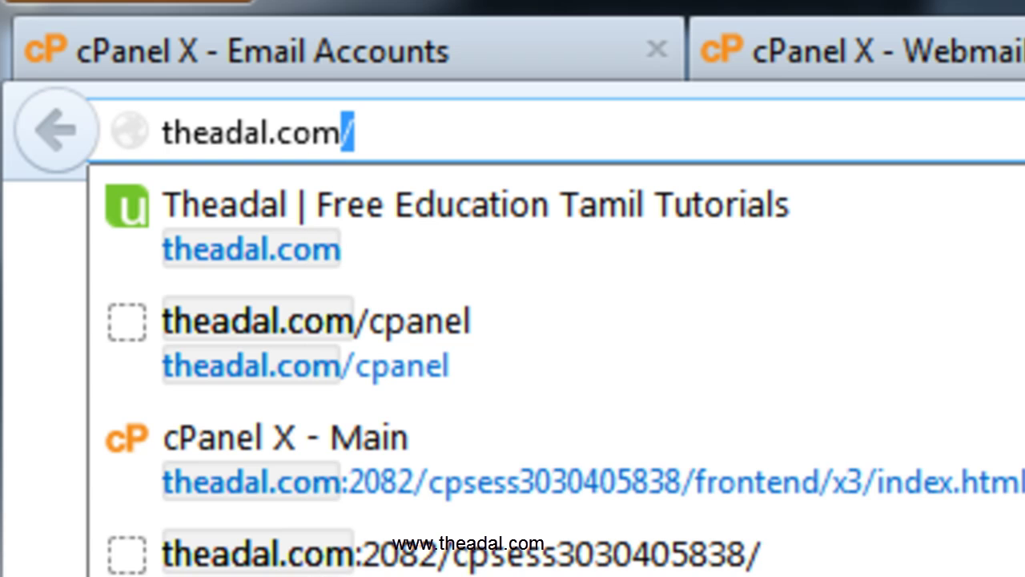
type("/webm")
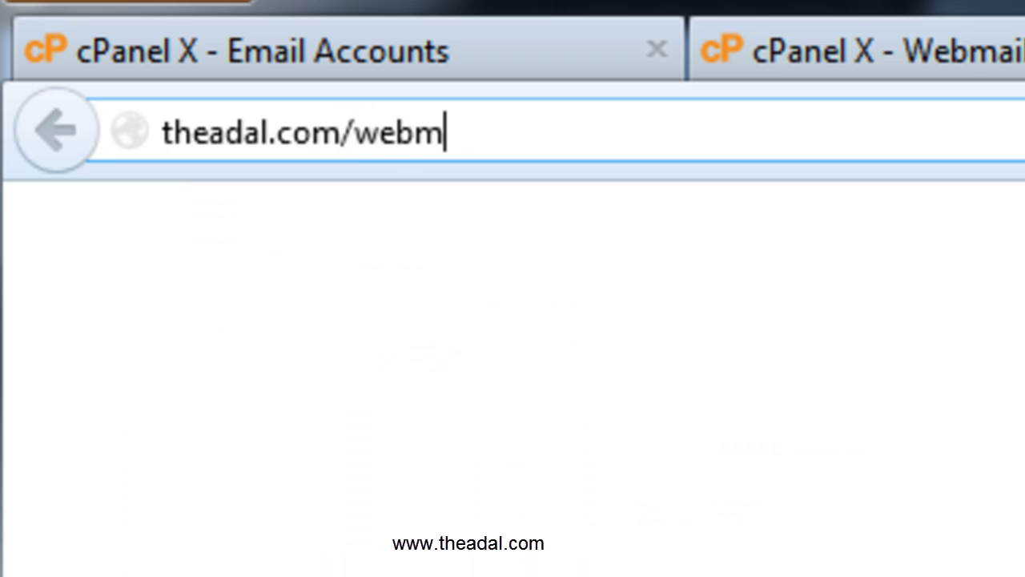
type("ail")
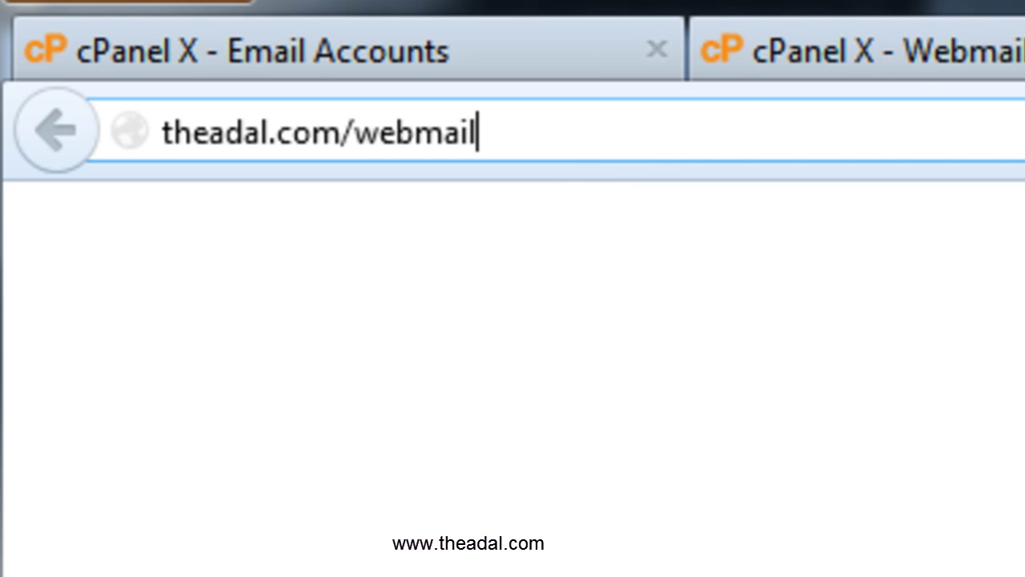
key("Return")
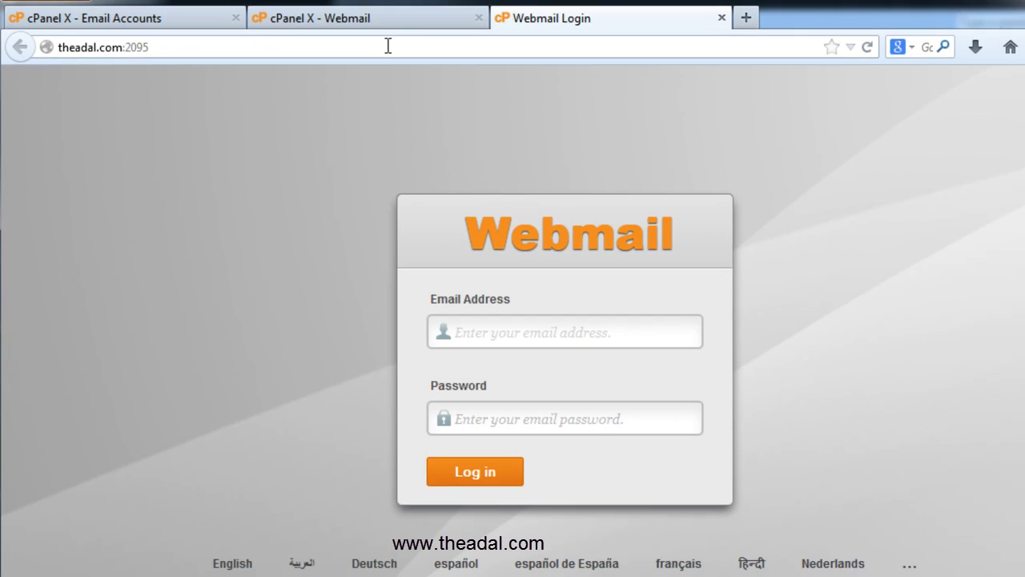
- Check the new account's address in the Email Accounts list, then return to Webmail Login
left_click(168, 23)
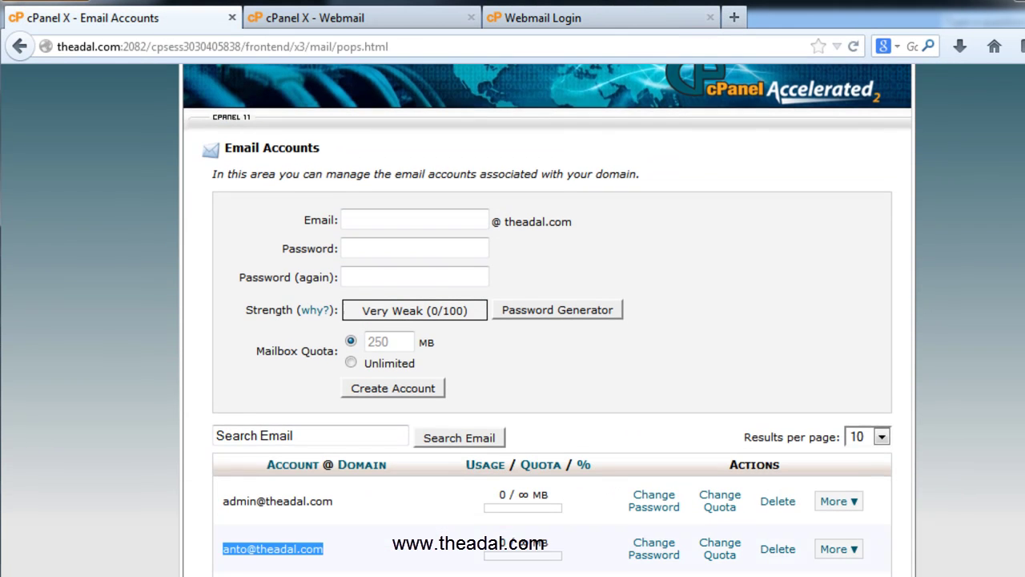
scroll(245, 521, "down", 1)
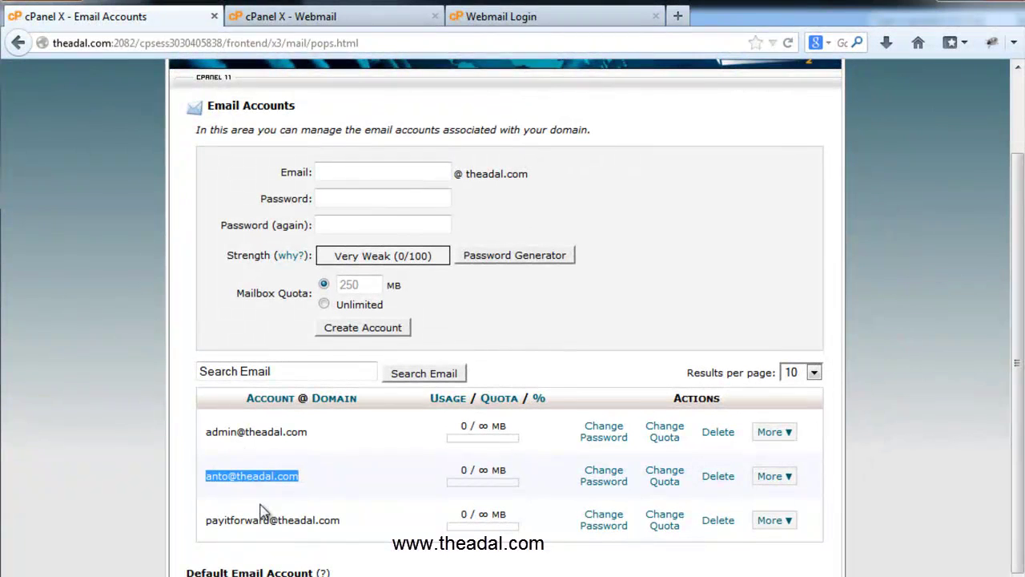
left_click(528, 24)
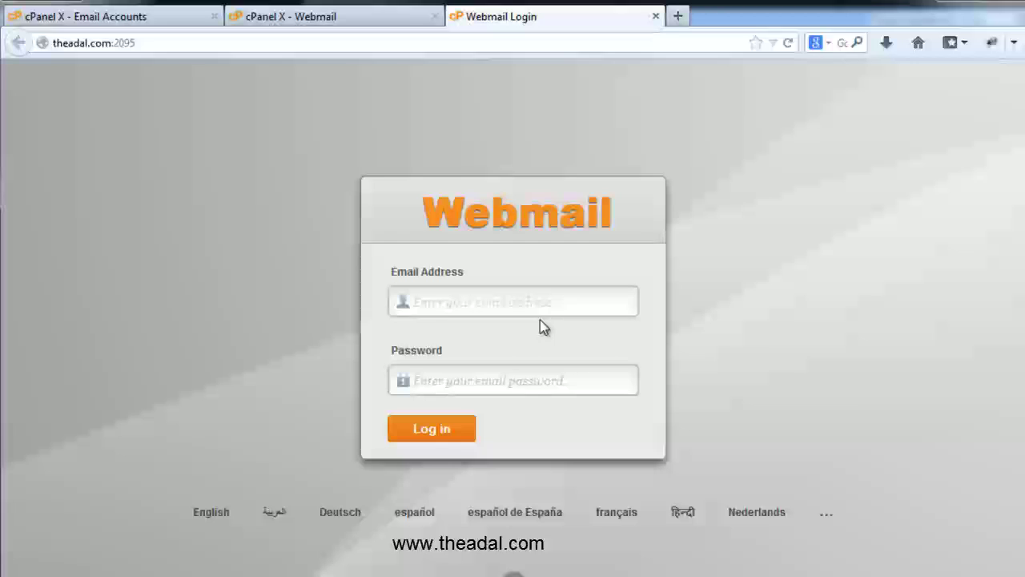
- Fill the Webmail login form with the new account's email address and password
left_click(442, 301)
left_click(442, 301)
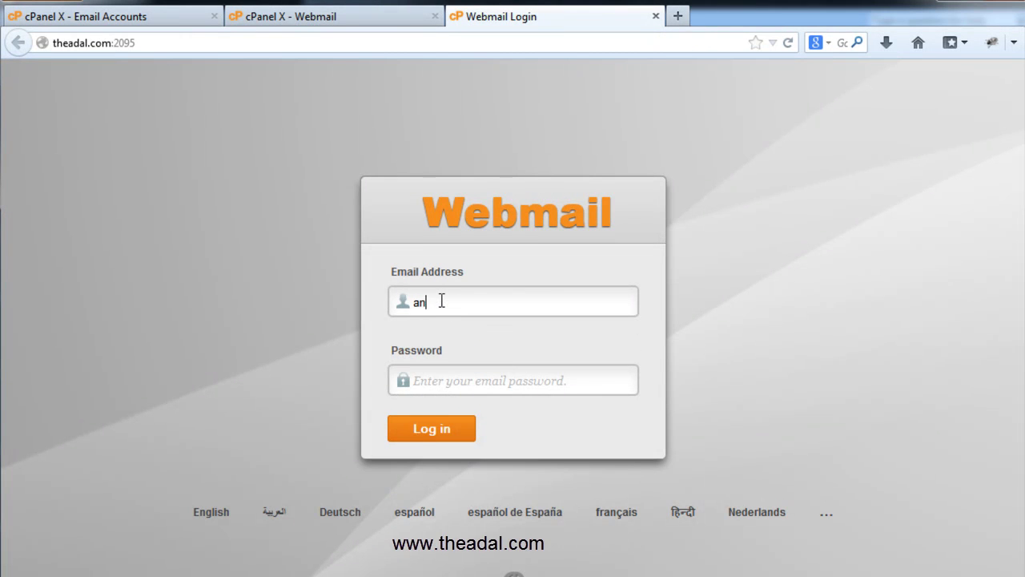
left_click(462, 382)
type("•••••••••••")
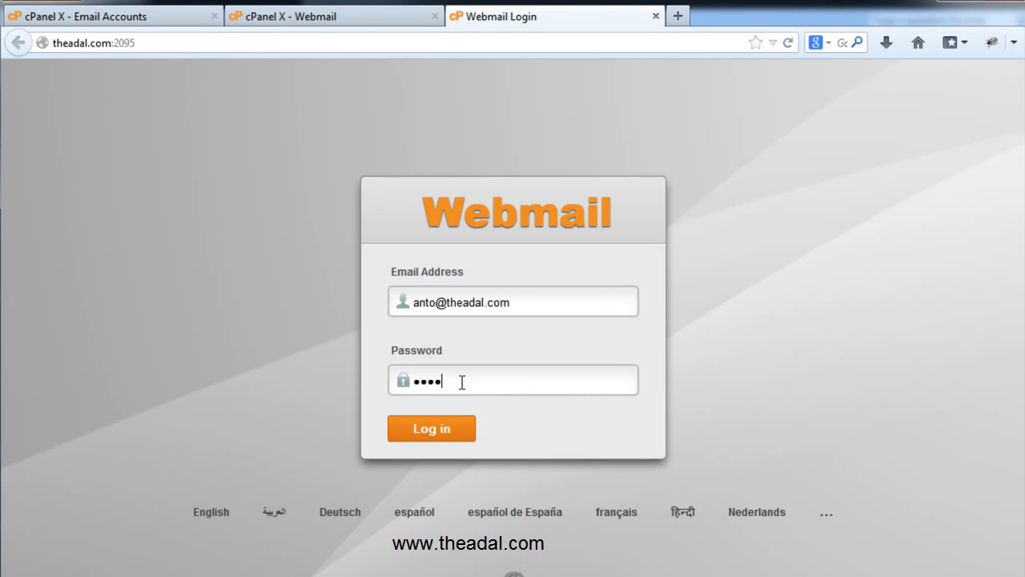
type("•••")
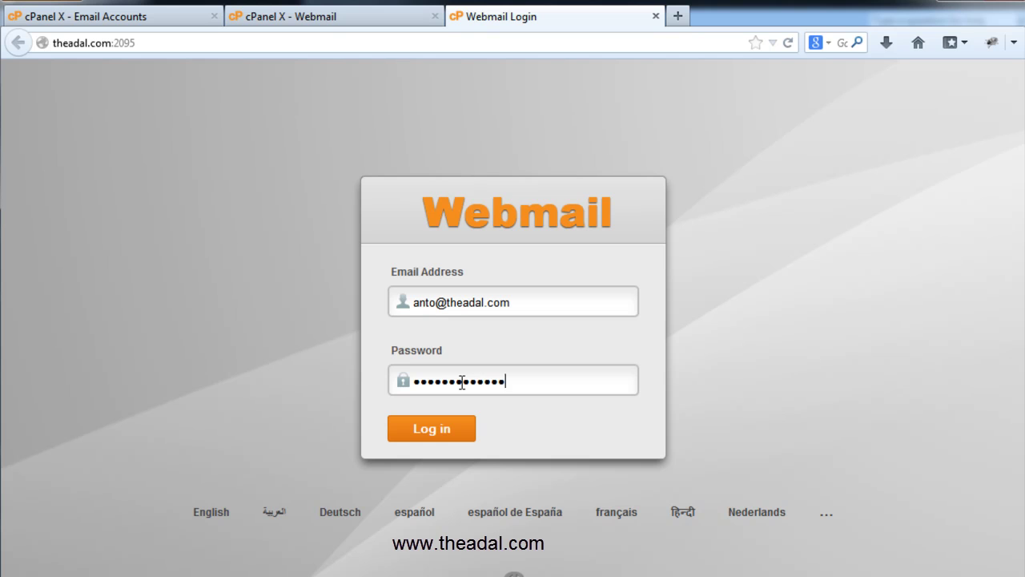
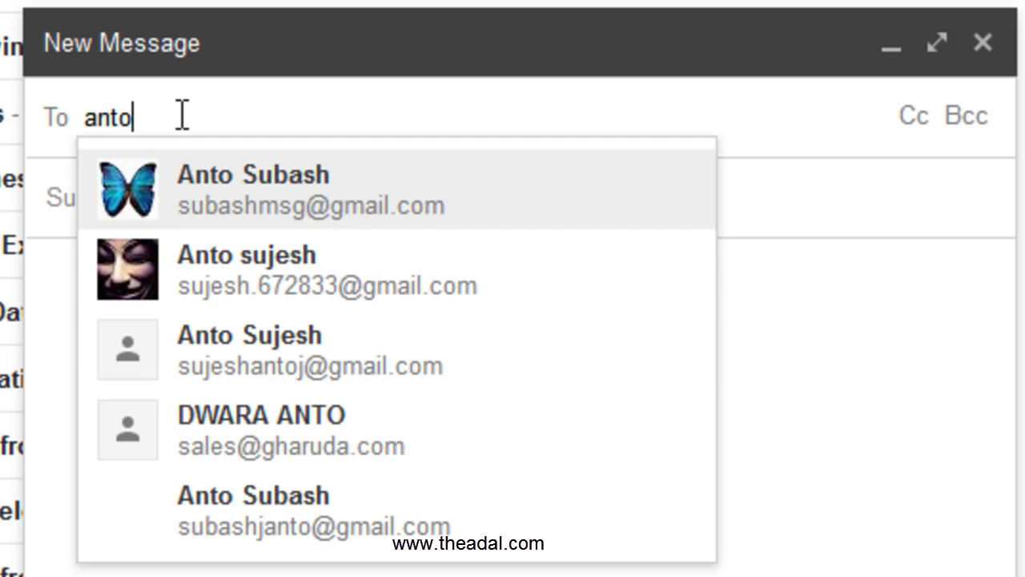
- Send a Gmail message to the domain mailbox with subject and body 'test @9:24'
left_click(133, 215)
type("test")
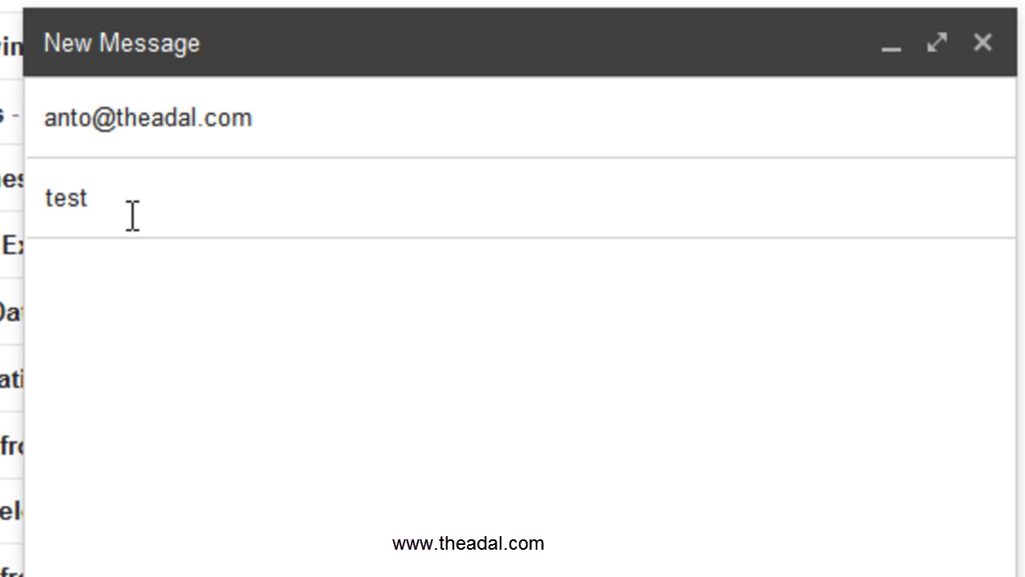
type(" @9:24")
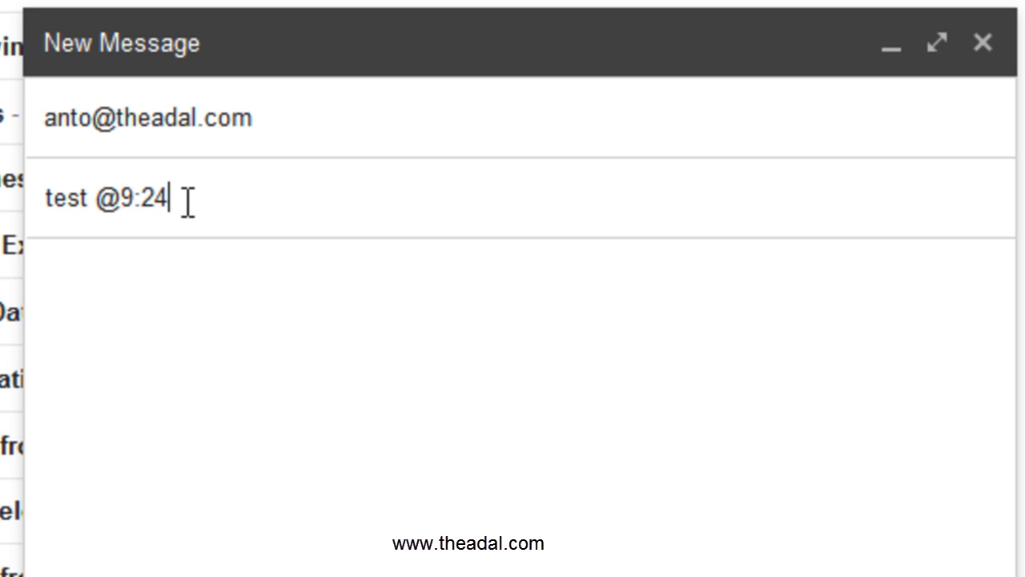
left_click_drag(188, 200, 11, 200)
key("ctrl+c")
left_click(97, 280)
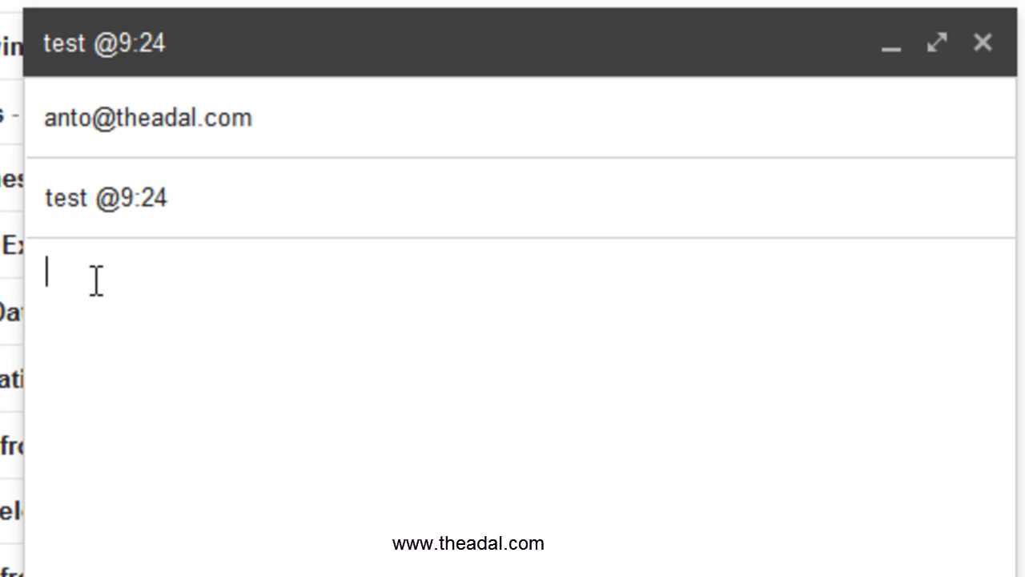
key("ctrl+v")
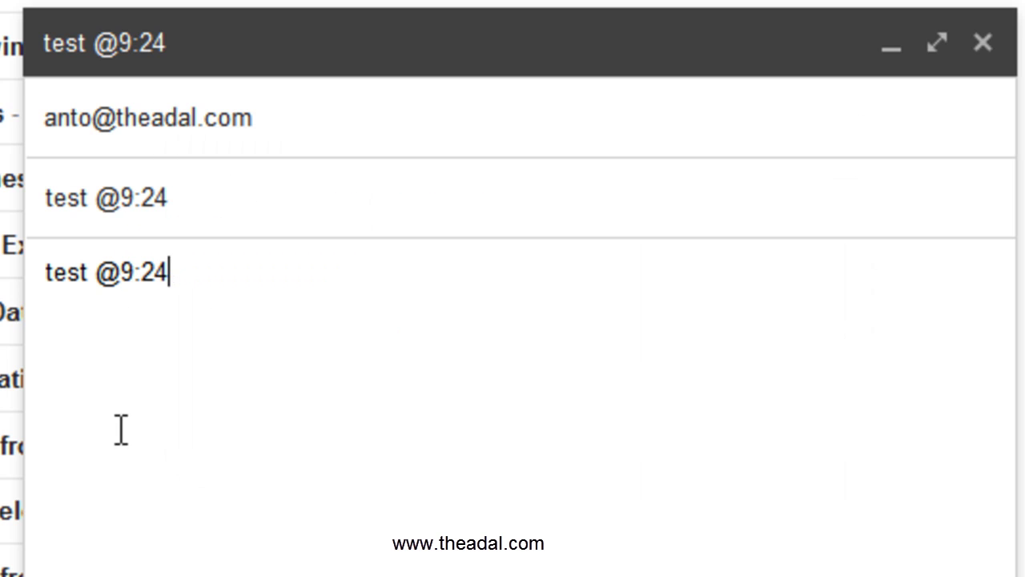
key("ctrl+Return")
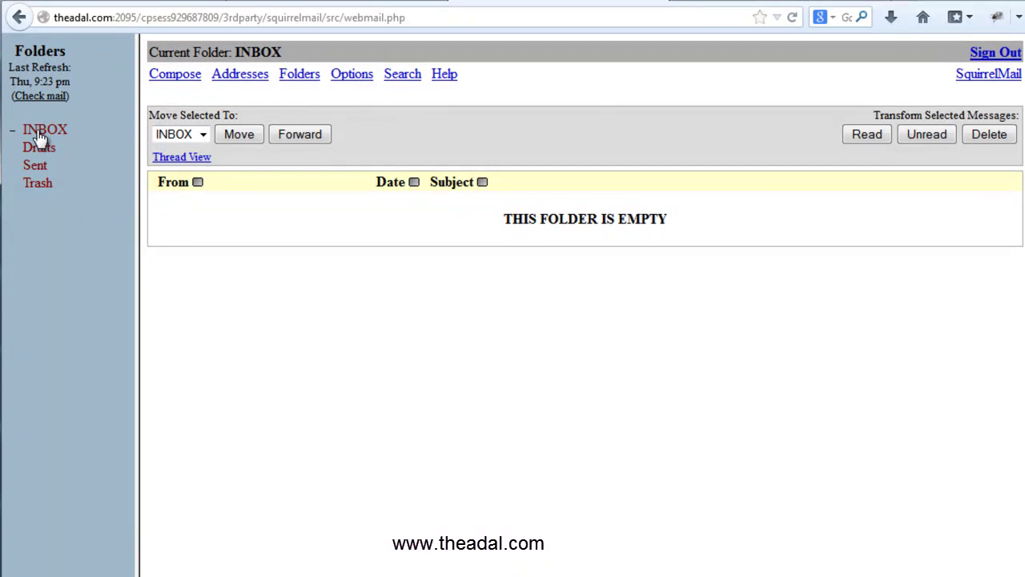
- Refresh the SquirrelMail inbox, read the arrived 'test @9:24' message, and return to the list
left_click(38, 134)
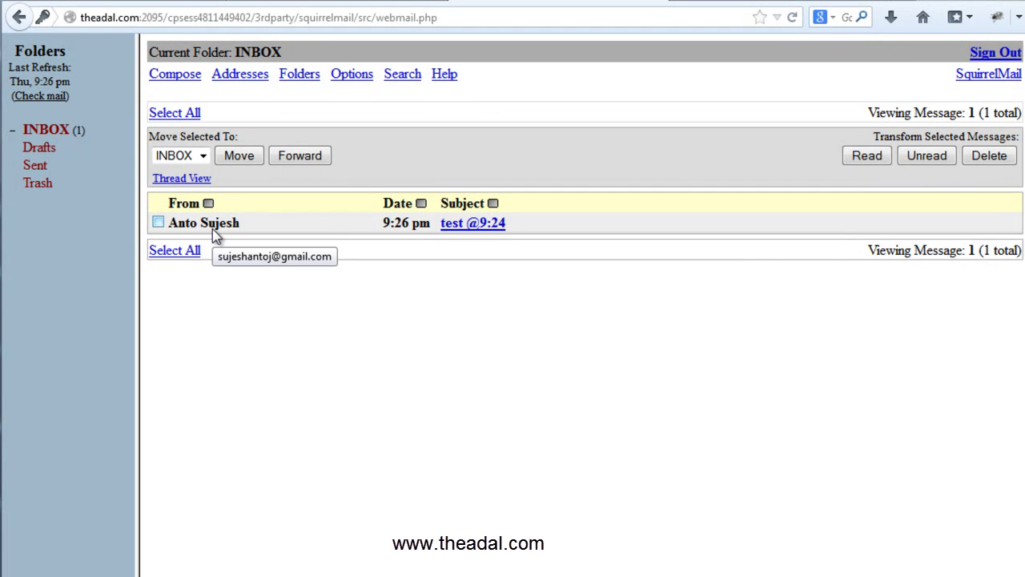
left_click(474, 225)
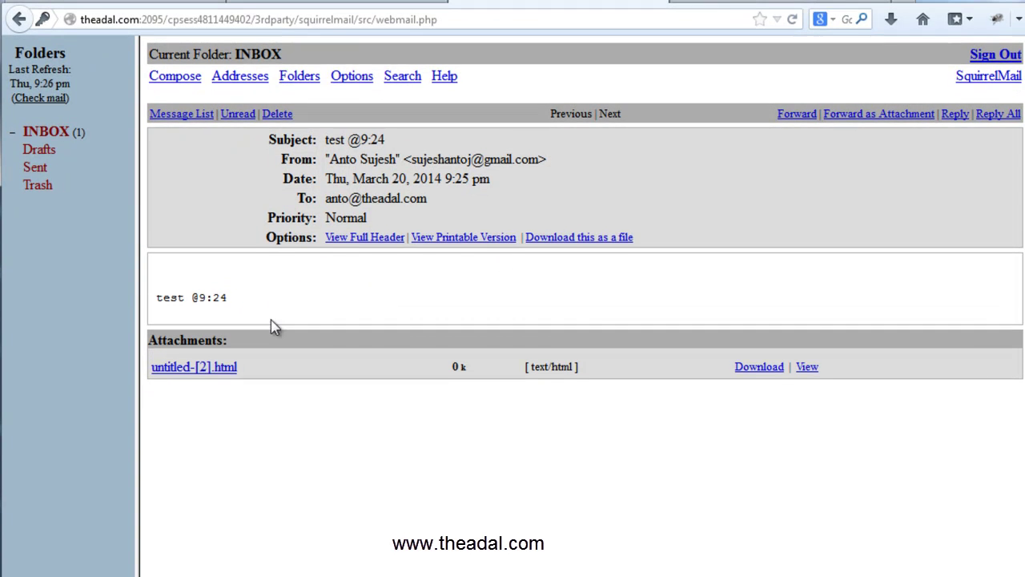
left_click(48, 154)
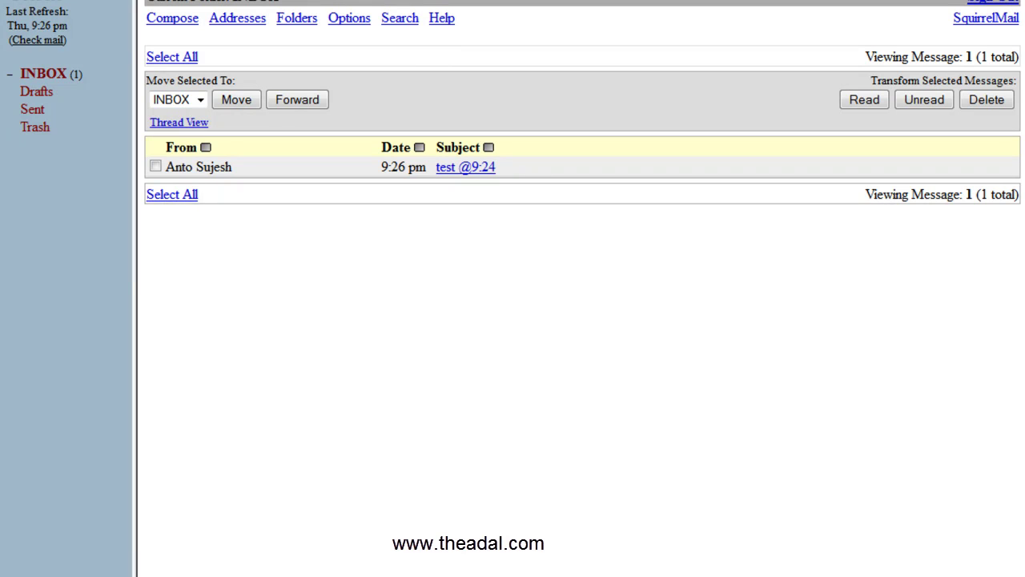
- Open Control Panel from the Start menu and list its items as small icons
key("super")
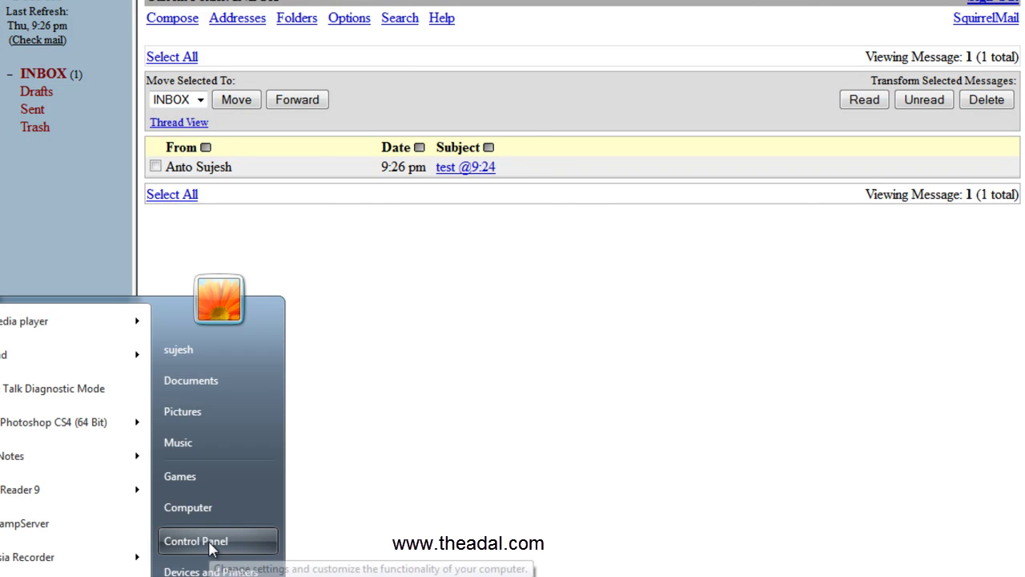
left_click(197, 541)
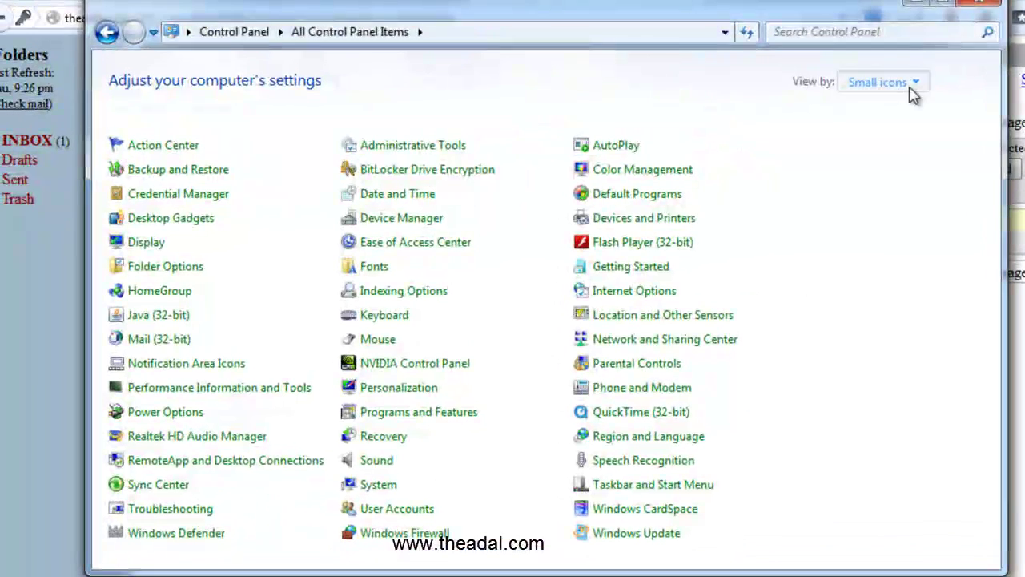
left_click(912, 93)
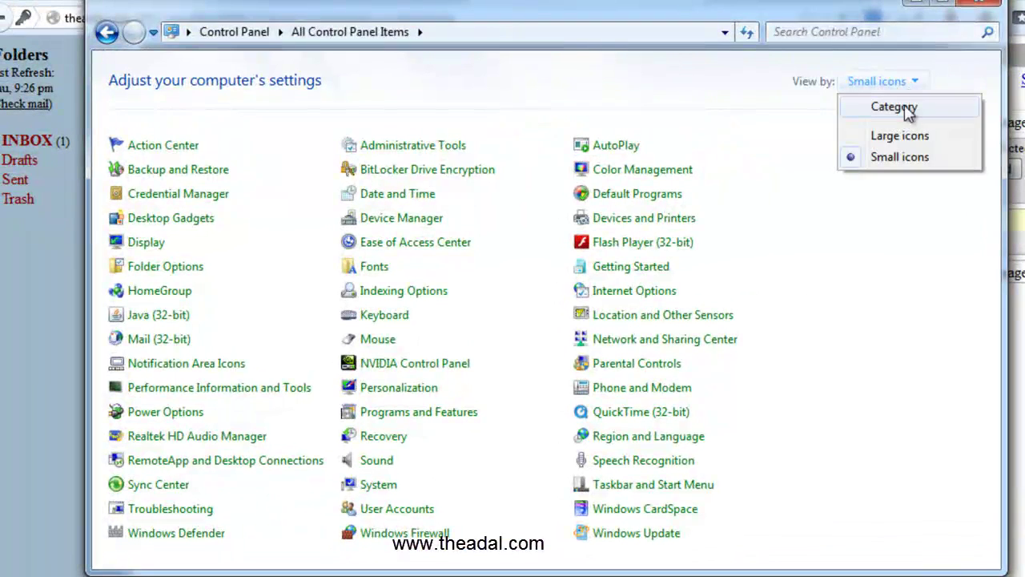
left_click(889, 104)
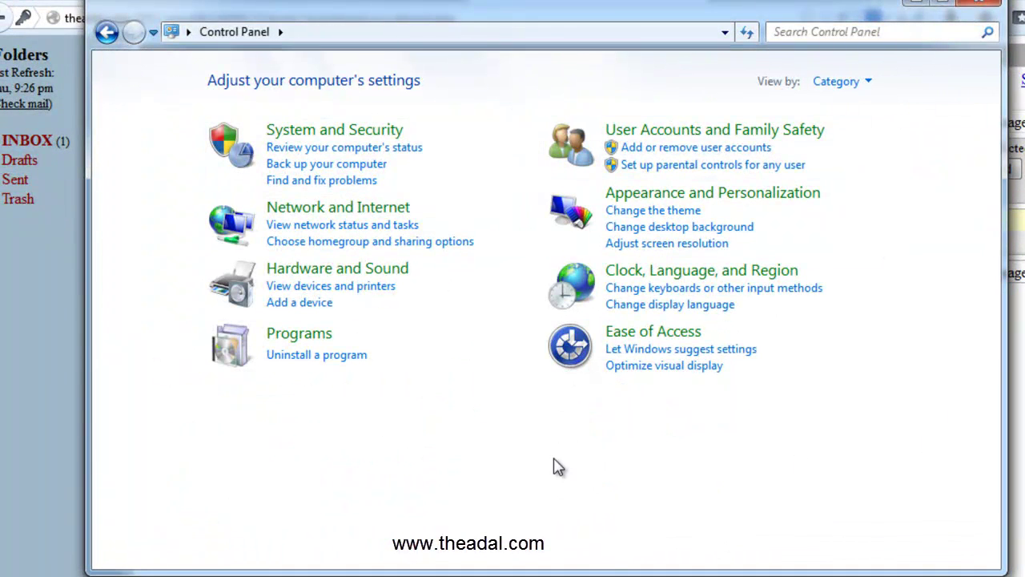
left_click(869, 89)
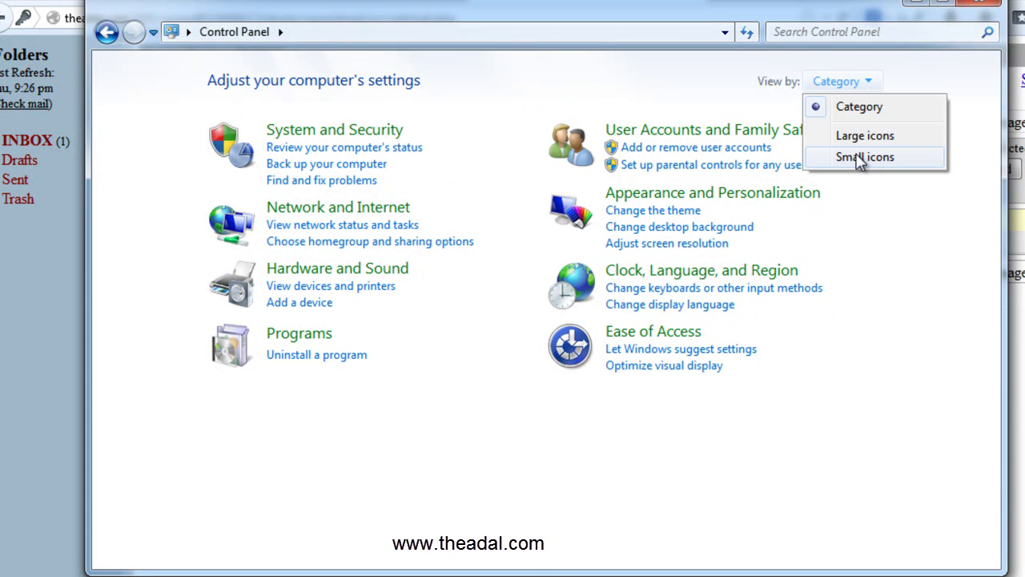
left_click(861, 158)
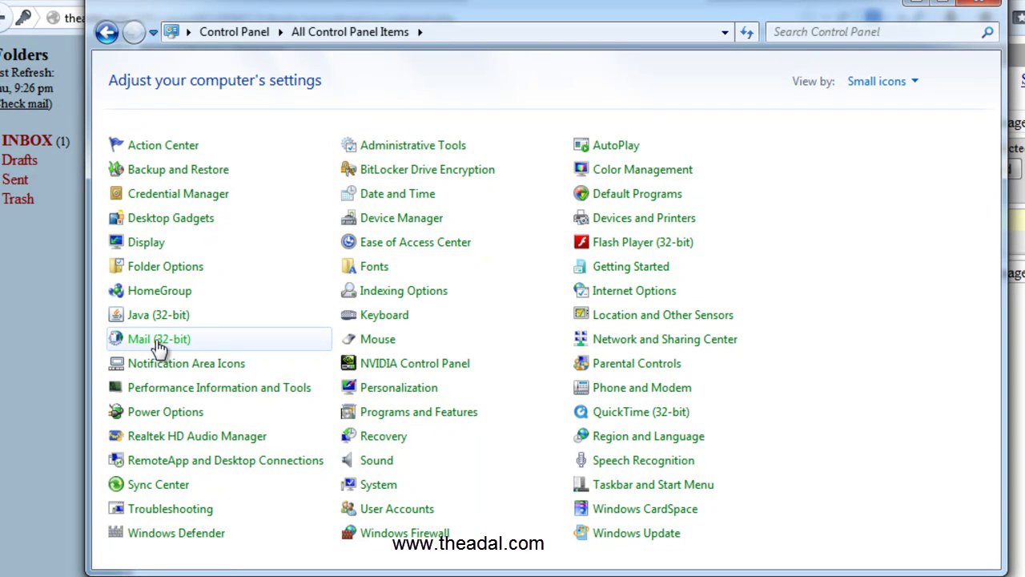
- Start a new account from Mail (32-bit) > E-mail Accounts > New
left_click(159, 346)
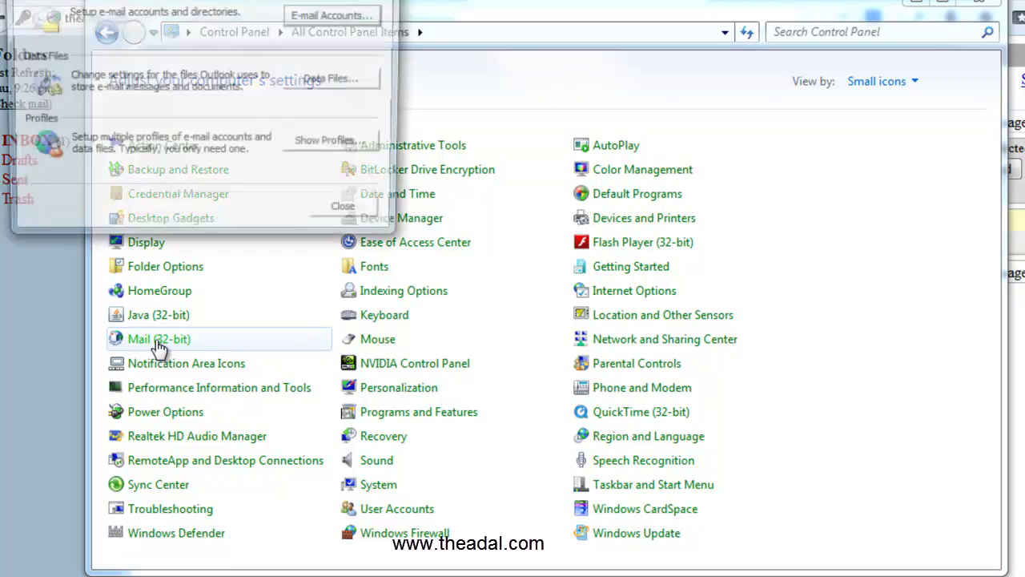
left_click_drag(170, 1, 334, 190)
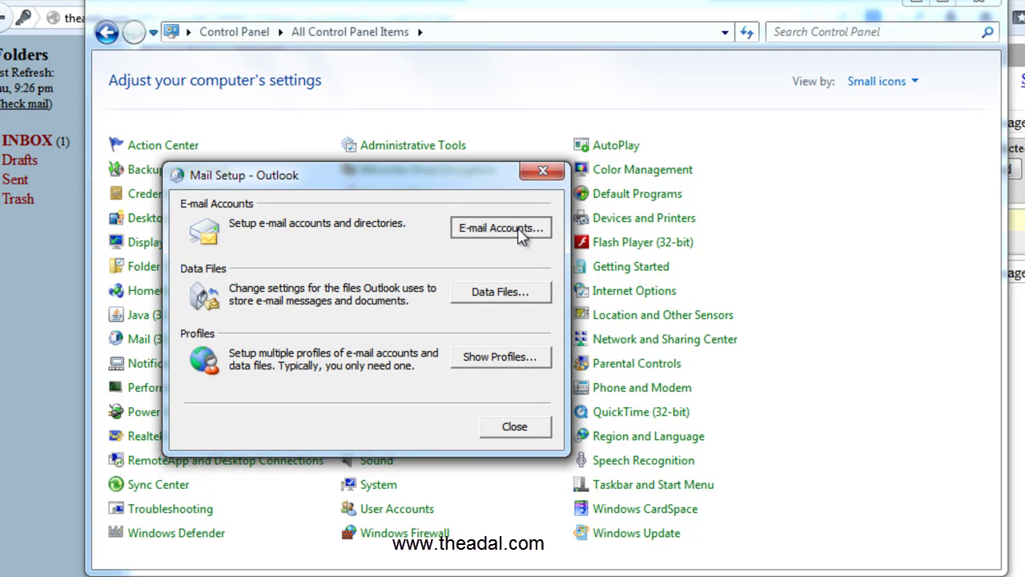
left_click(520, 231)
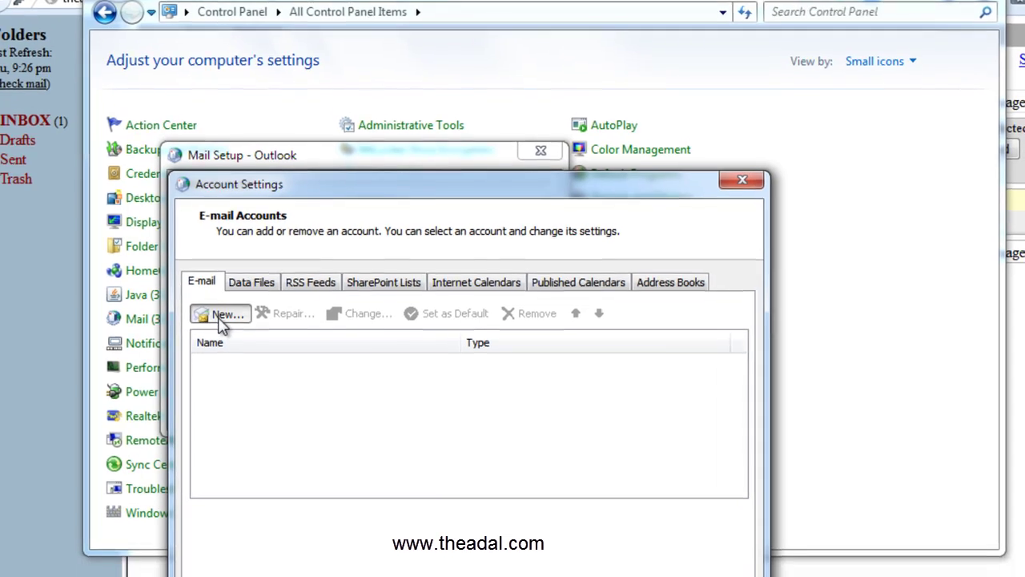
left_click(221, 316)
left_click_drag(316, 245, 318, 34)
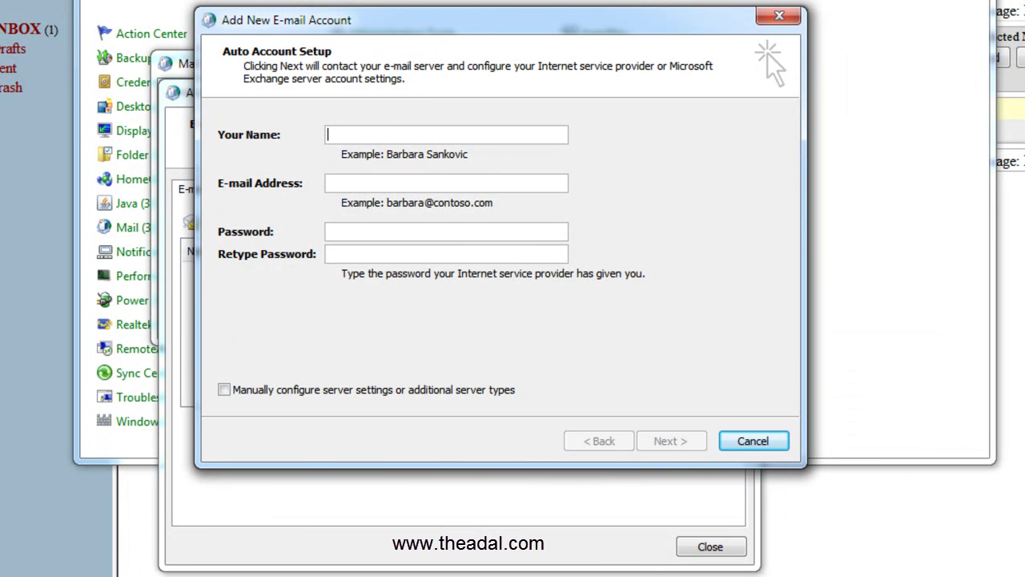
- Choose manual server configuration with Internet E-mail to reach the settings form
key("super")
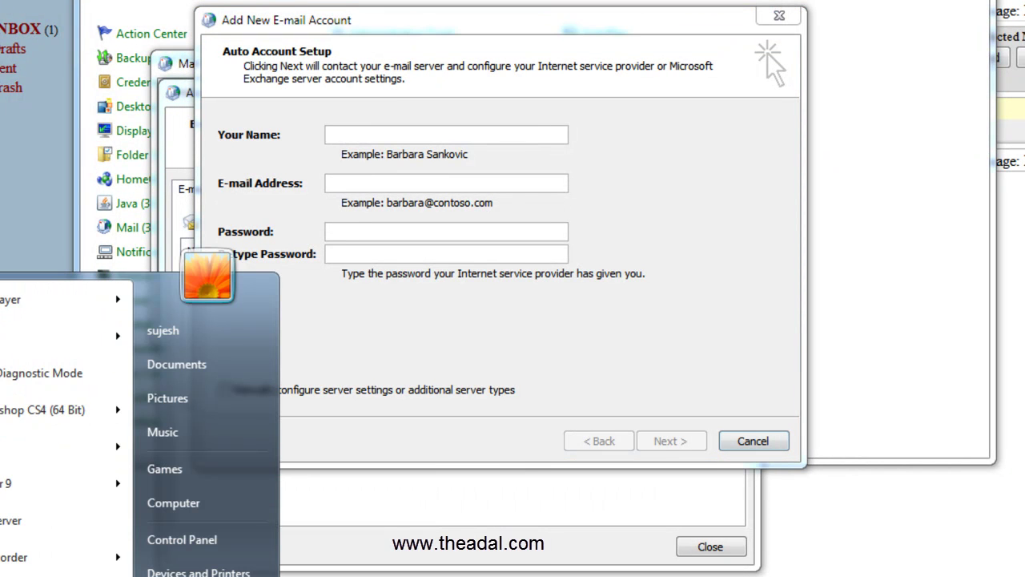
left_click(32, 576)
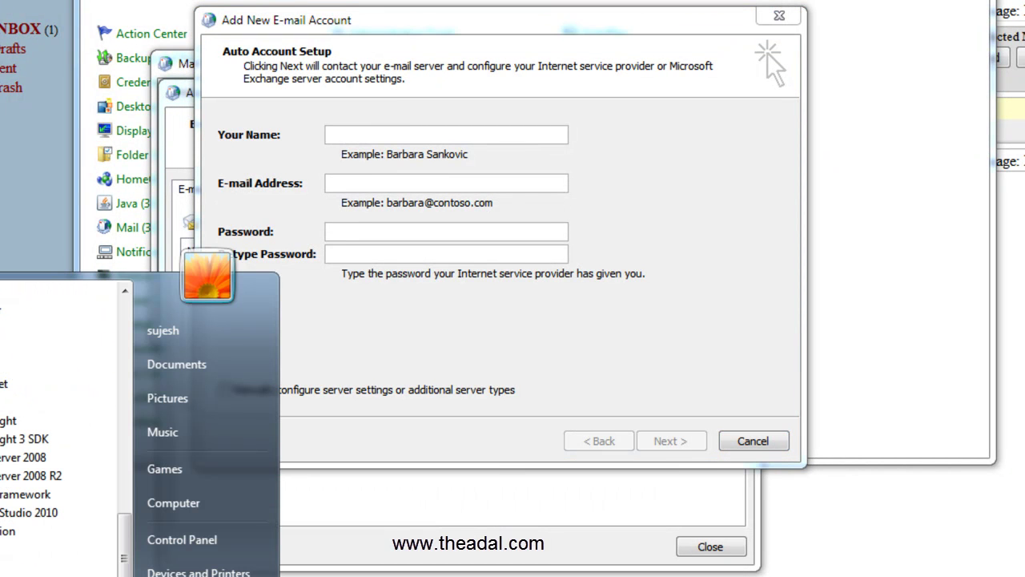
left_click(20, 402)
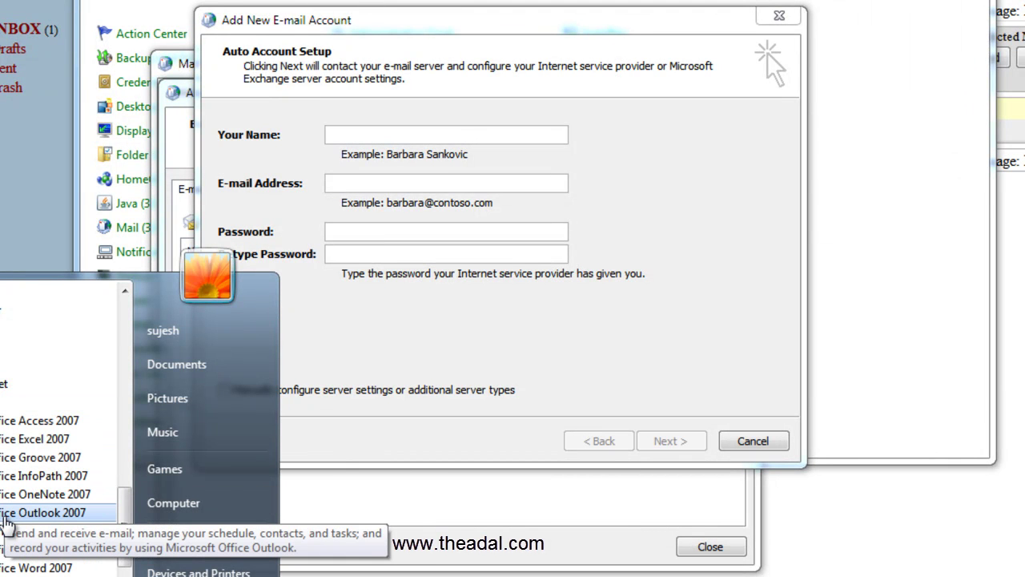
left_click(393, 23)
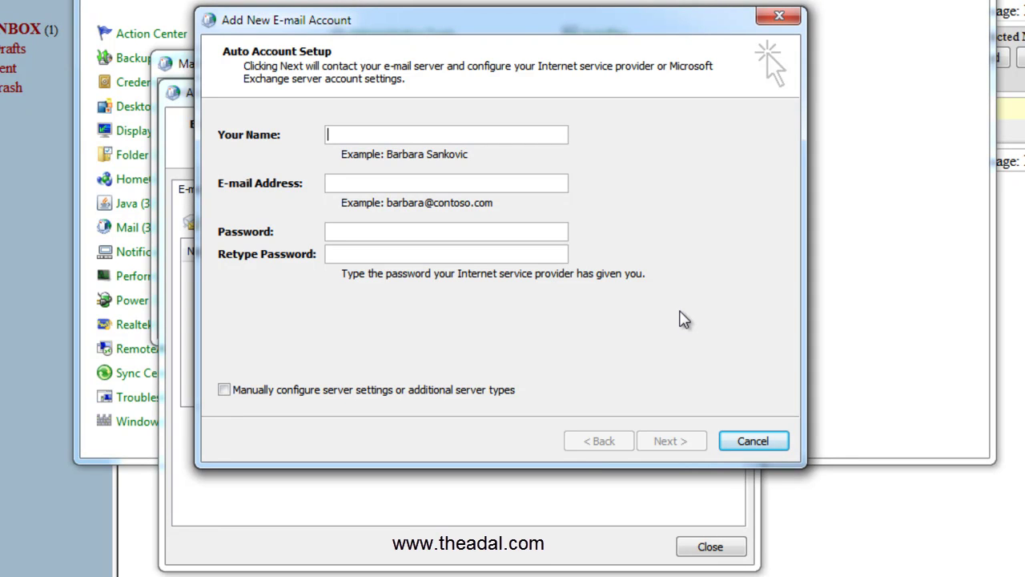
left_click(245, 395)
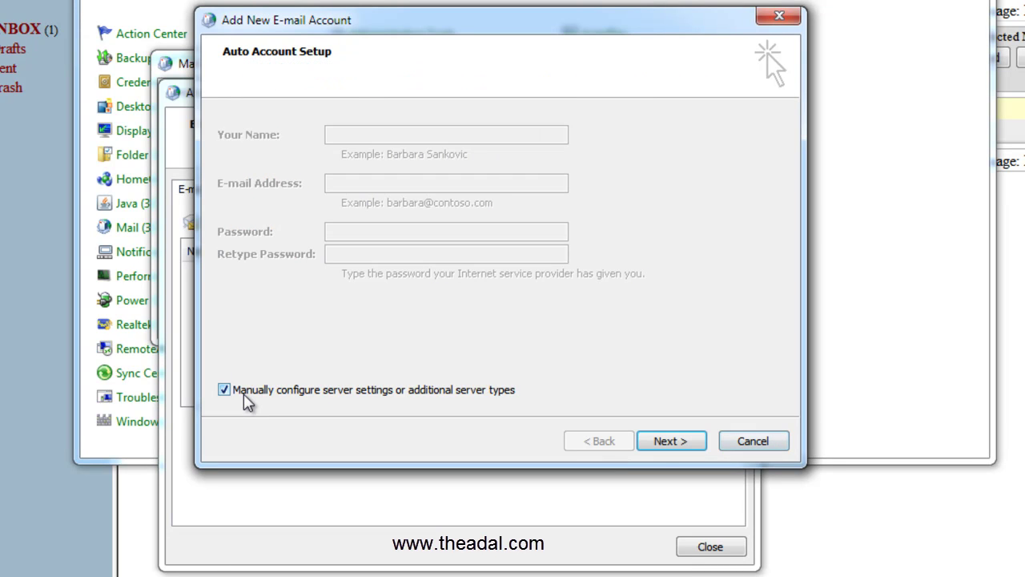
left_click(664, 451)
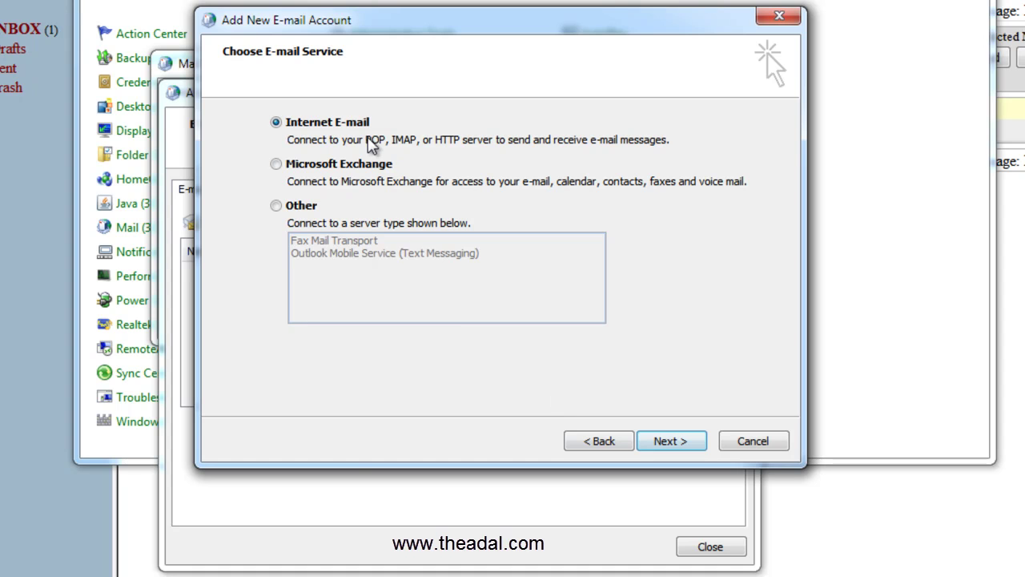
left_click(658, 445)
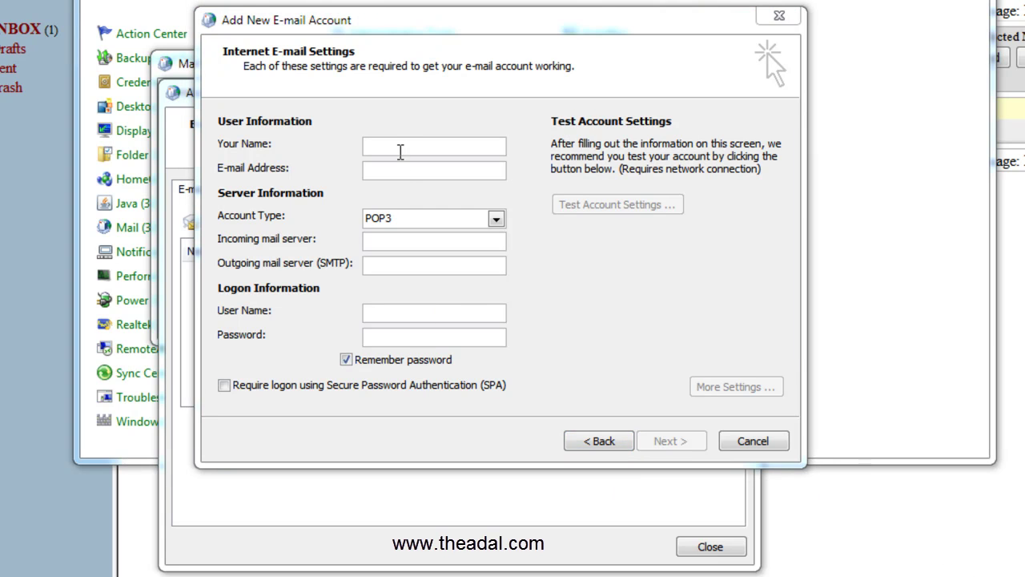
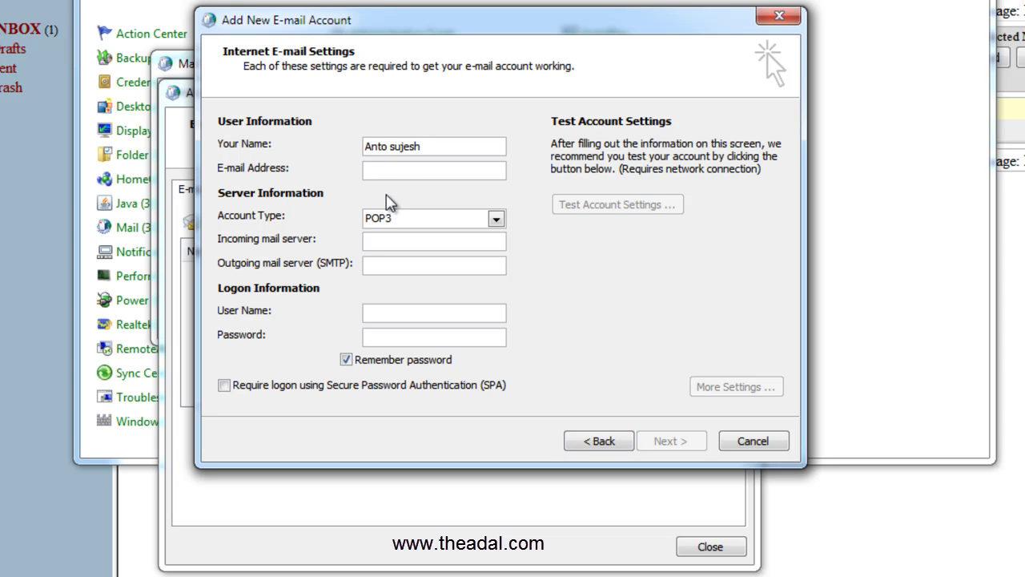
- Enter the account holder's name and e-mail address, with mail.theadal.com as both servers
left_click(392, 167)
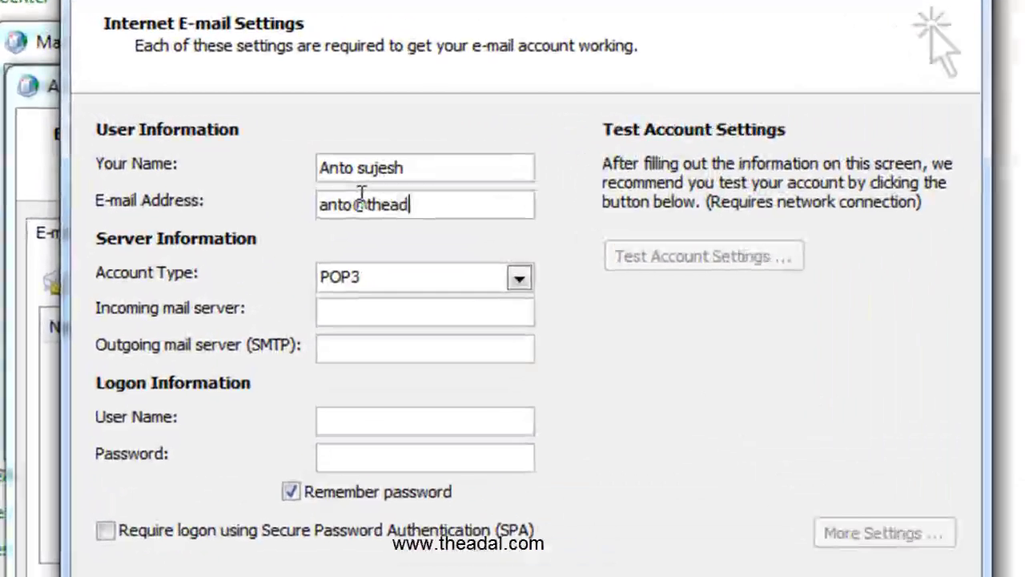
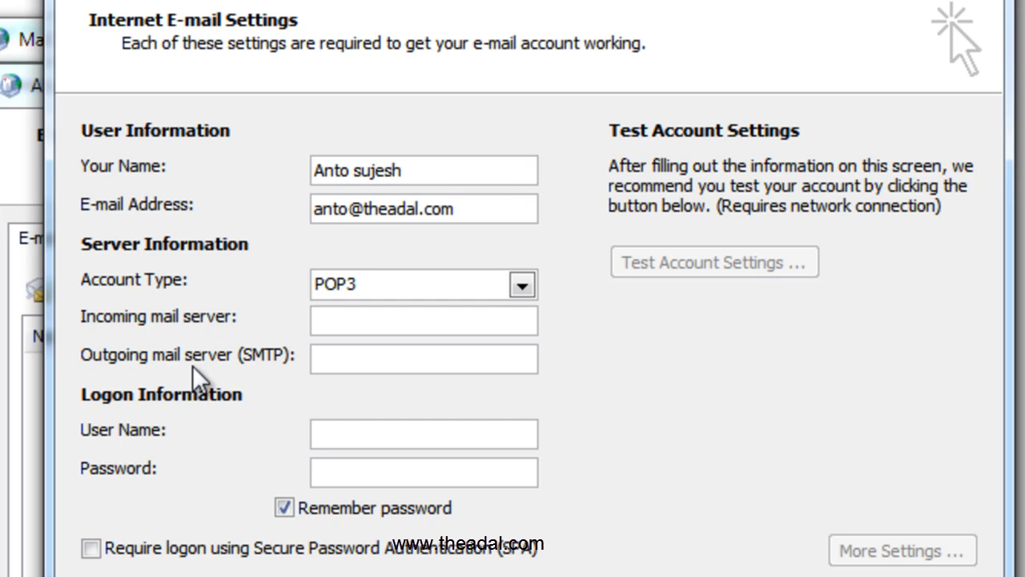
left_click(376, 320)
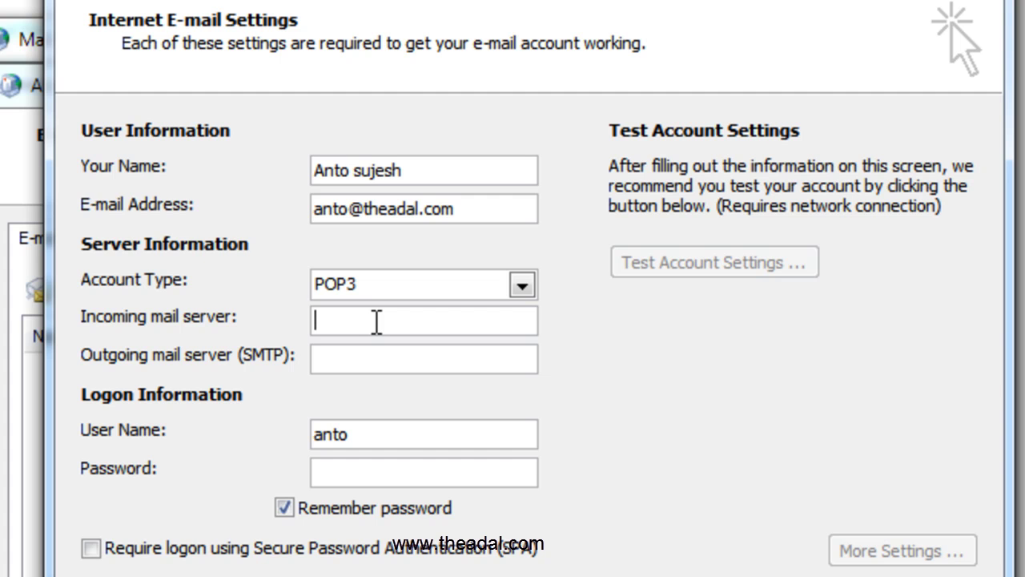
type("mail.theada")
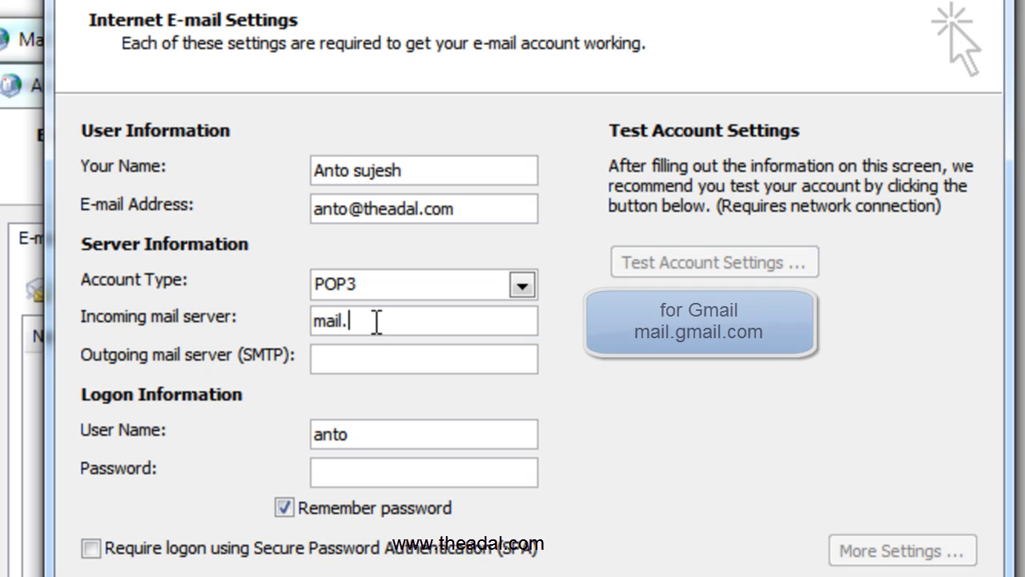
type("l.com")
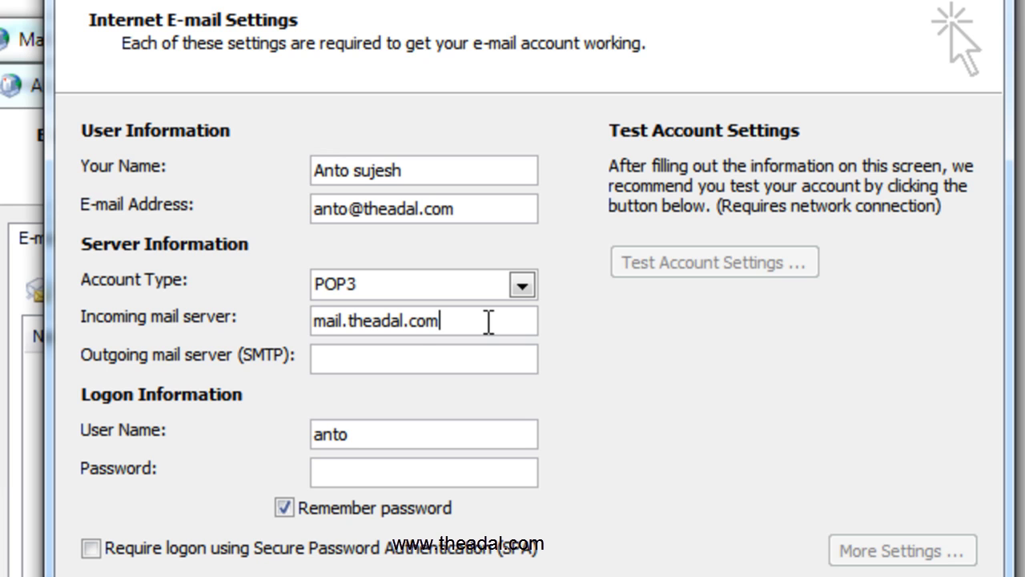
type("m")
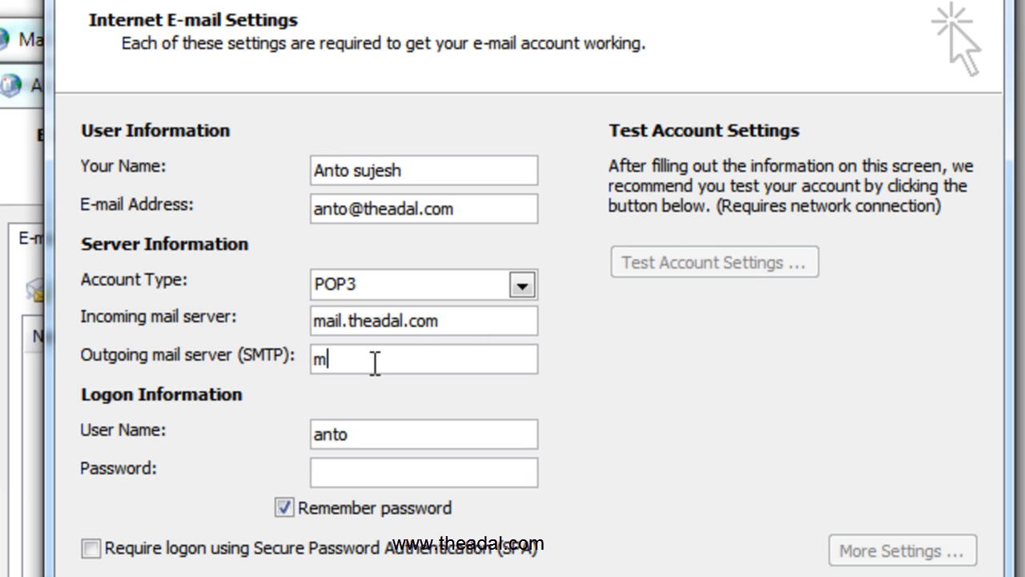
type("ail.th")
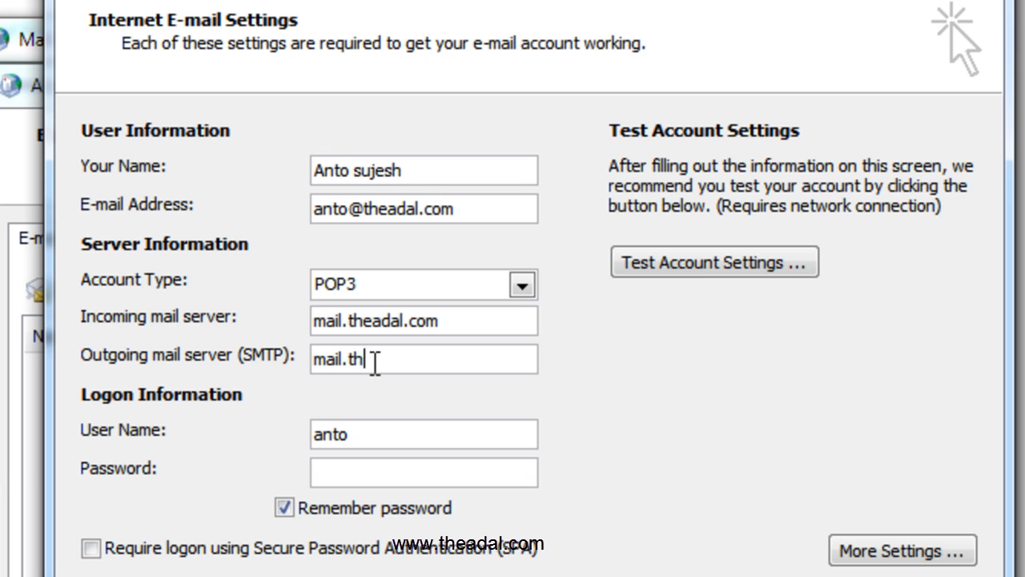
type("eadal.com")
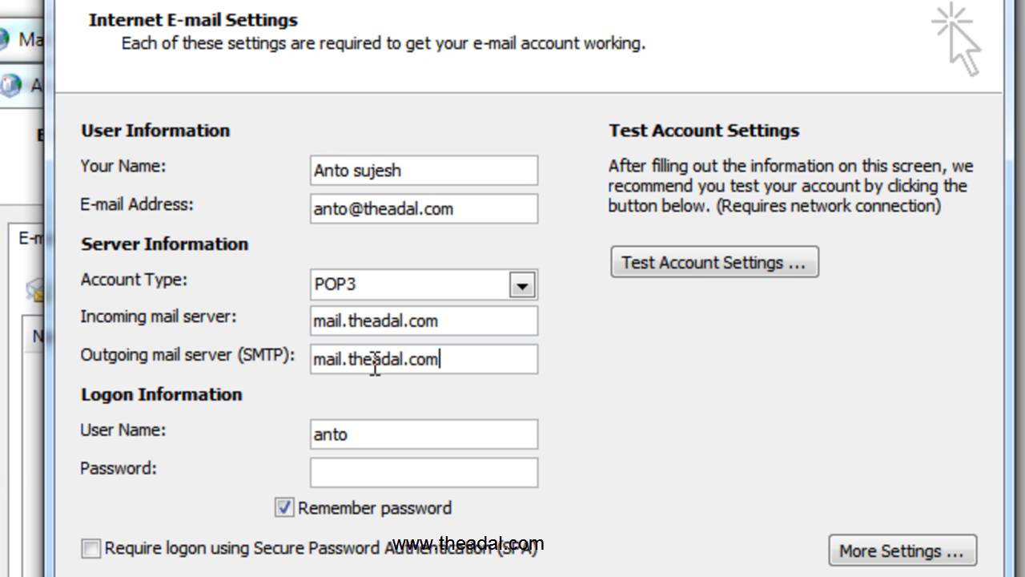
left_click(357, 434)
left_click_drag(357, 433, 312, 446)
left_click(364, 435)
type("@th")
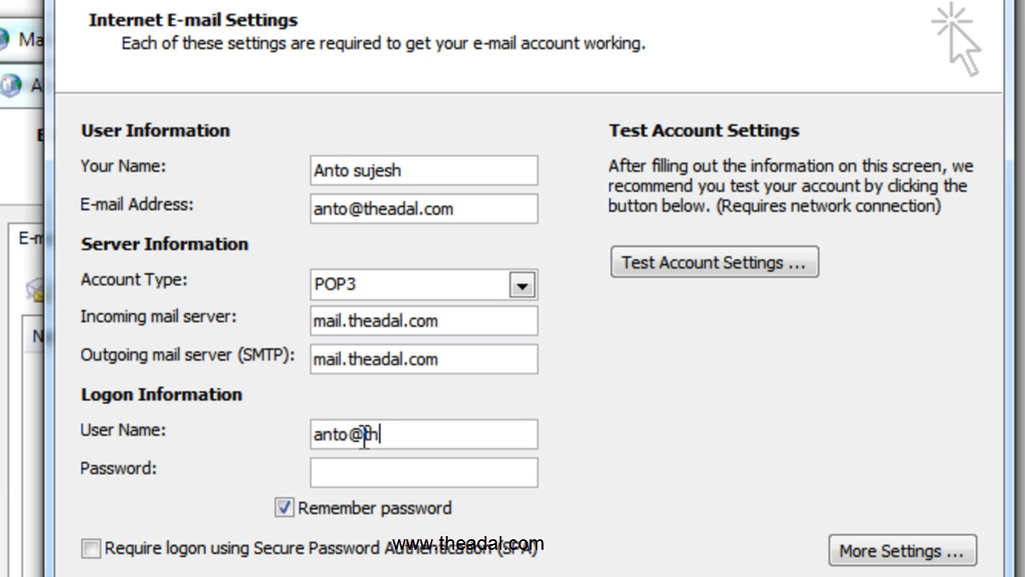
type("eadal.com")
left_click(355, 473)
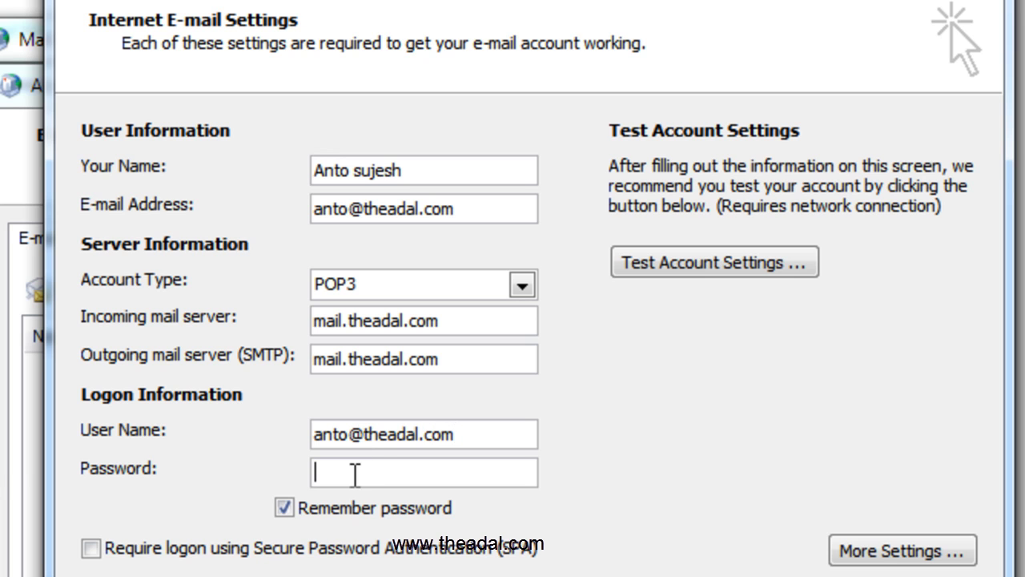
type("**************")
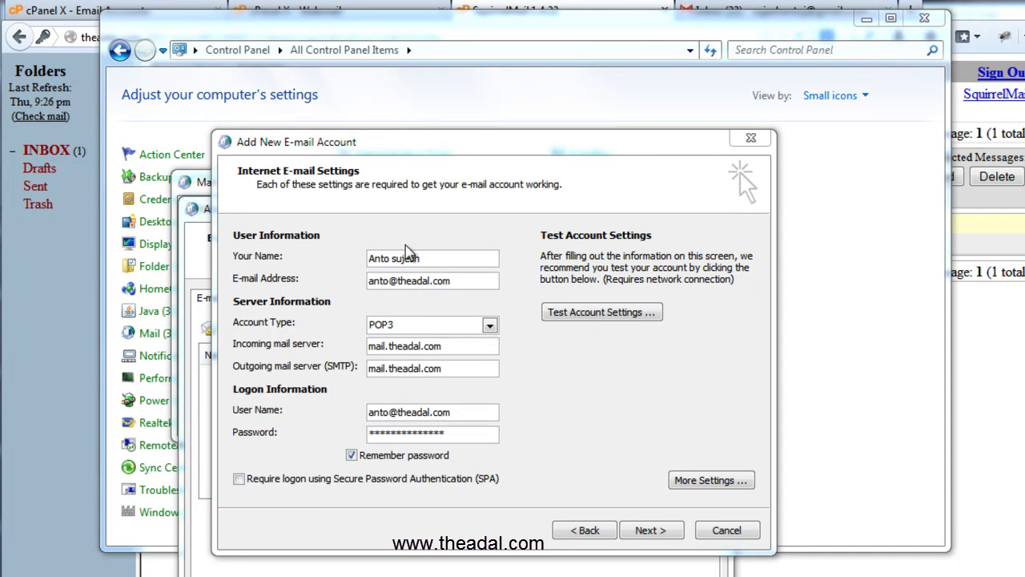
- In More Settings, make the outgoing SMTP server require authentication
left_click(702, 484)
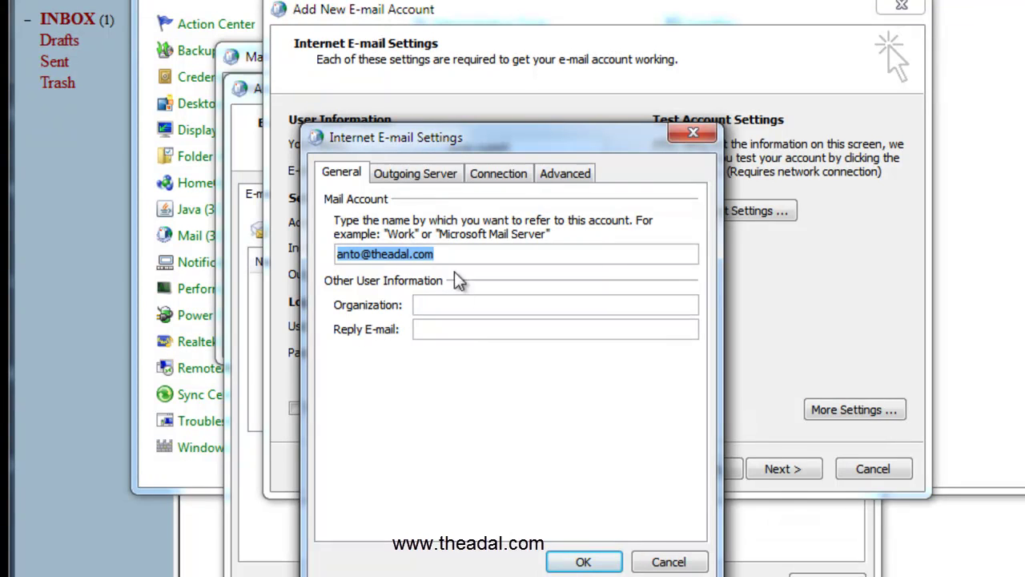
left_click(430, 186)
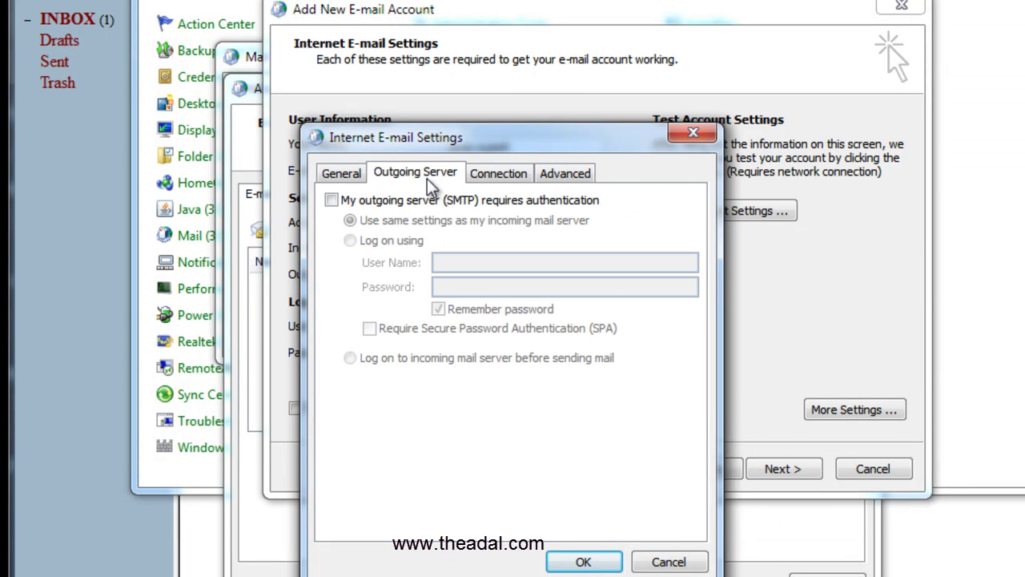
left_click(424, 206)
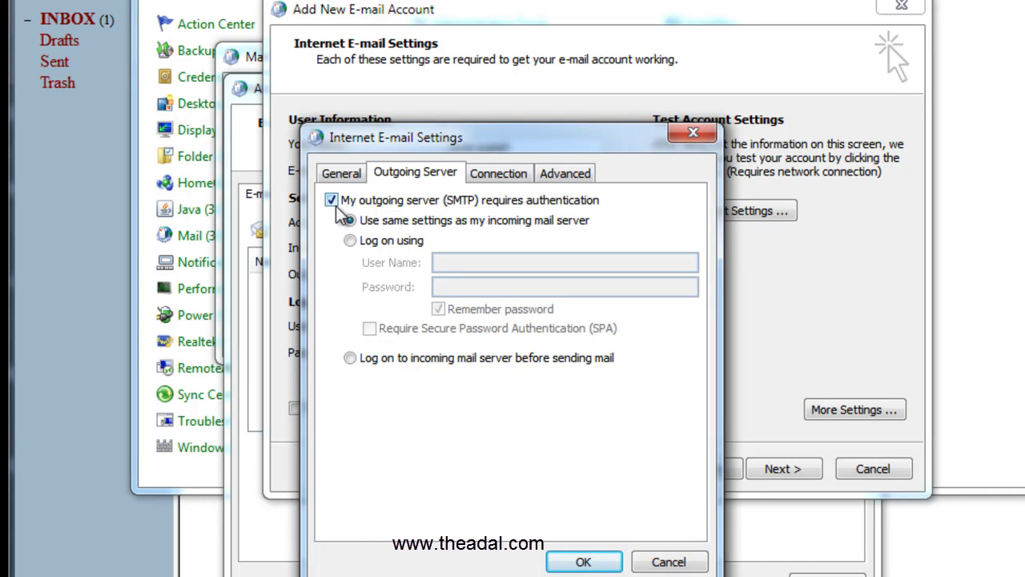
- Leave message copies on the server, removing them after 3 days, and confirm
left_click(568, 174)
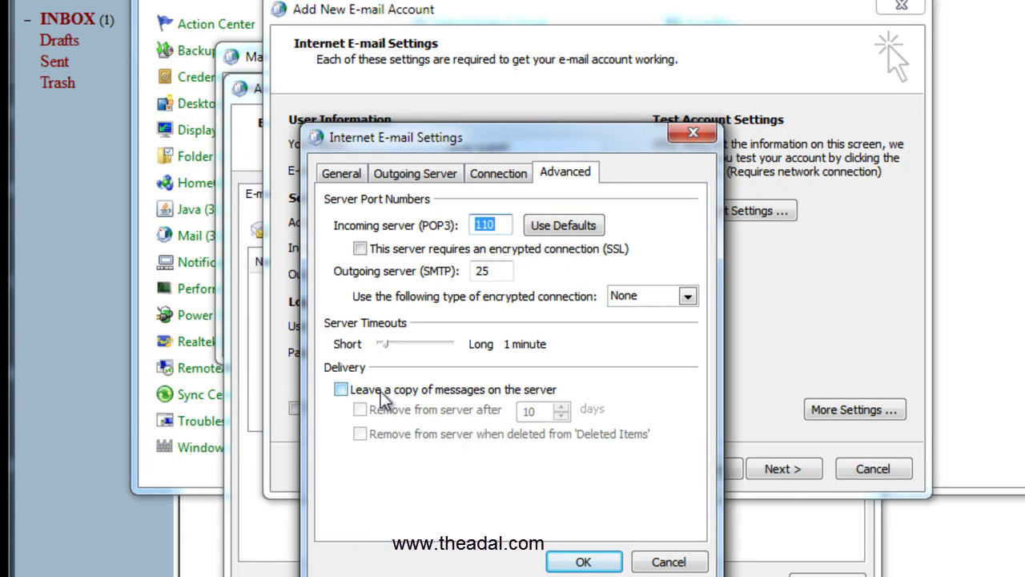
left_click(341, 390)
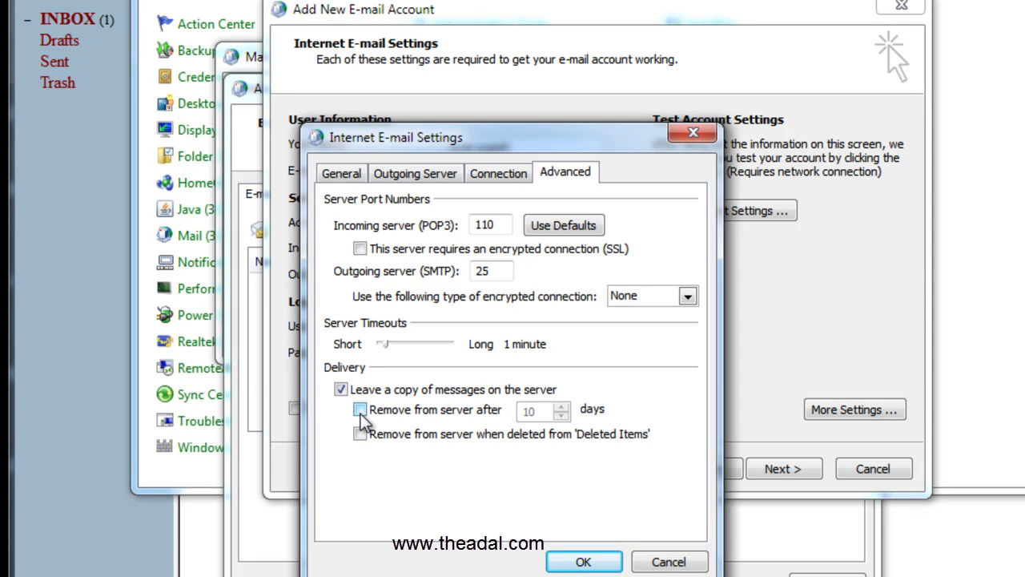
left_click(361, 410)
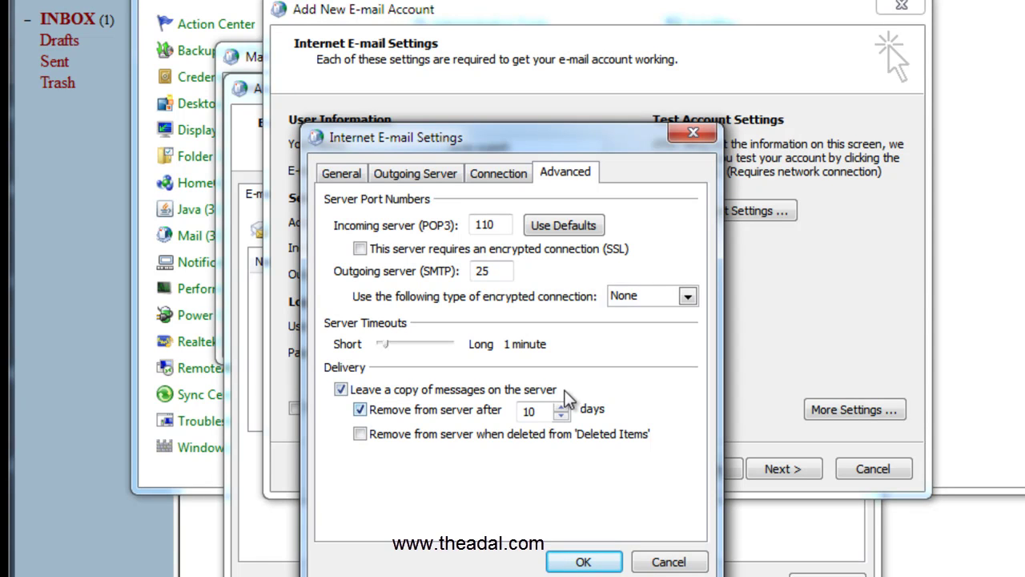
double_click(537, 412)
type("3")
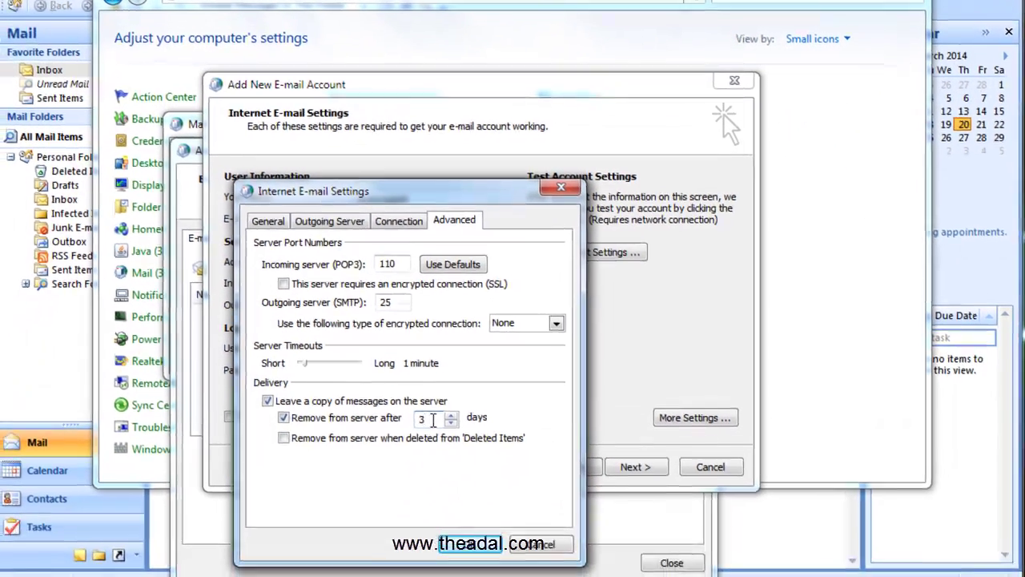
left_click(432, 420)
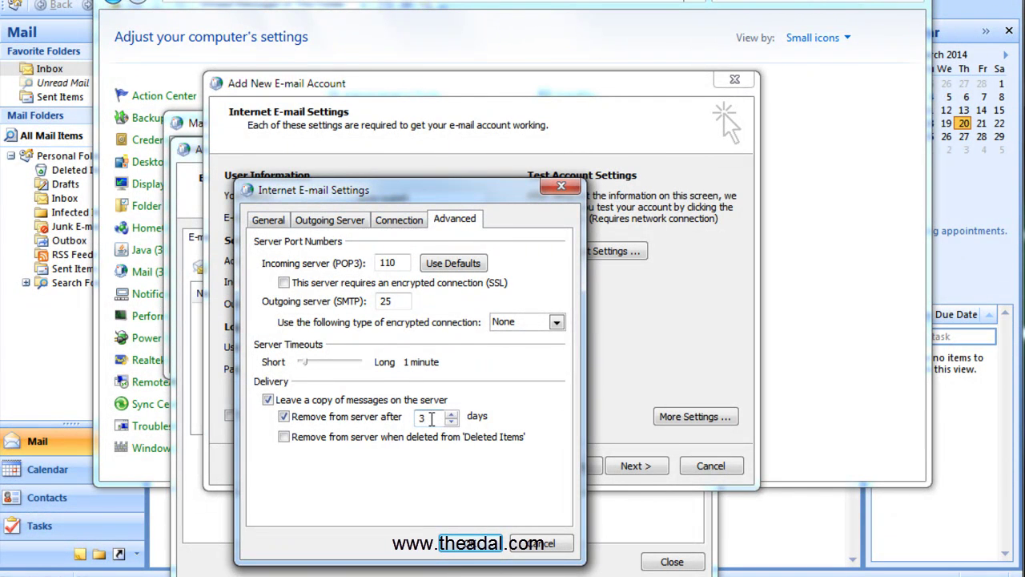
left_click(481, 544)
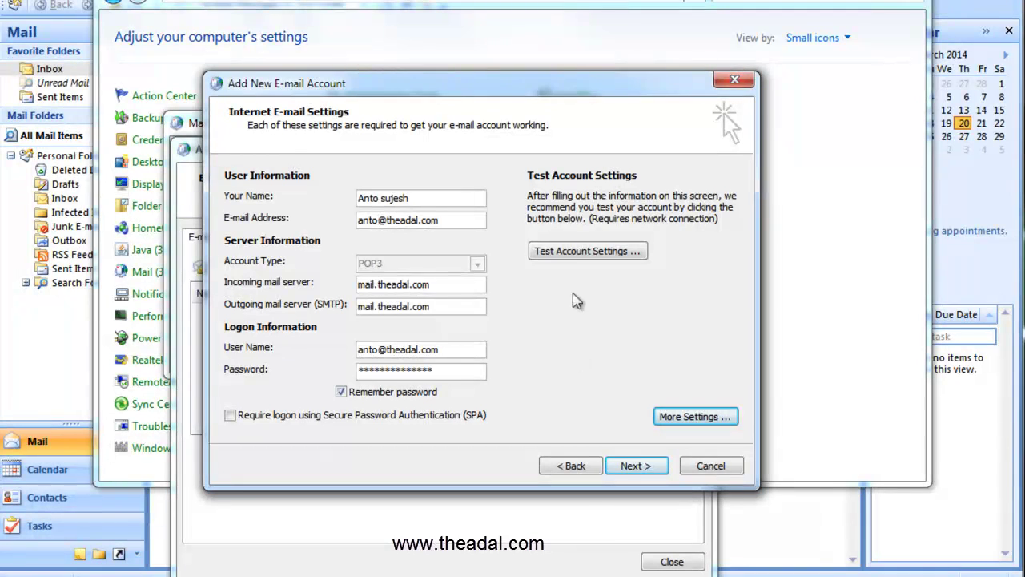
- Run Test Account Settings, dismiss the successful results, and advance to the Congratulations page
left_click(582, 254)
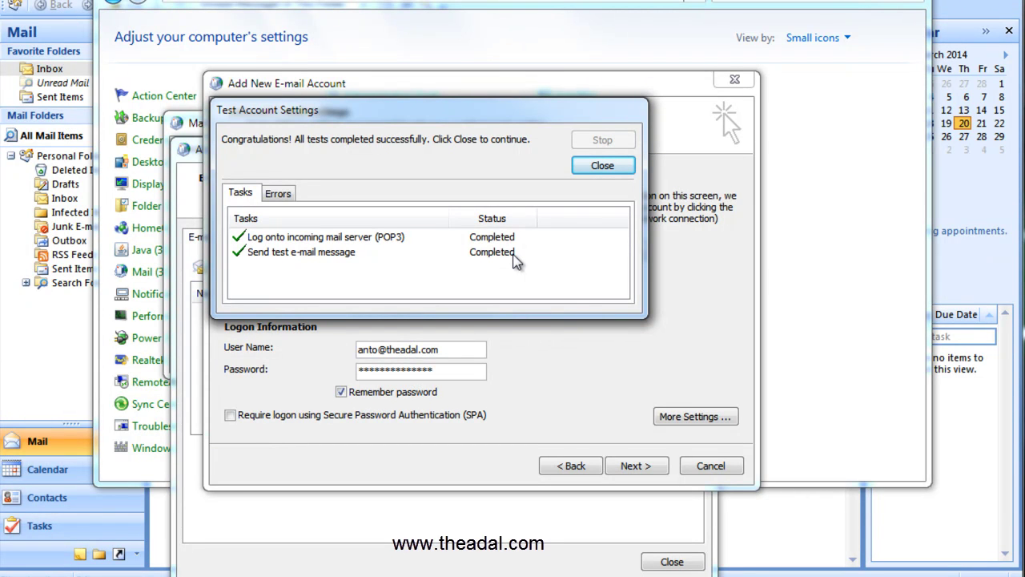
left_click(611, 168)
left_click(633, 466)
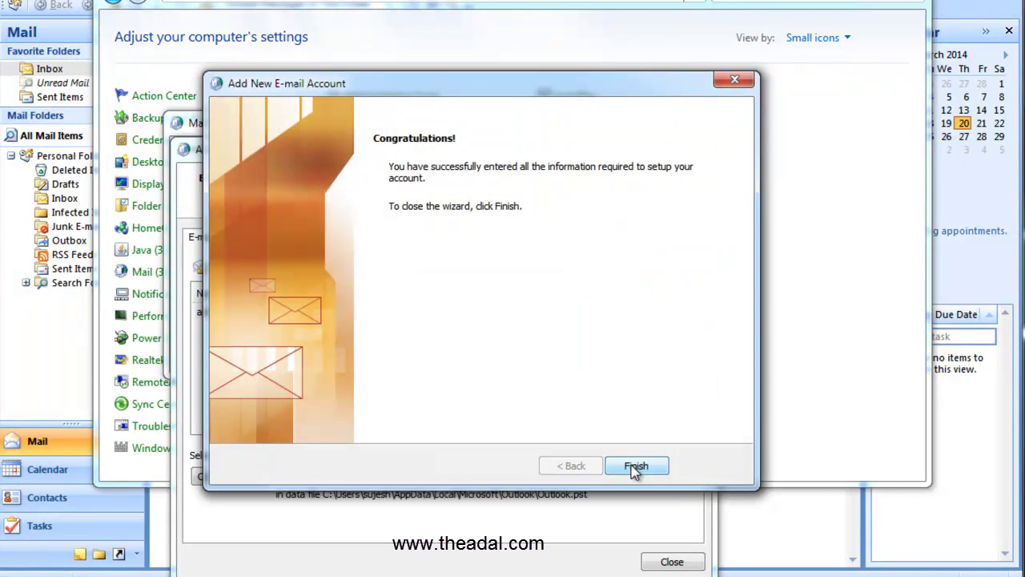
- Finish the wizard, check delivery goes to Personal Folders in C-drive Outlook.pst, and close Account Settings
left_click(636, 468)
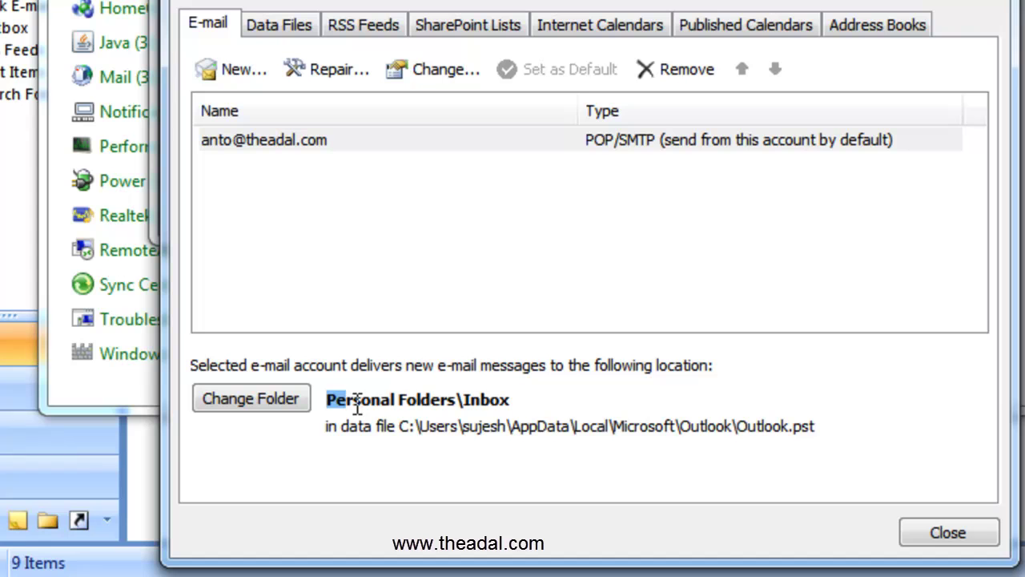
left_click_drag(356, 408, 515, 400)
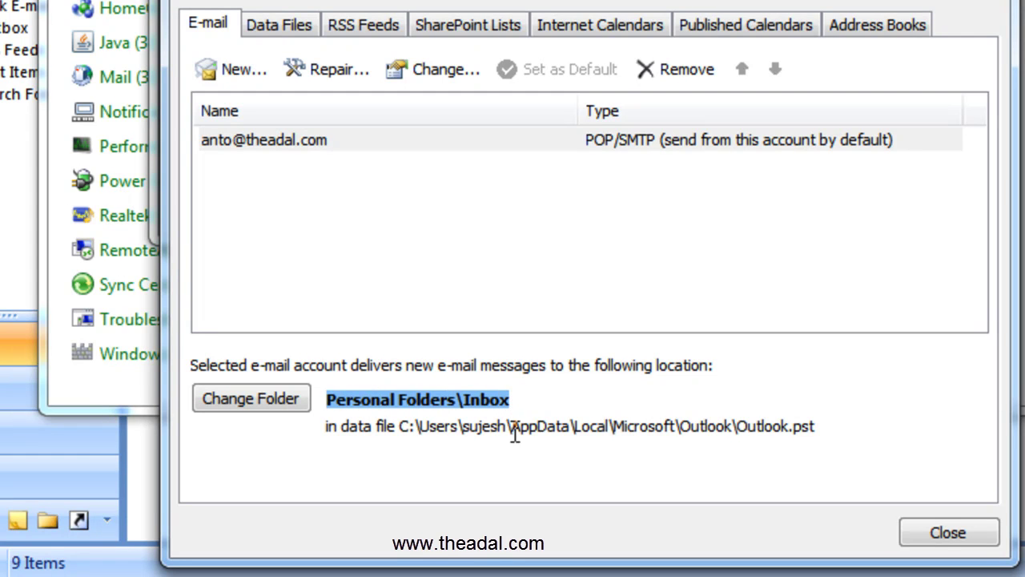
left_click(430, 423)
left_click_drag(401, 425, 819, 425)
left_click(819, 426)
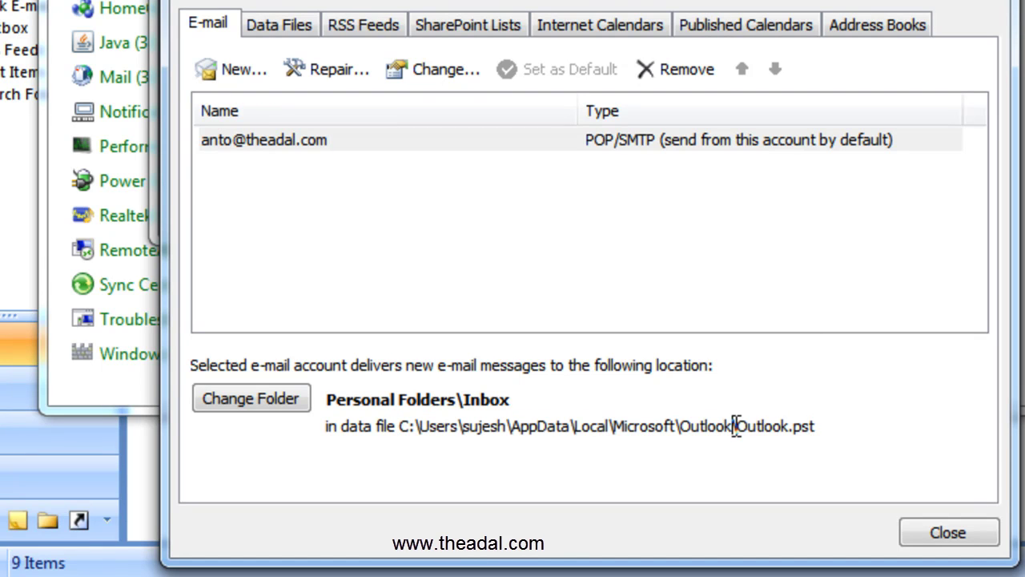
left_click_drag(732, 425, 815, 425)
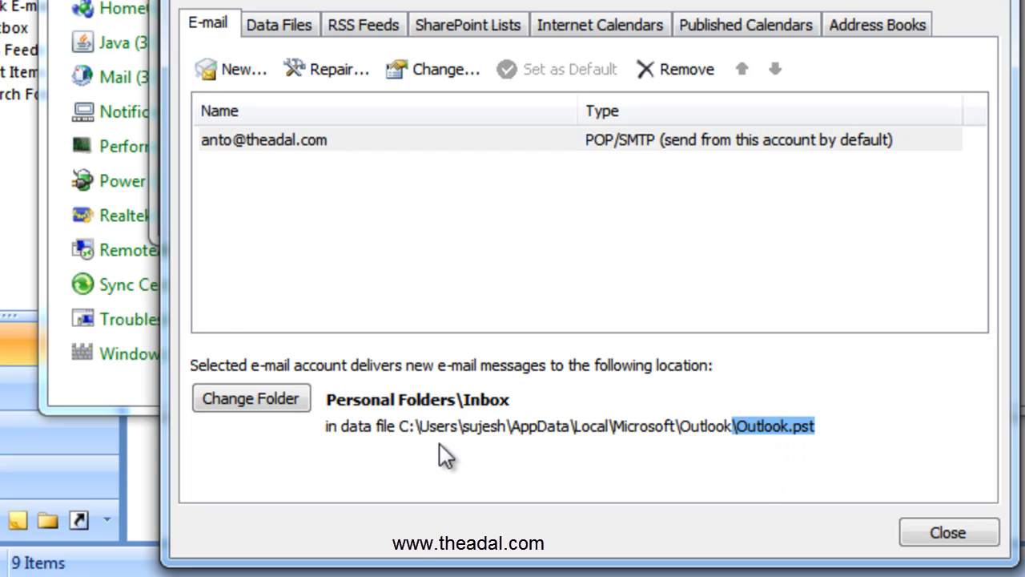
left_click_drag(396, 427, 822, 428)
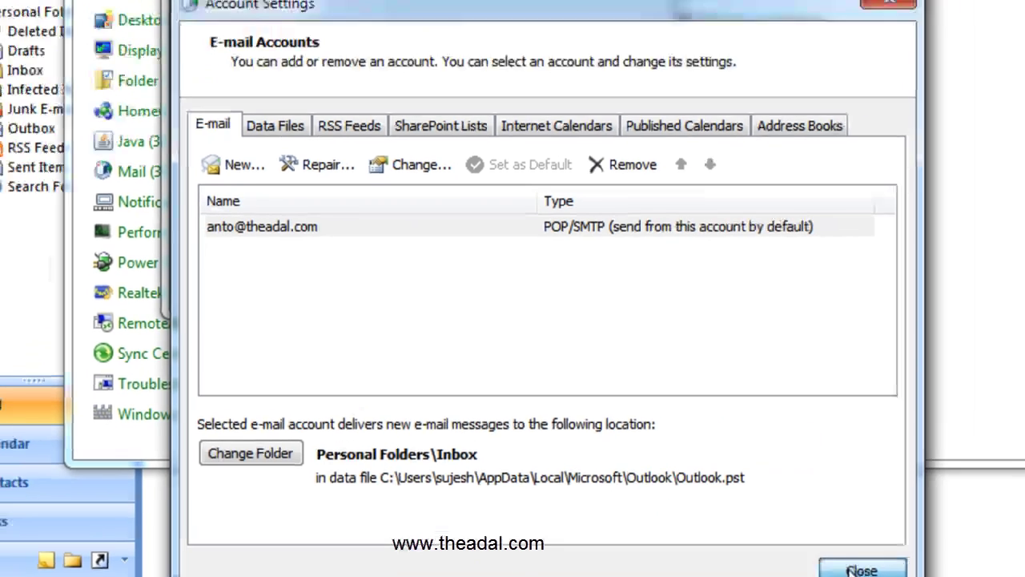
left_click(850, 571)
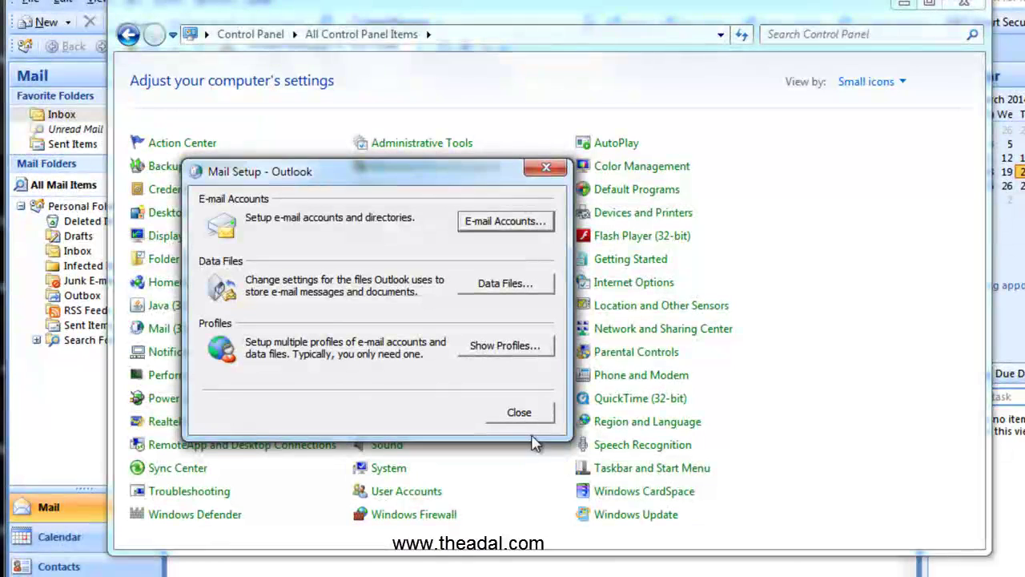
- Close Mail Setup and browse All Programs to the Microsoft Office group
left_click(525, 419)
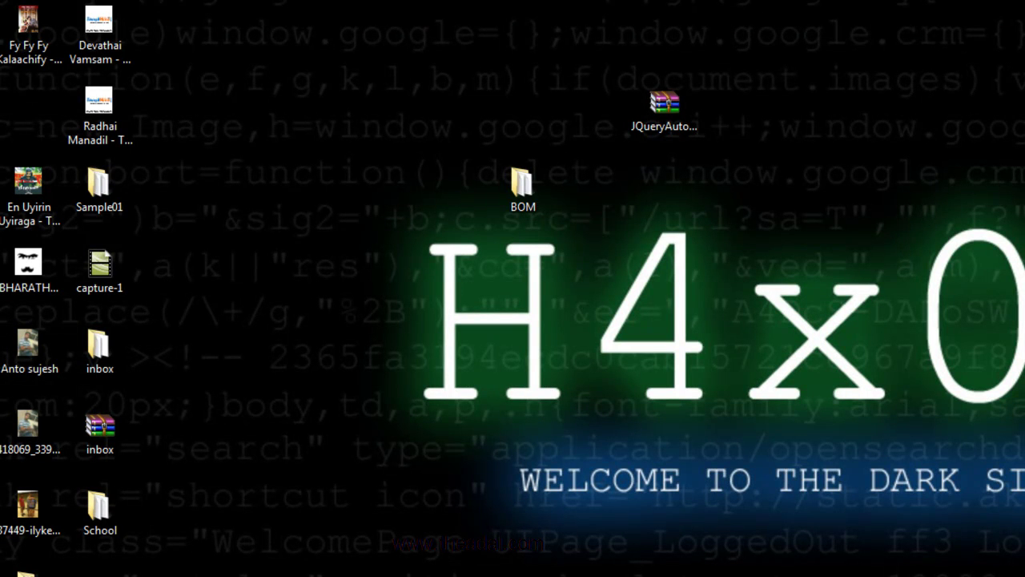
key("super")
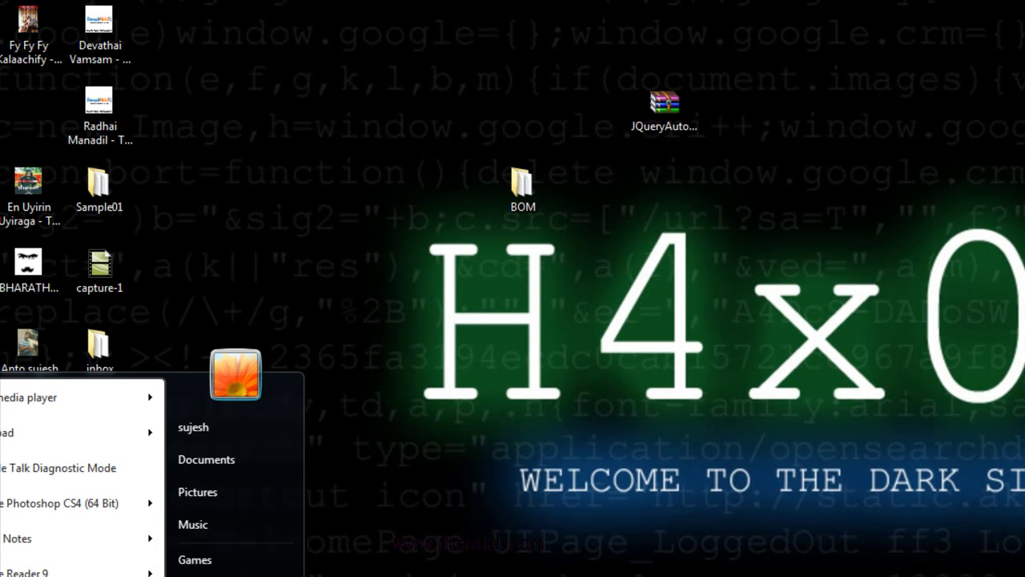
left_click(48, 573)
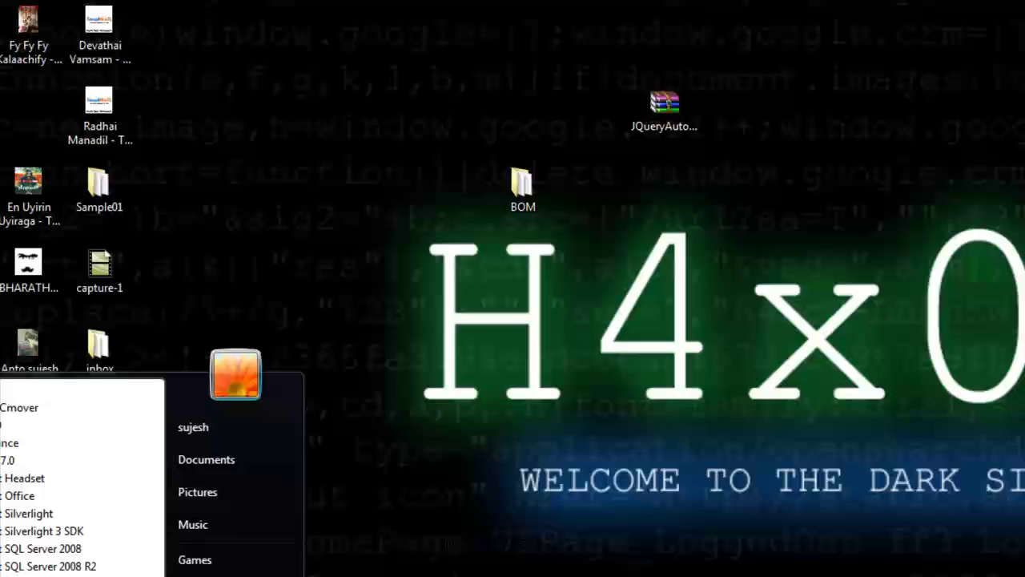
left_click(39, 497)
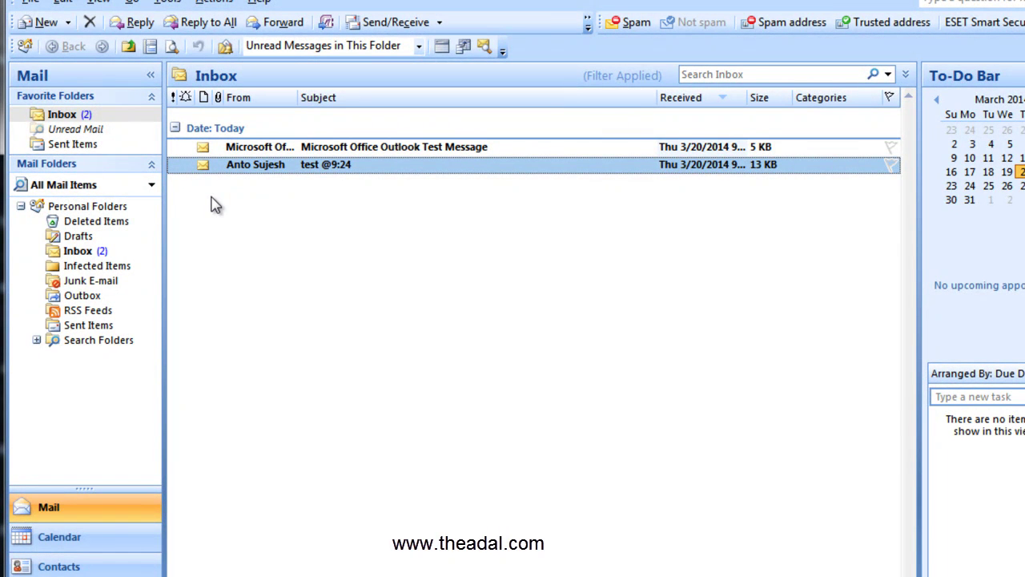
left_click(80, 252)
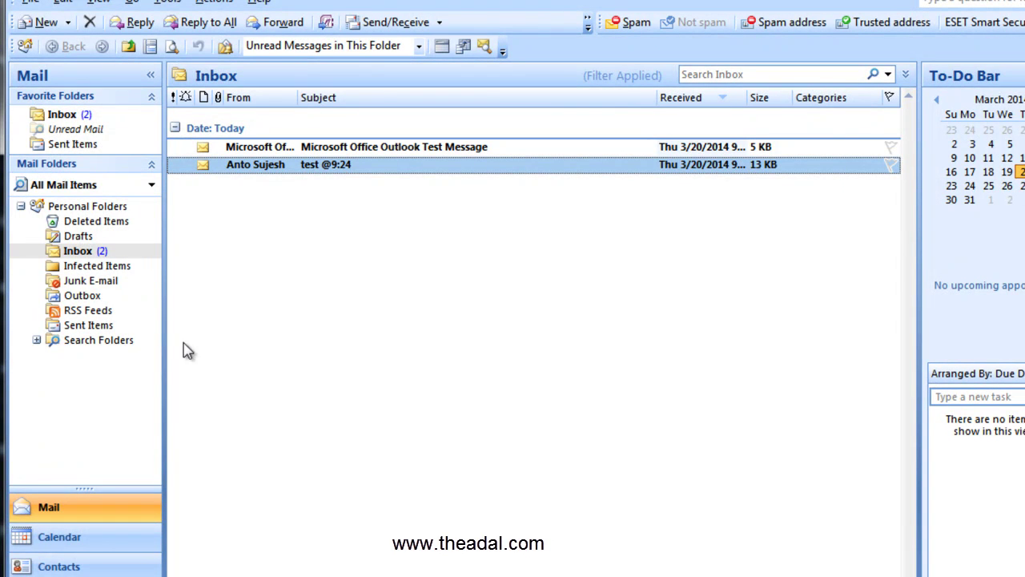
key("alt+Tab")
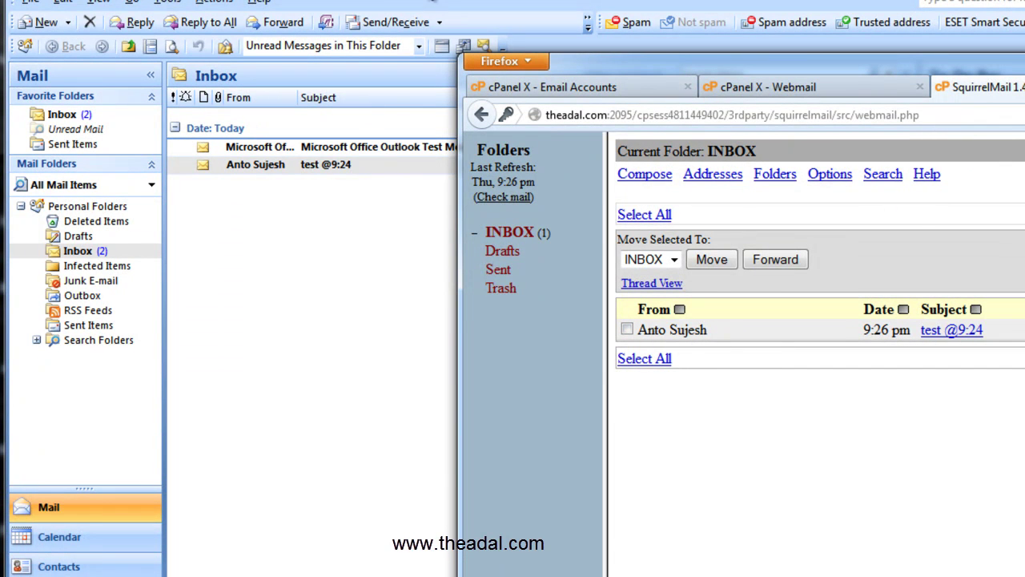
key("alt+Tab")
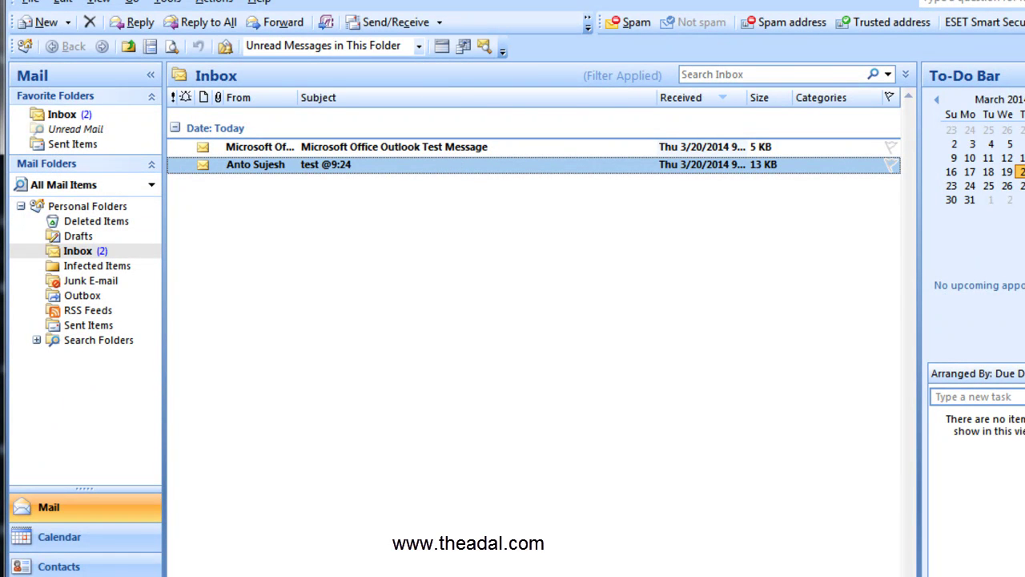
key("alt+Tab")
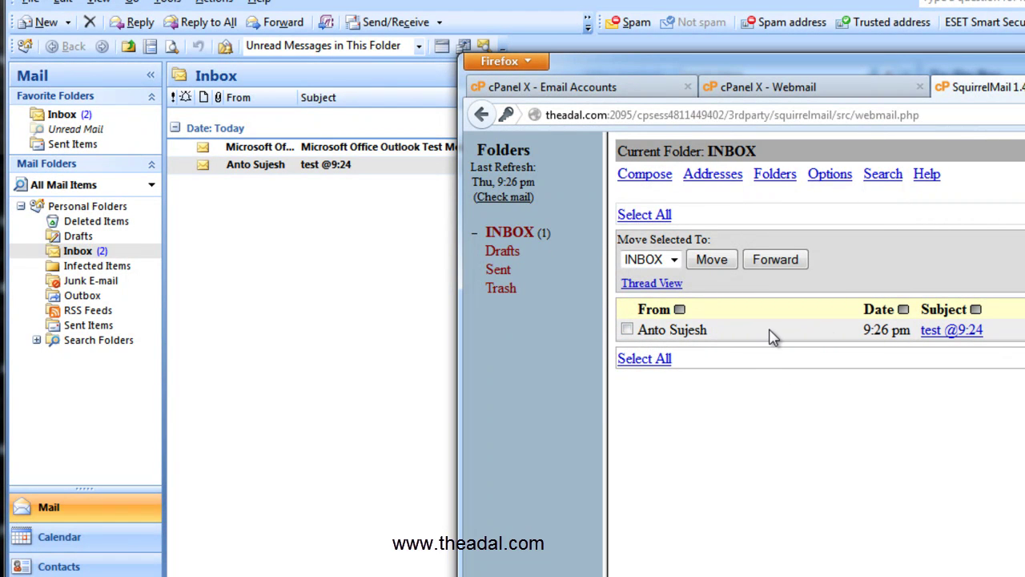
mouse_move(771, 337)
left_click_drag(976, 64, 716, 7)
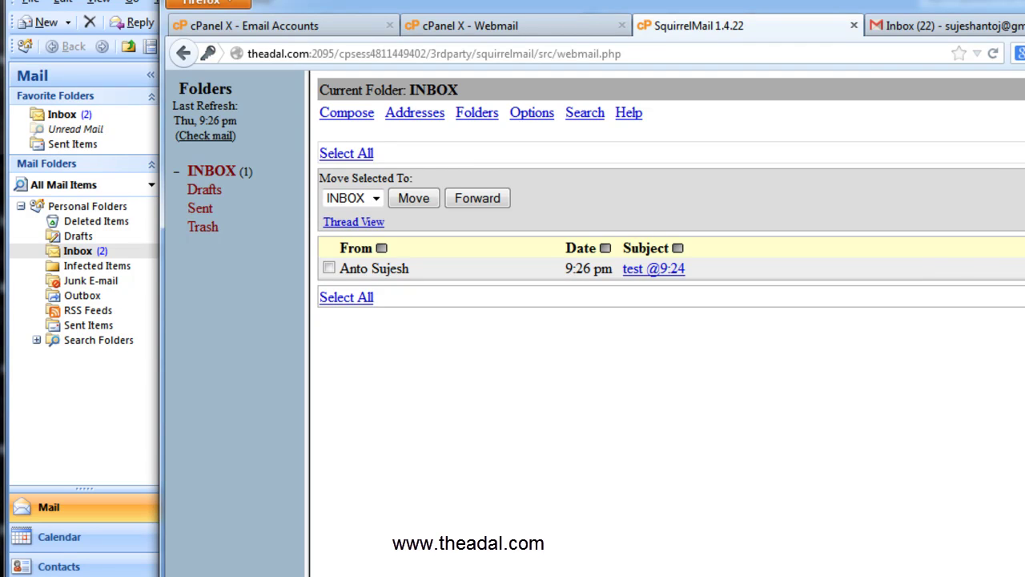
key("alt+Tab")
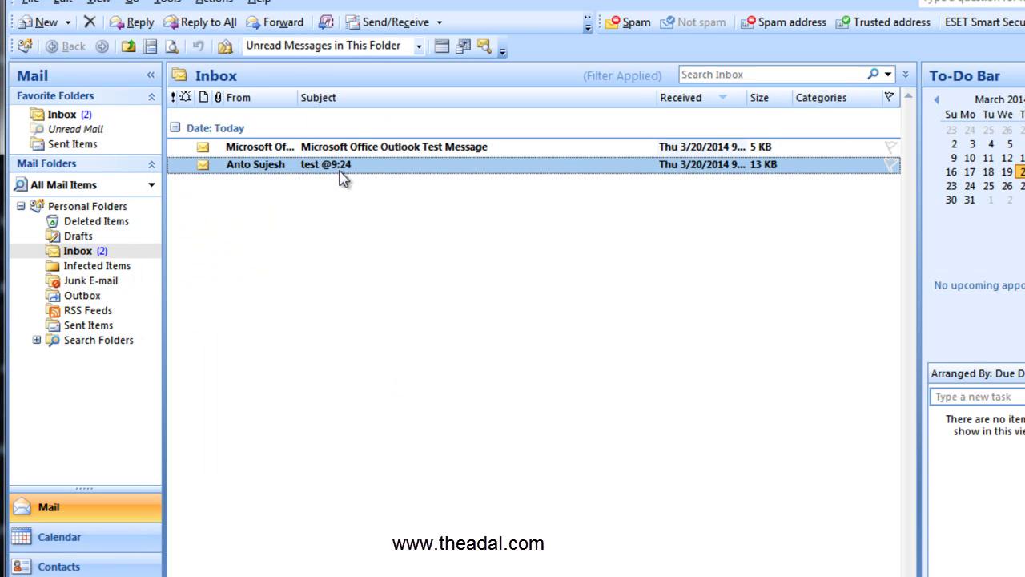
- Move the reading pane below the message list and enlarge it
double_click(299, 170)
left_click_drag(505, 24, 351, 5)
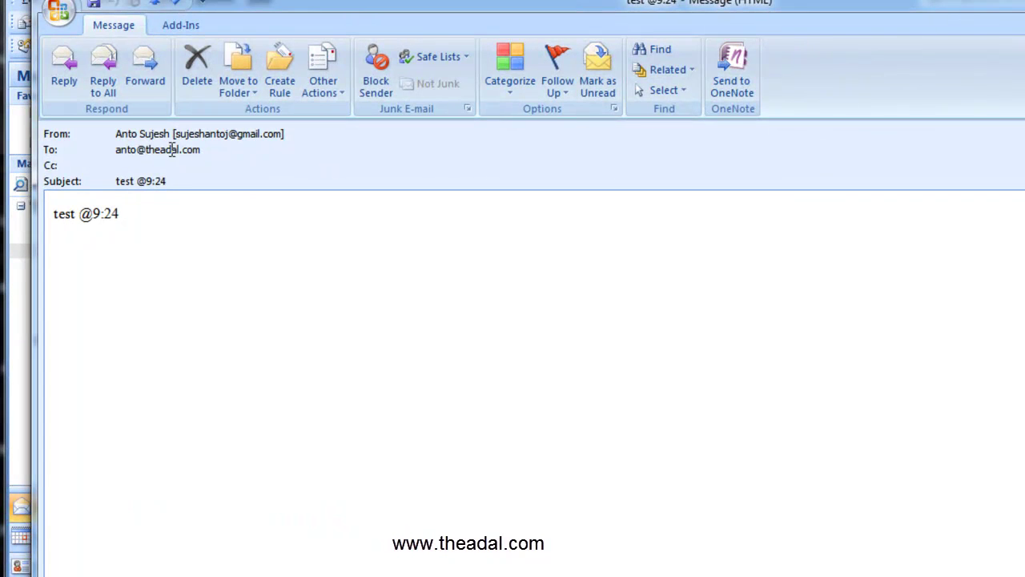
key("Escape")
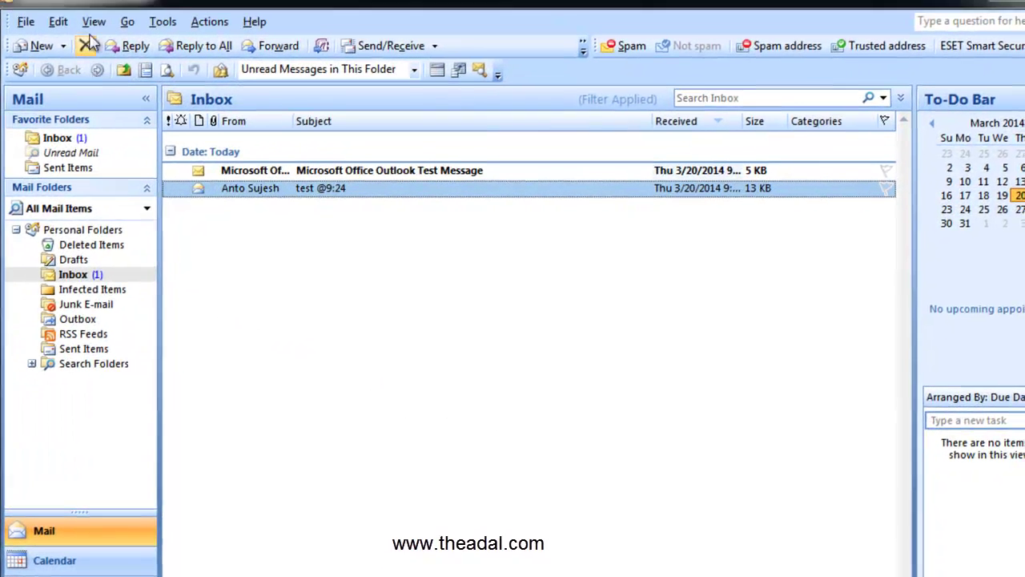
left_click(97, 3)
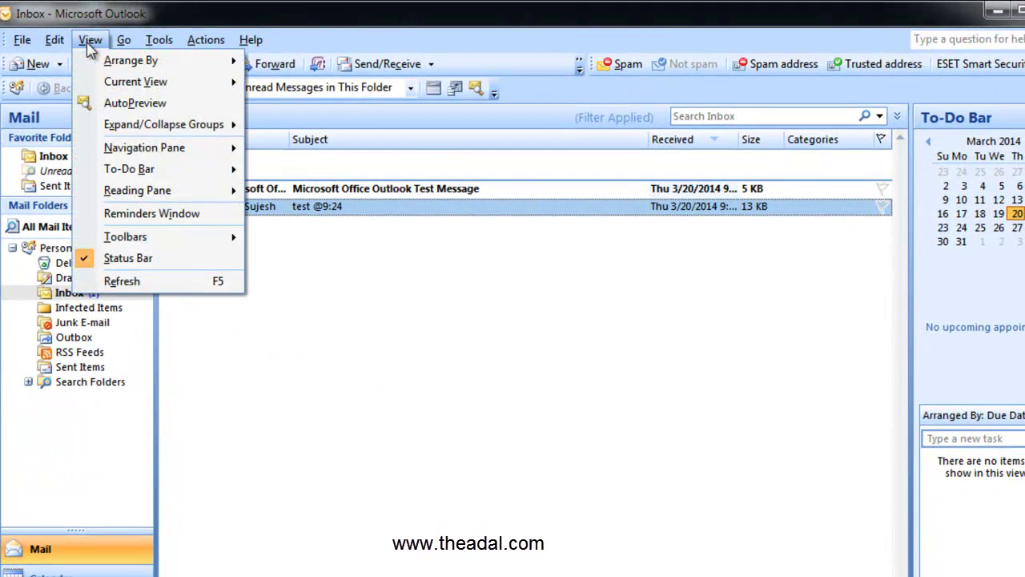
mouse_move(113, 194)
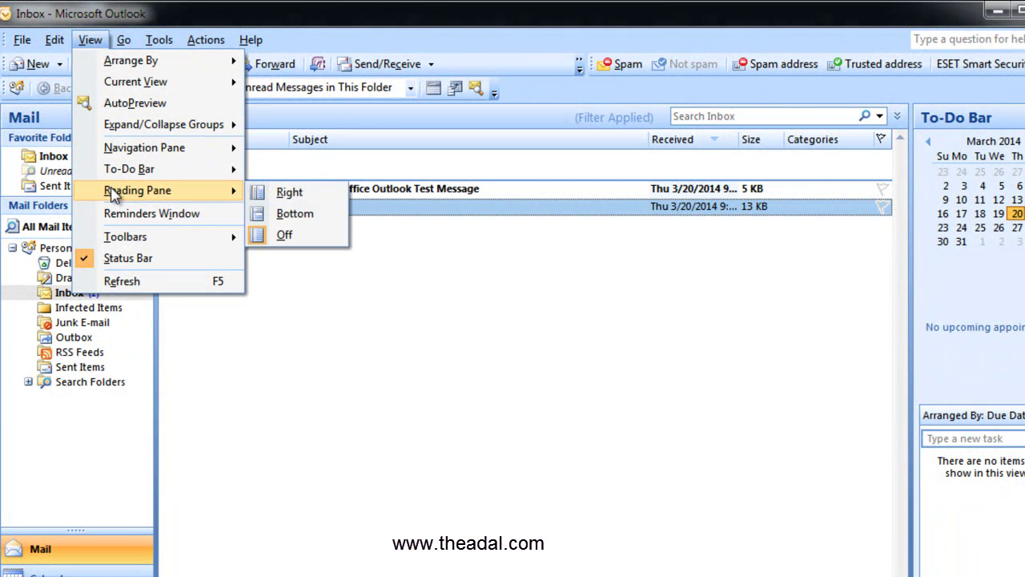
left_click(294, 214)
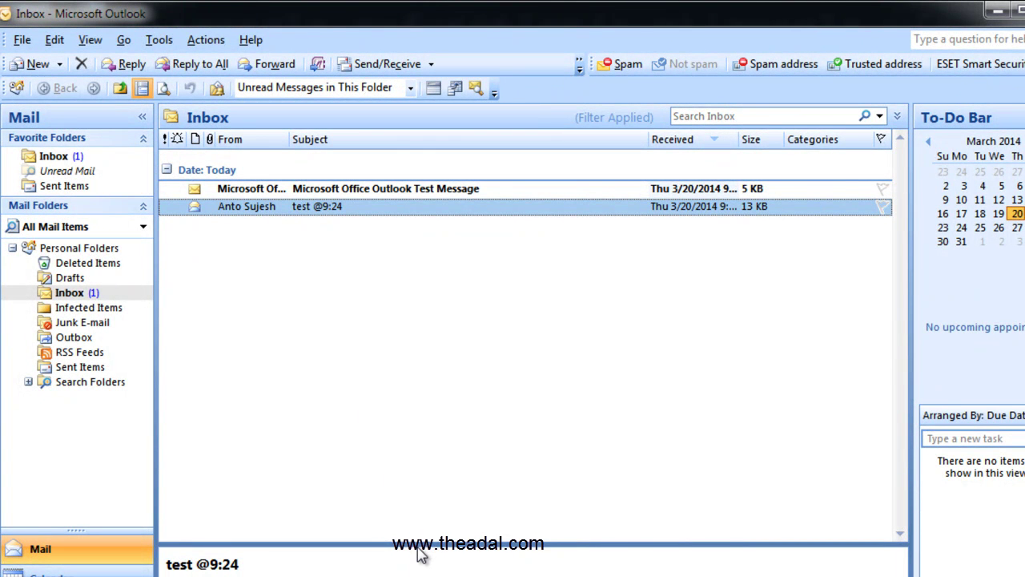
left_click_drag(419, 545, 419, 363)
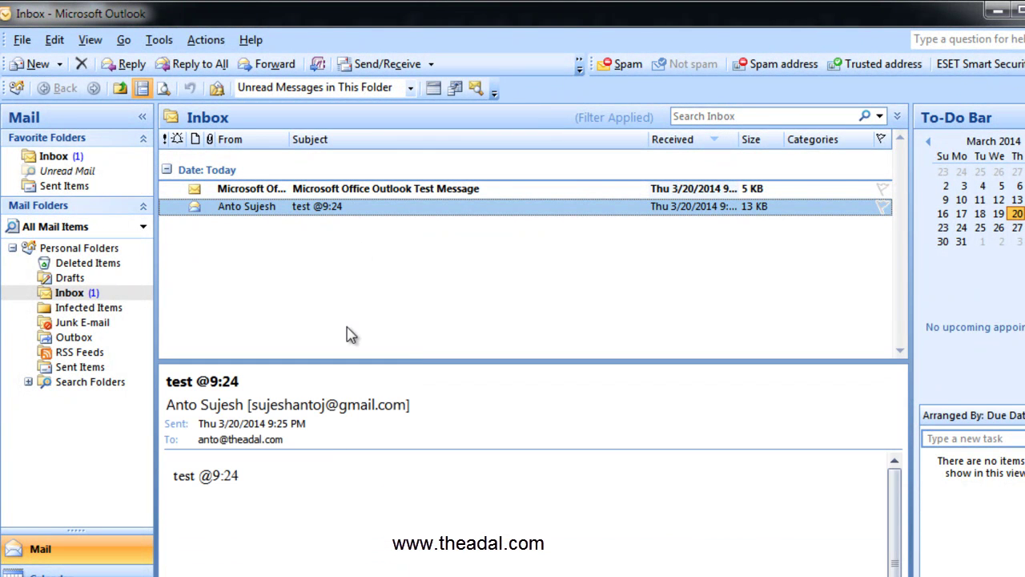
- Preview both Inbox messages, inspecting the 'test @9:24' subject, sender and recipient
left_click_drag(174, 476, 240, 478)
left_click(240, 478)
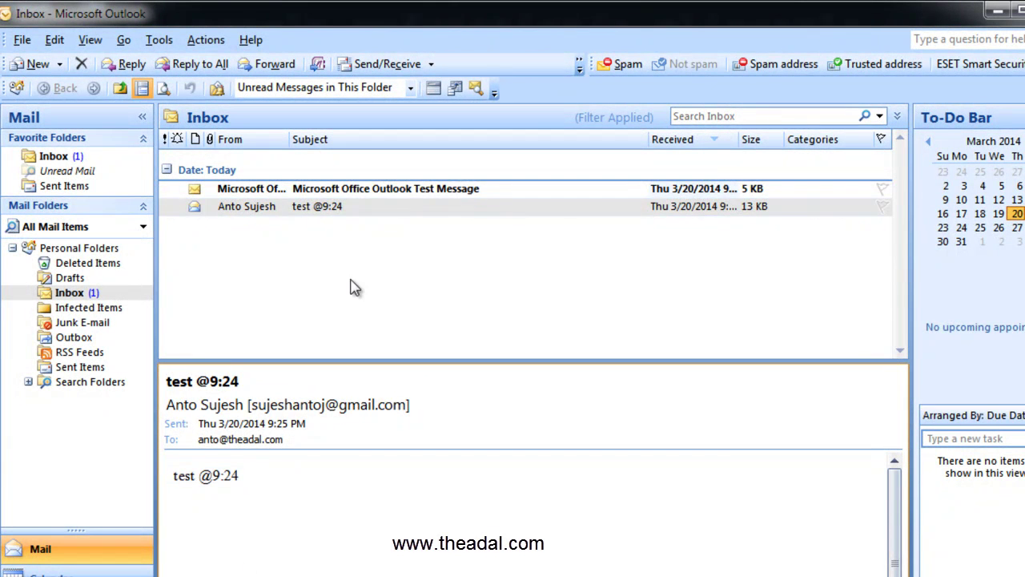
left_click(357, 190)
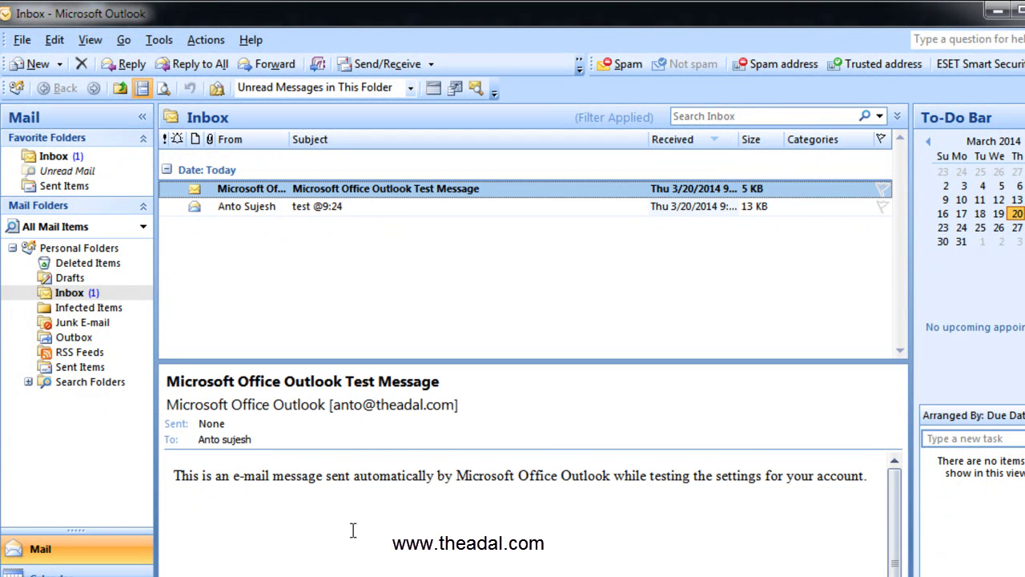
left_click(288, 208)
left_click_drag(239, 382, 166, 382)
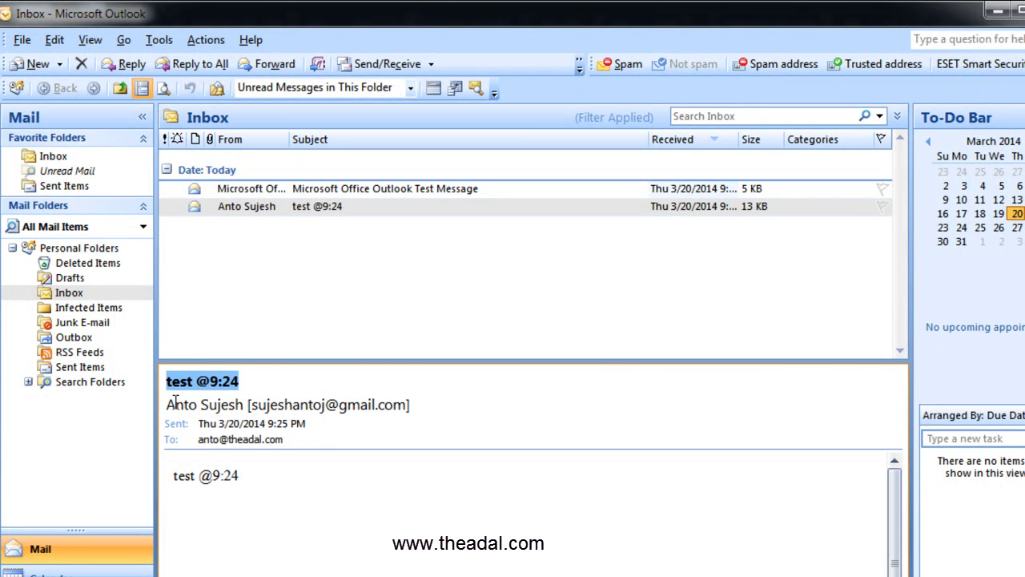
left_click(176, 405)
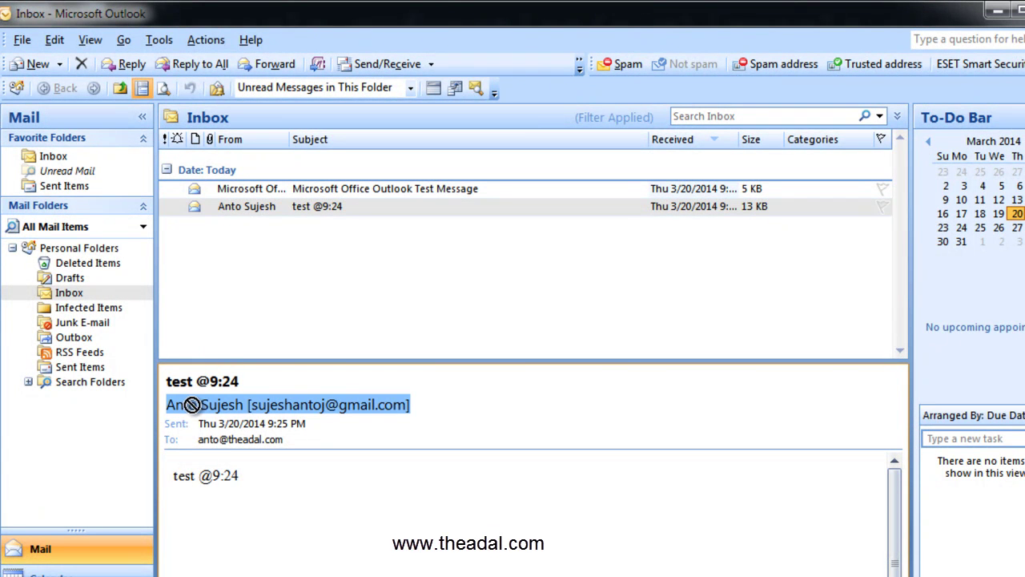
left_click(243, 442)
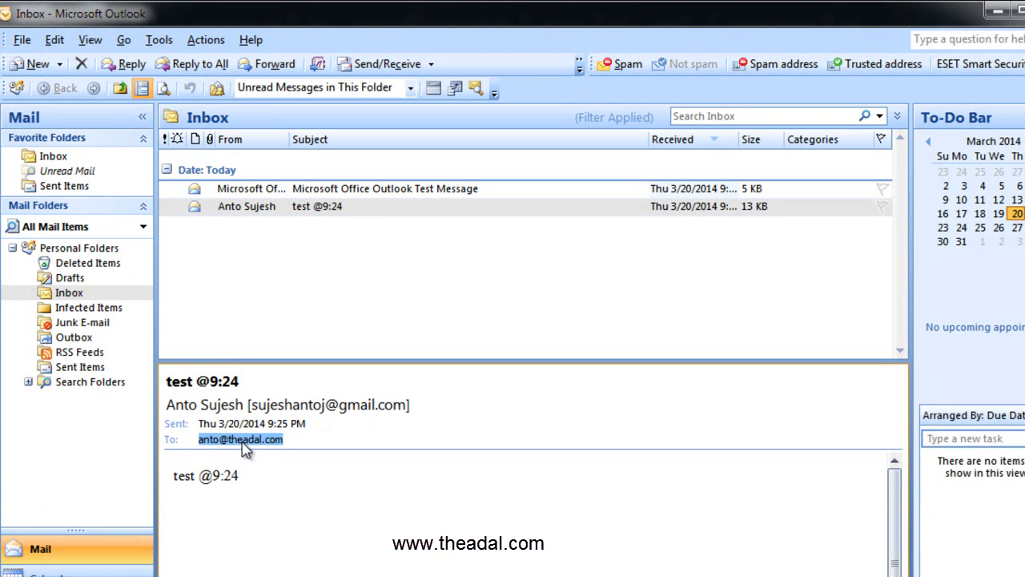
left_click(244, 495)
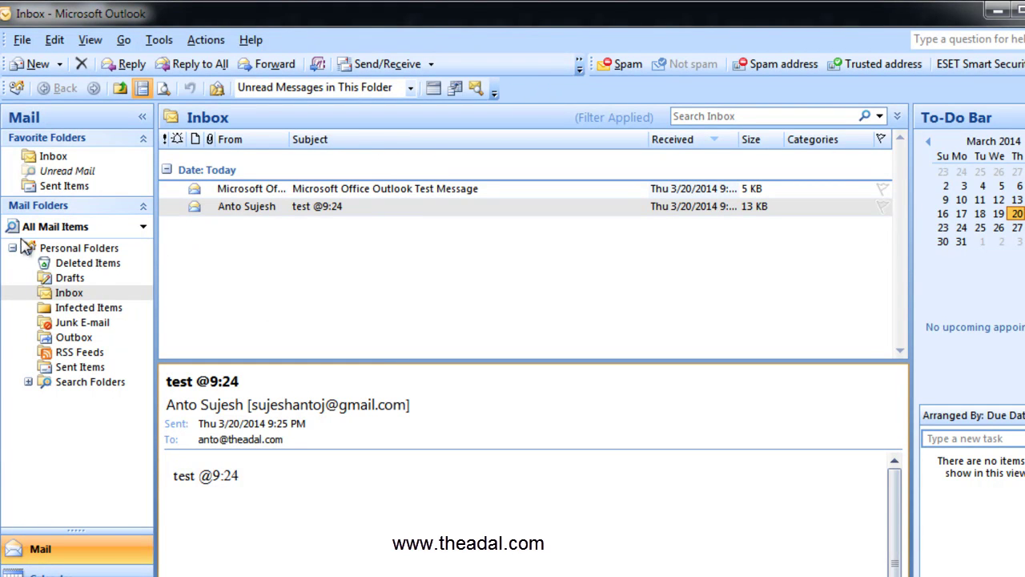
- Open Account Settings and view the Data Files list, where Personal Folders (Outlook.pst) is the default
left_click(192, 42)
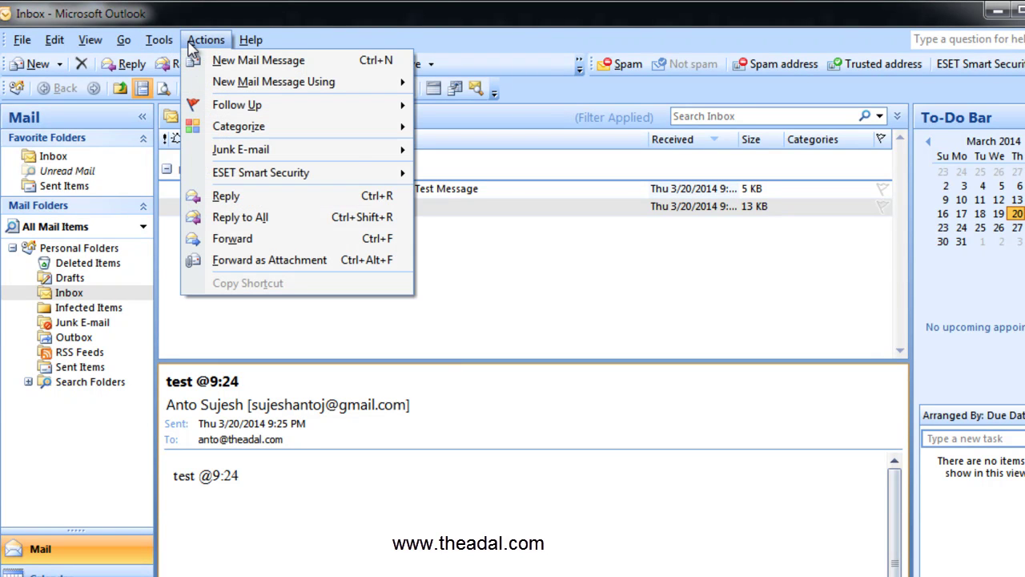
mouse_move(171, 45)
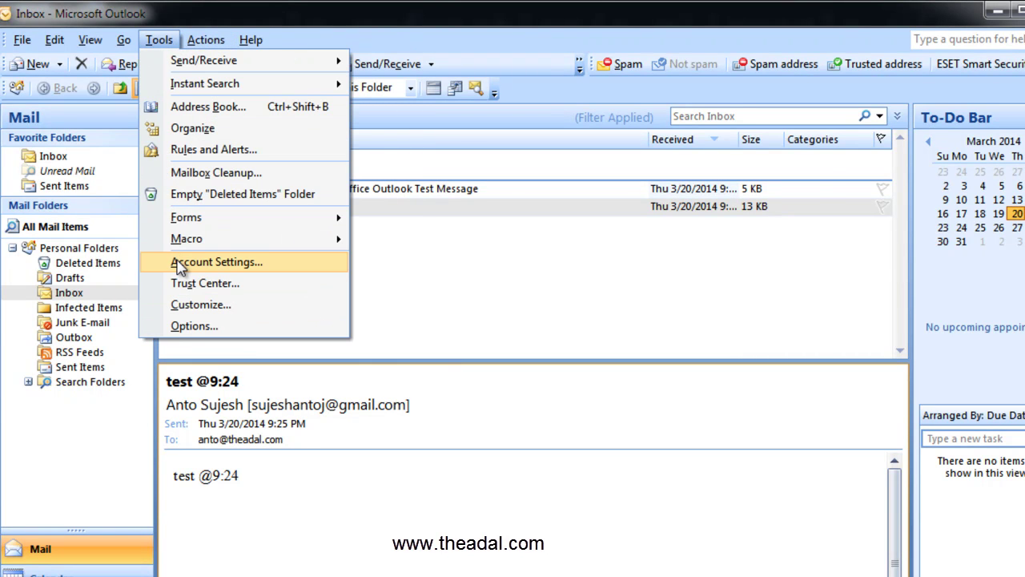
left_click(178, 266)
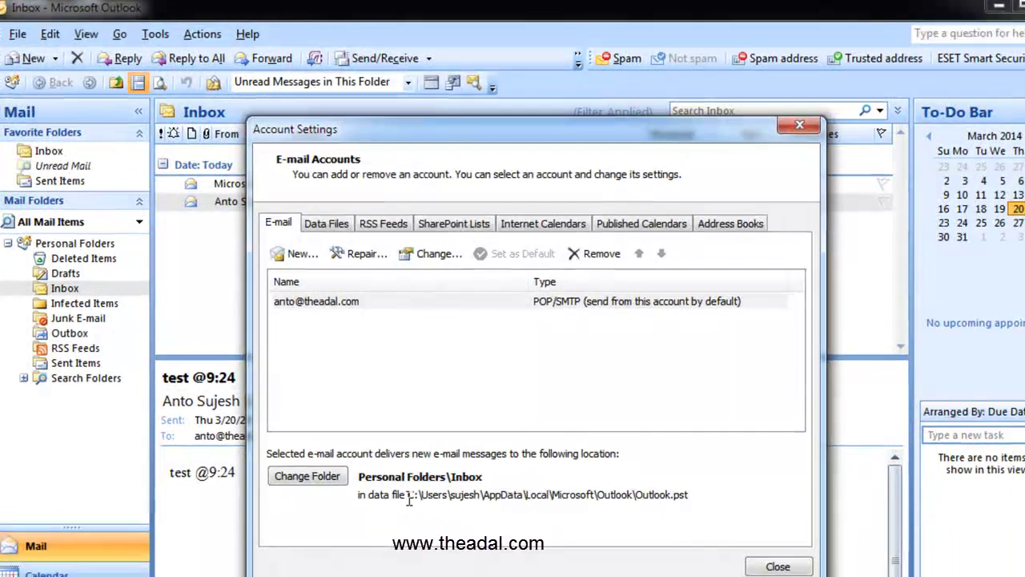
left_click_drag(411, 499, 561, 507)
left_click_drag(493, 349, 661, 349)
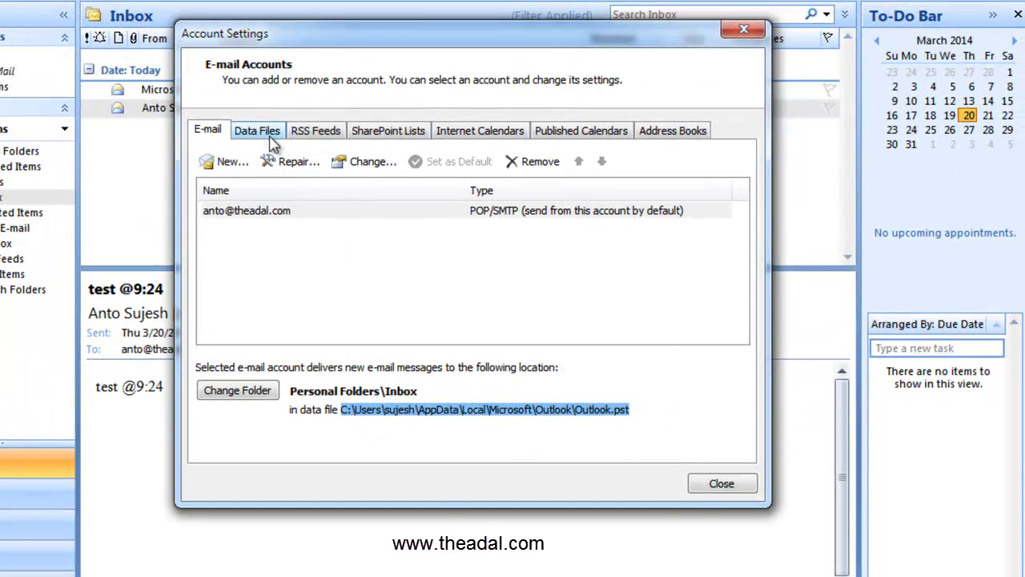
left_click(264, 134)
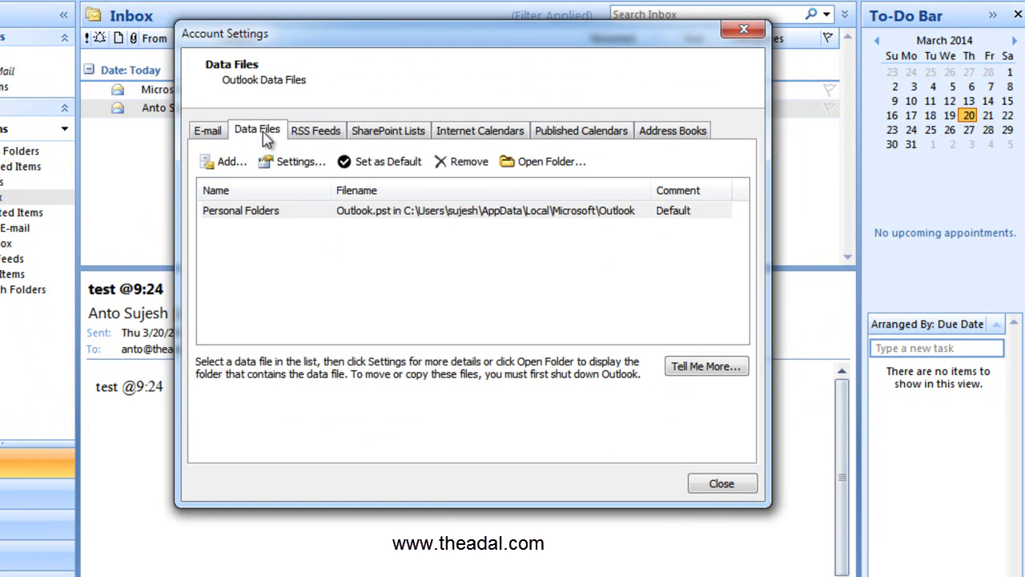
- Add a new data file of type Office Outlook Personal Folders File (.pst)
left_click(230, 166)
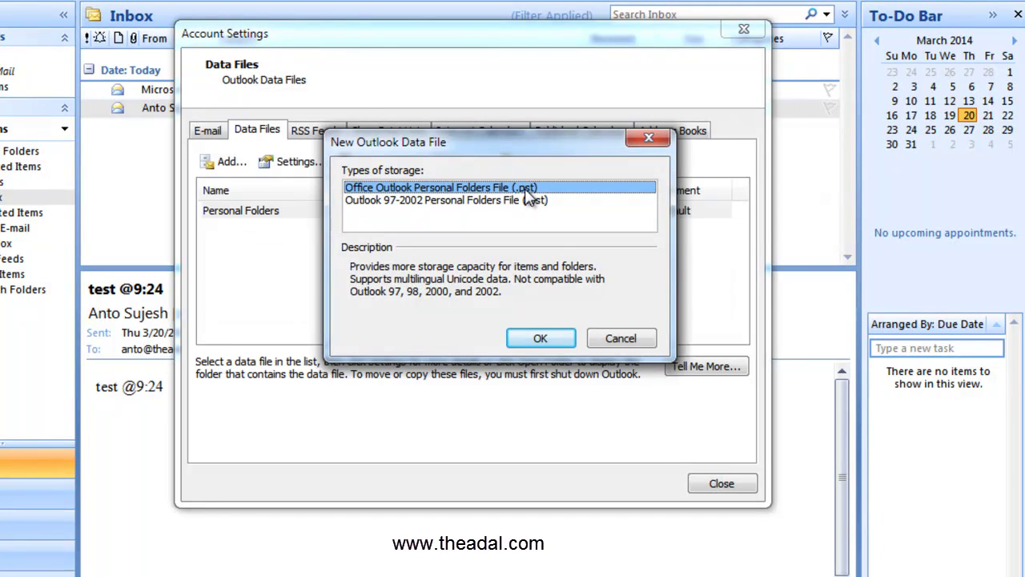
left_click(410, 202)
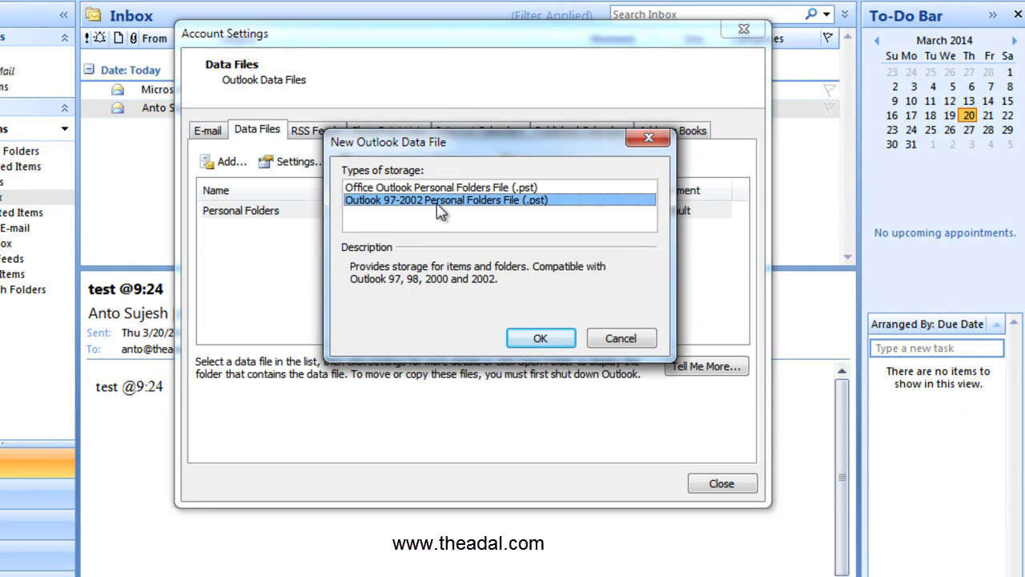
left_click(437, 188)
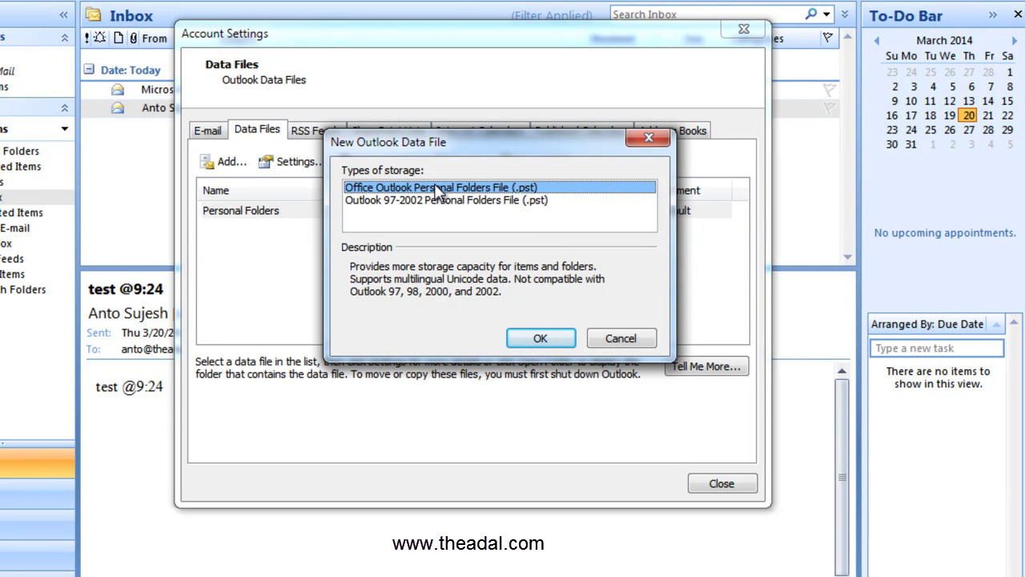
left_click(535, 340)
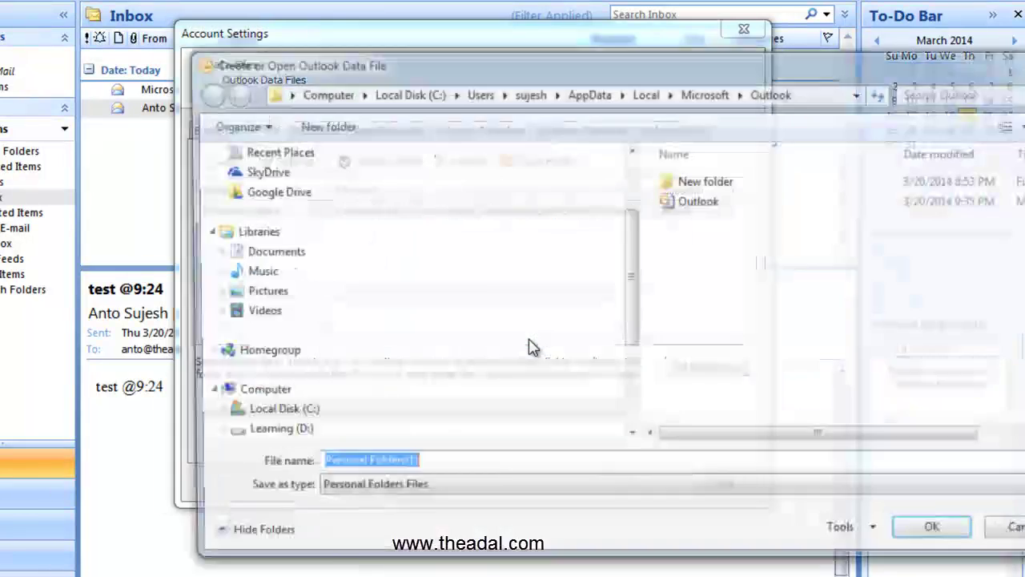
- Save the new data file on Research (E:) as 'From 20-03-2014'
left_click_drag(391, 73, 325, 54)
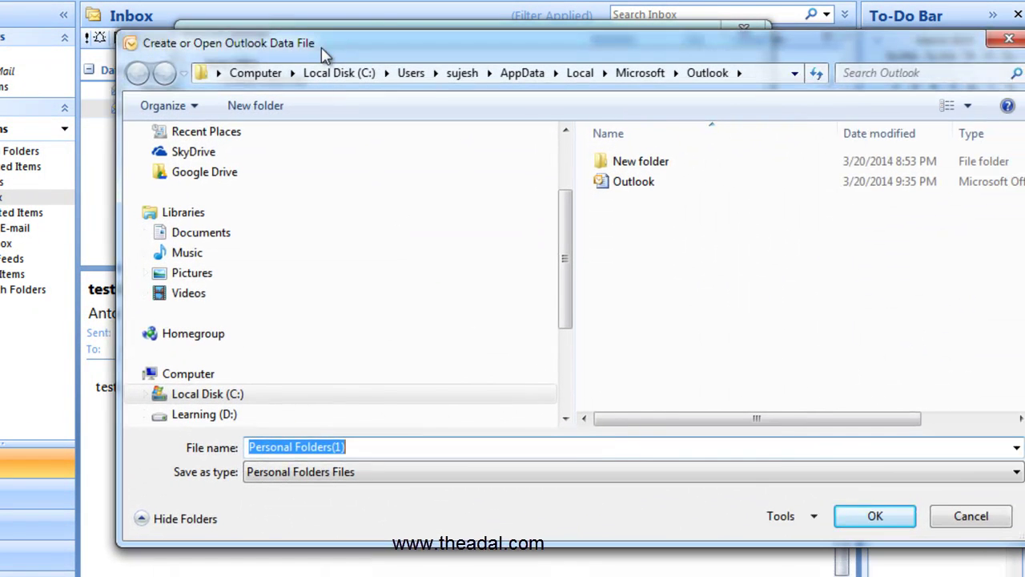
left_click_drag(572, 225, 572, 310)
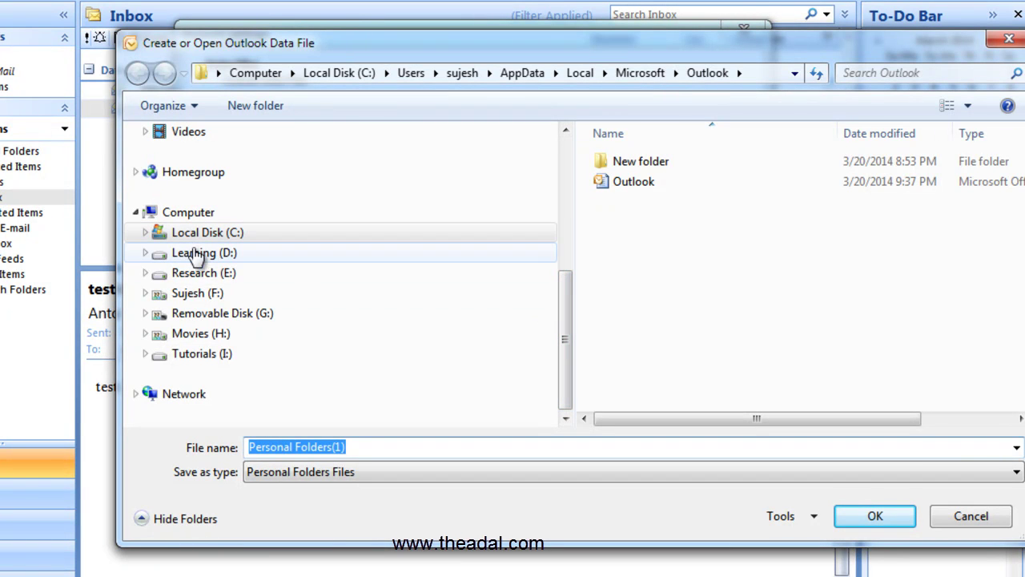
left_click(195, 277)
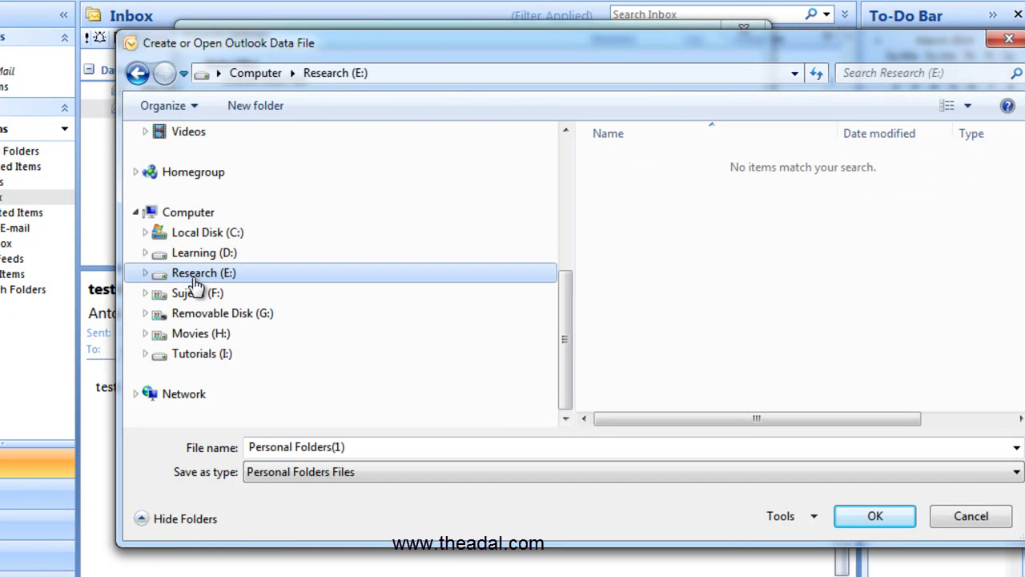
left_click(357, 449)
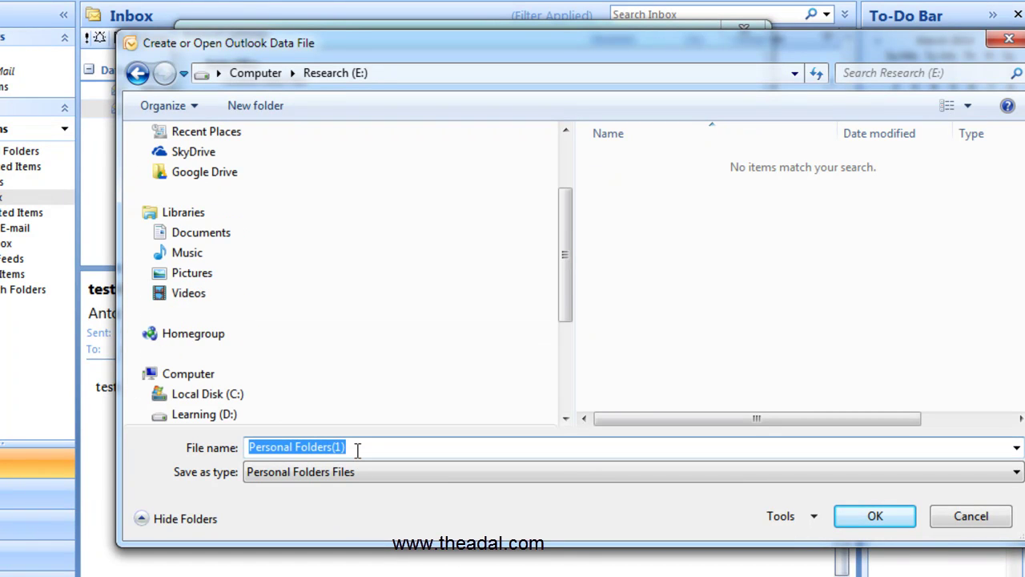
type("From")
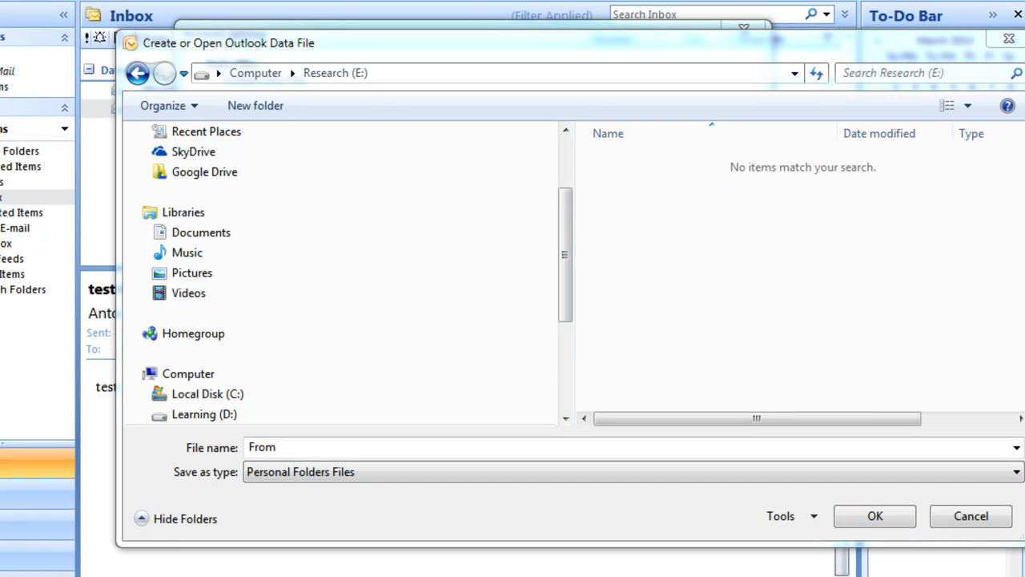
left_click(370, 449)
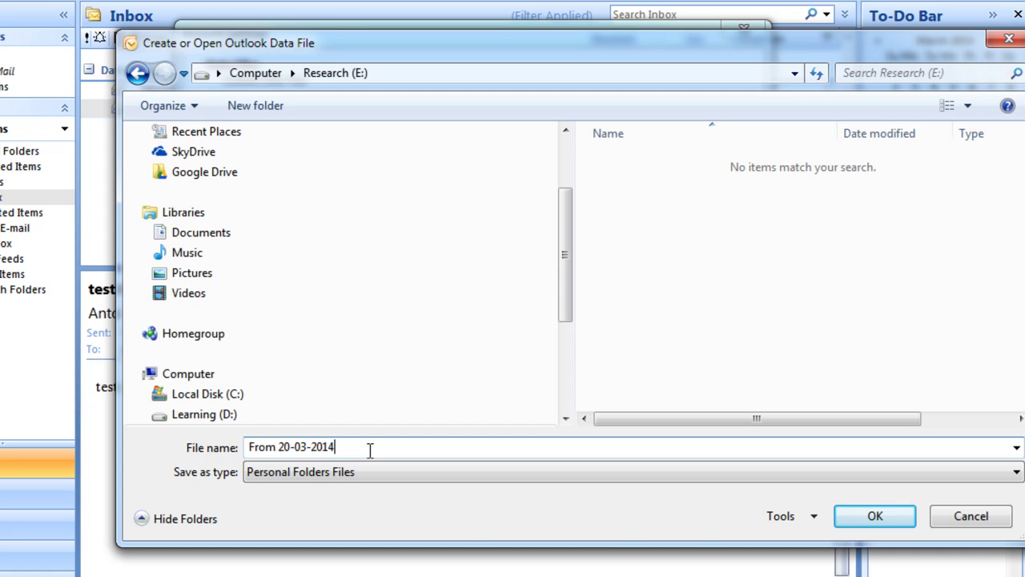
left_click_drag(410, 446, 243, 447)
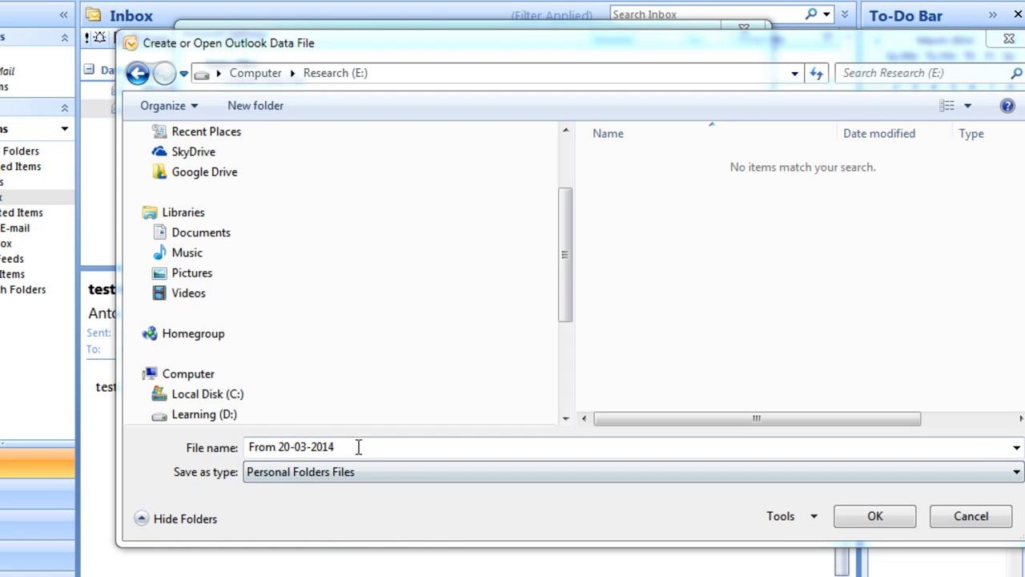
left_click(875, 515)
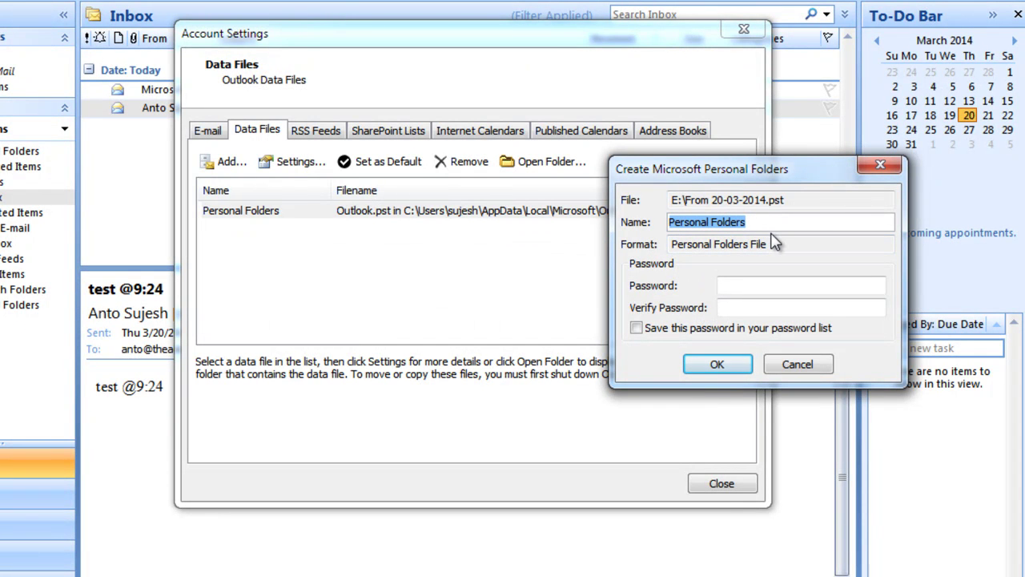
- Name the personal folders 'From 20-03-2014' with no password and confirm
type("From 20-03-2014")
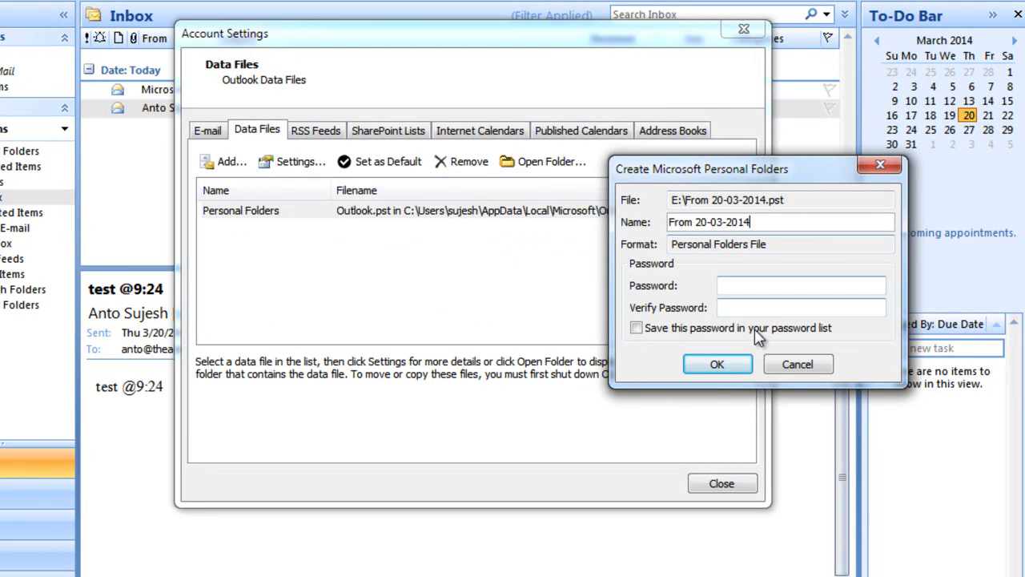
left_click(725, 286)
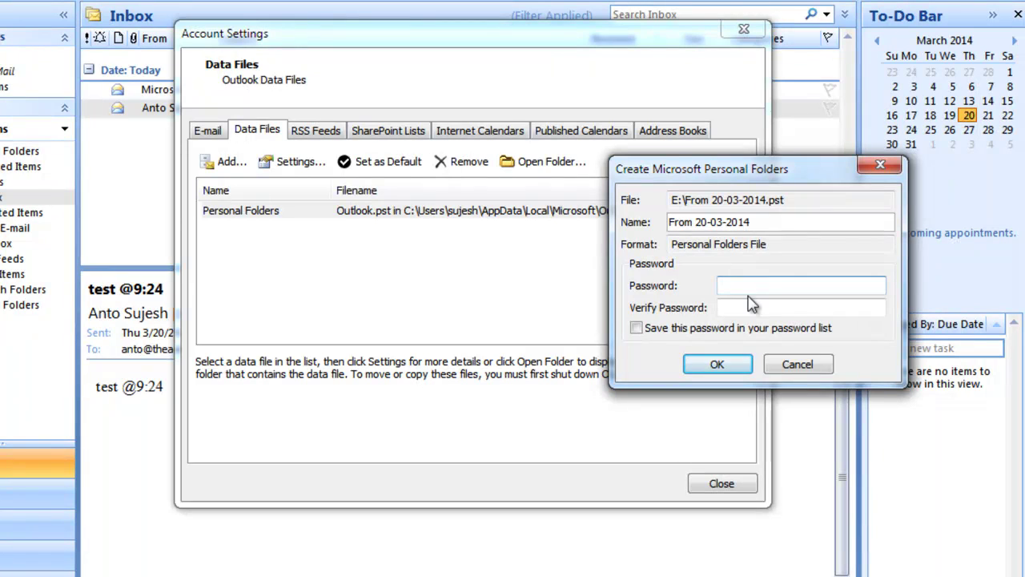
left_click_drag(767, 217, 653, 214)
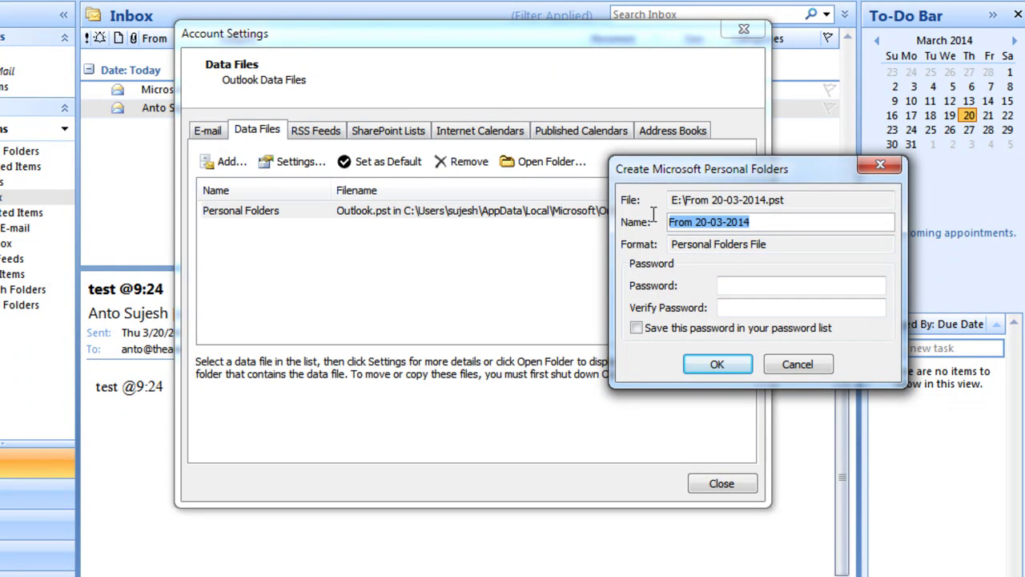
left_click(743, 284)
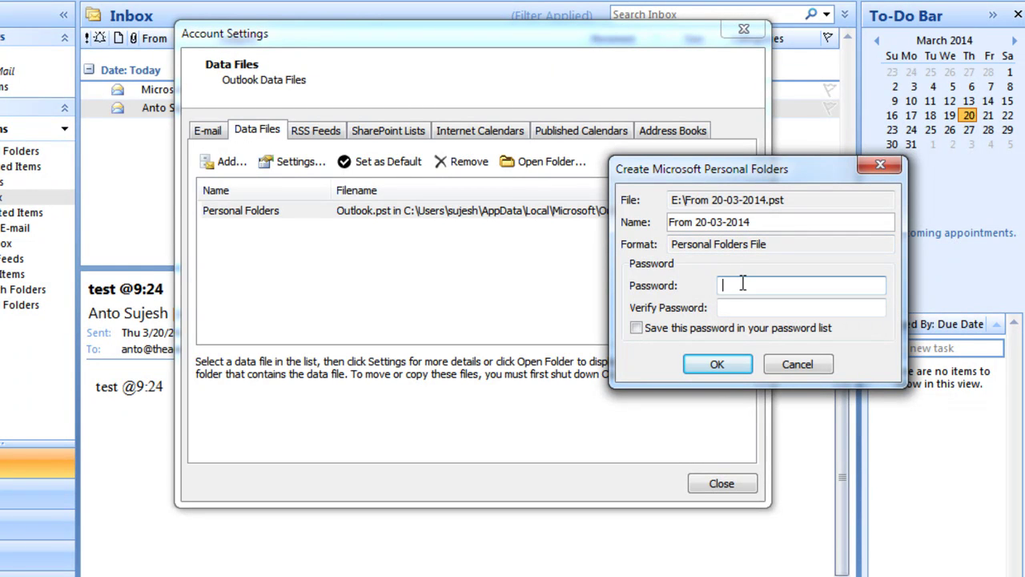
left_click(720, 365)
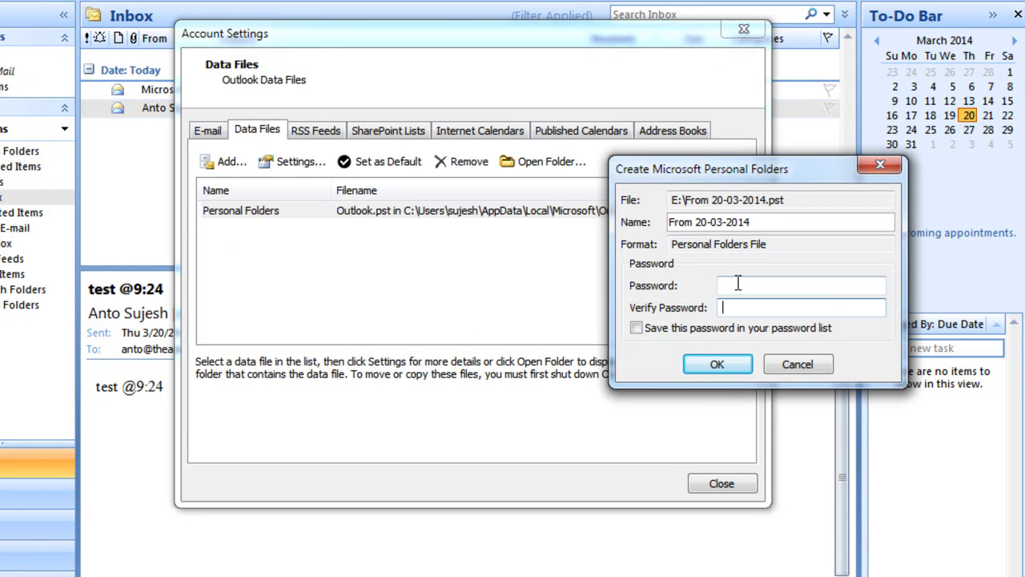
left_click(716, 363)
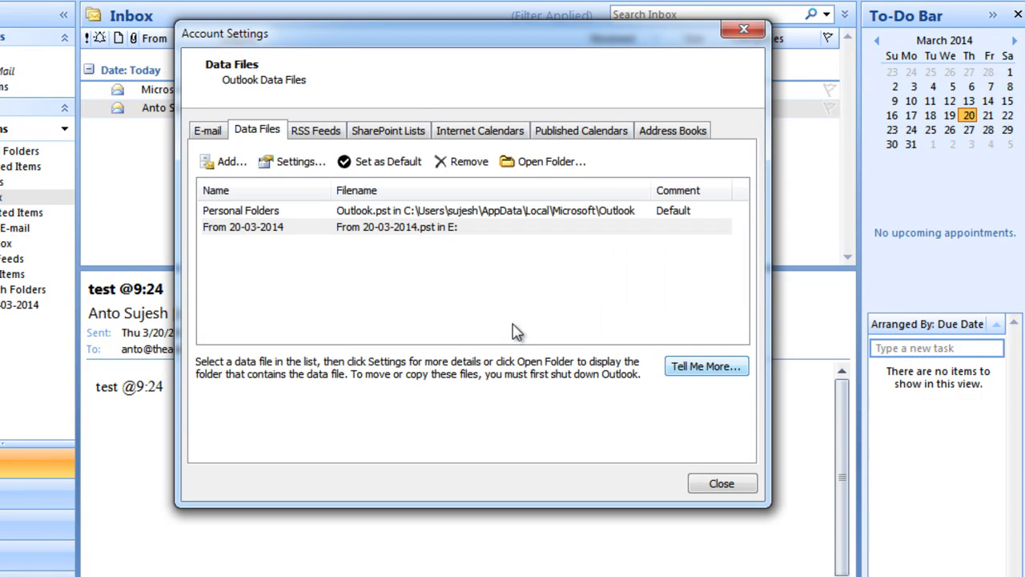
- Set From 20-03-2014 as the default data file and accept the Mail Delivery Location warning
left_click(378, 231)
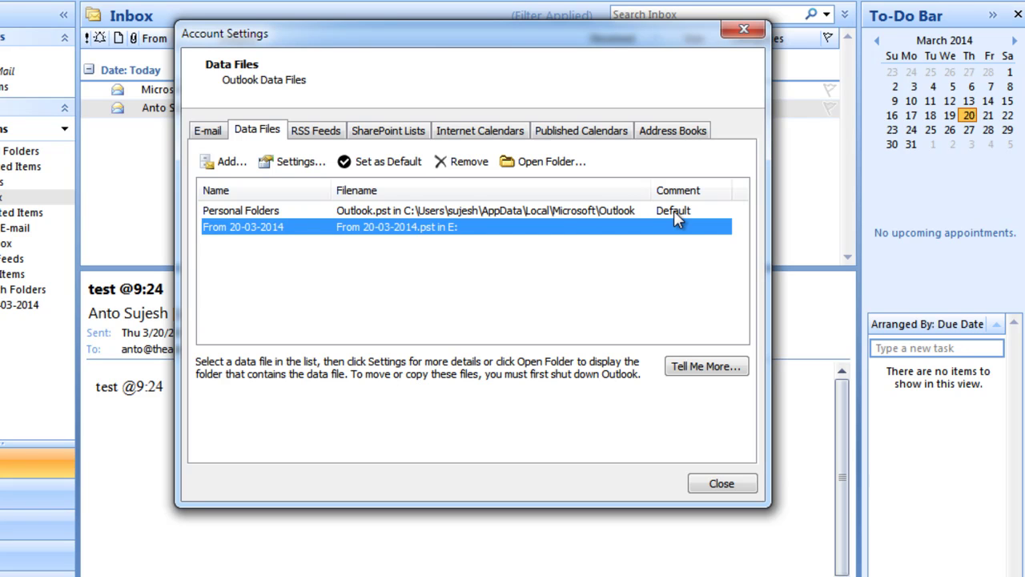
left_click(553, 211)
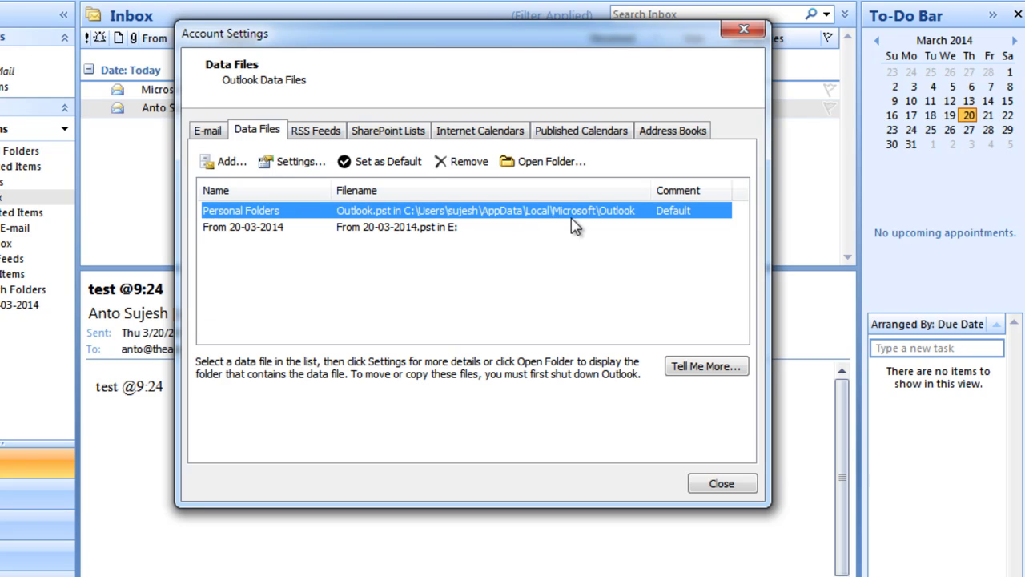
left_click(442, 232)
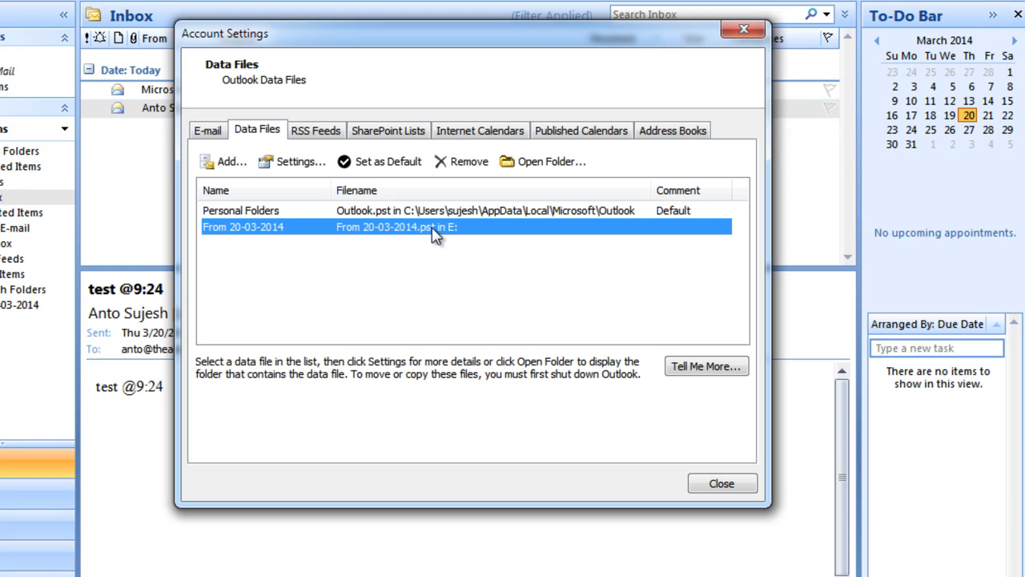
left_click(378, 167)
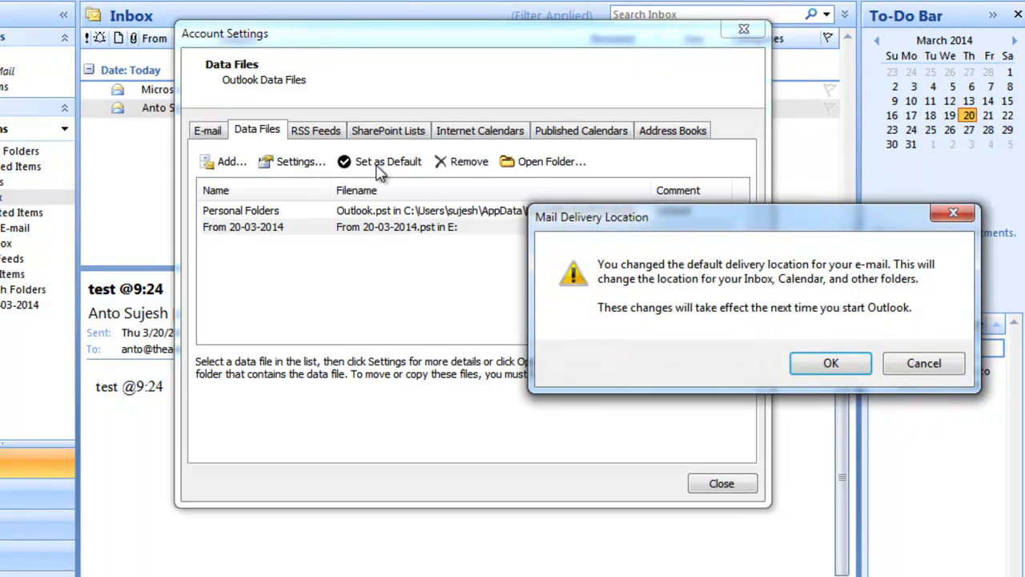
left_click_drag(633, 215, 413, 199)
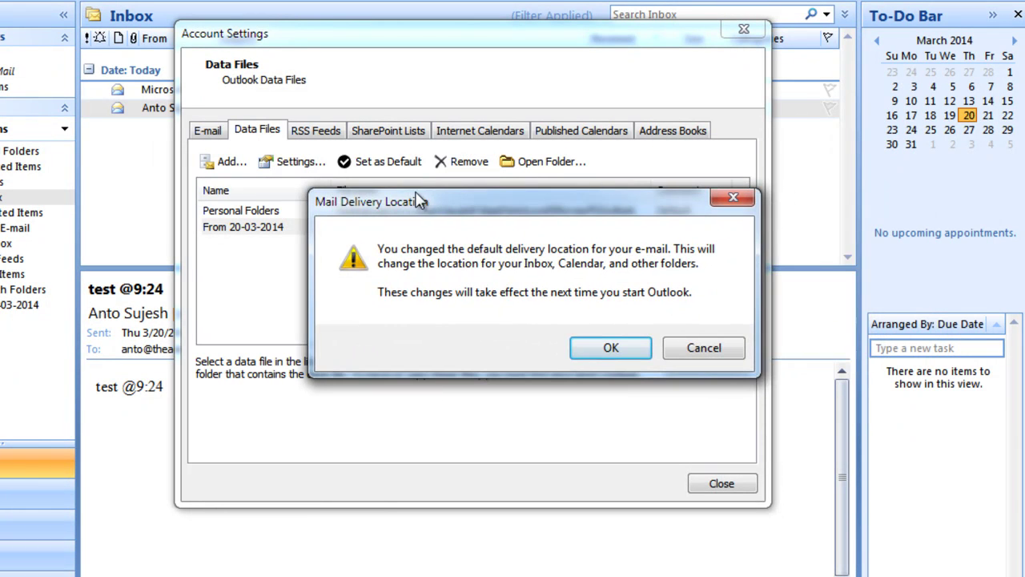
left_click_drag(553, 211, 541, 283)
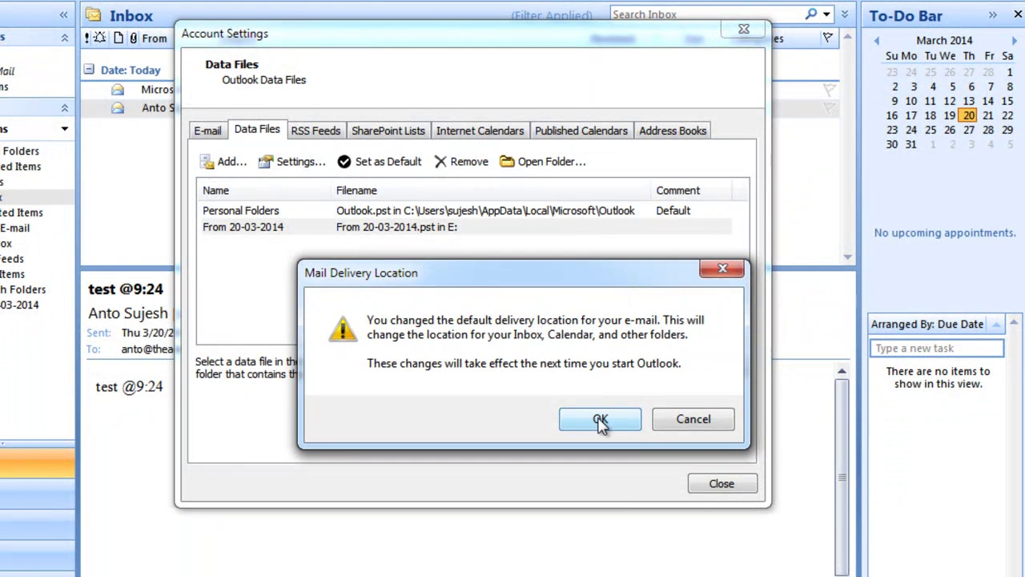
left_click(601, 422)
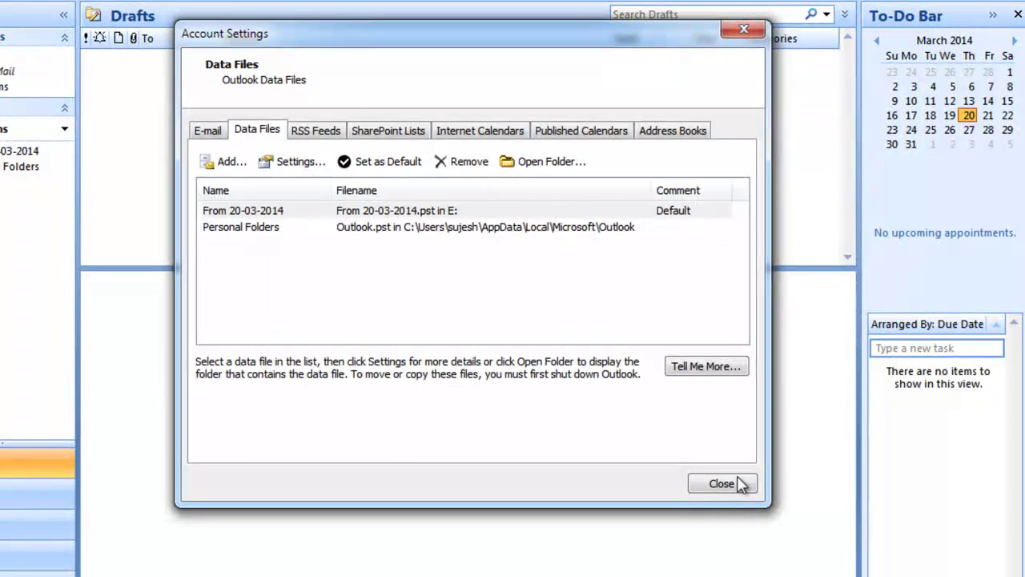
- Close Account Settings, run Send/Receive, and expand From 20-03-2014 to view its Inbox
left_click(740, 483)
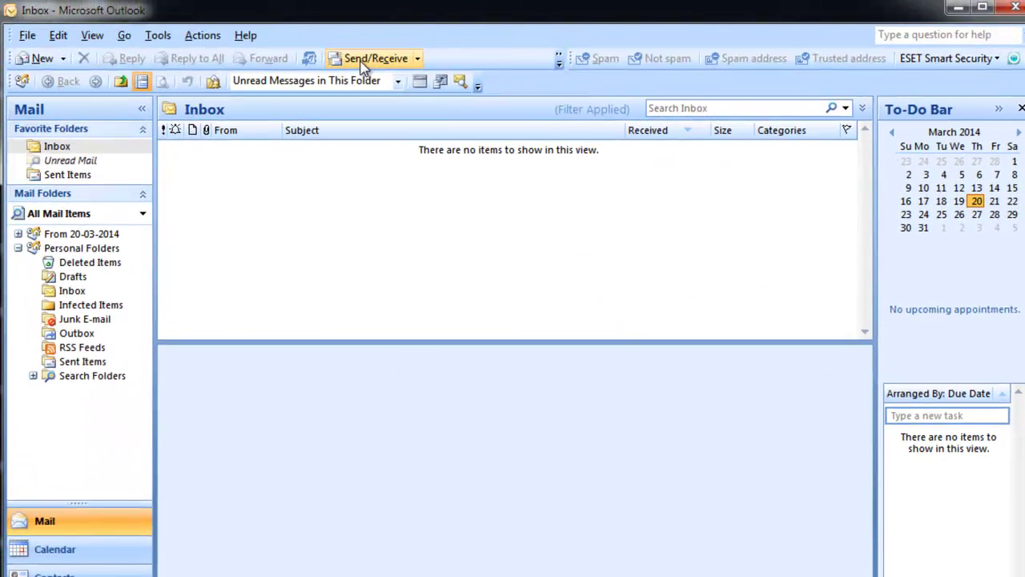
left_click(361, 62)
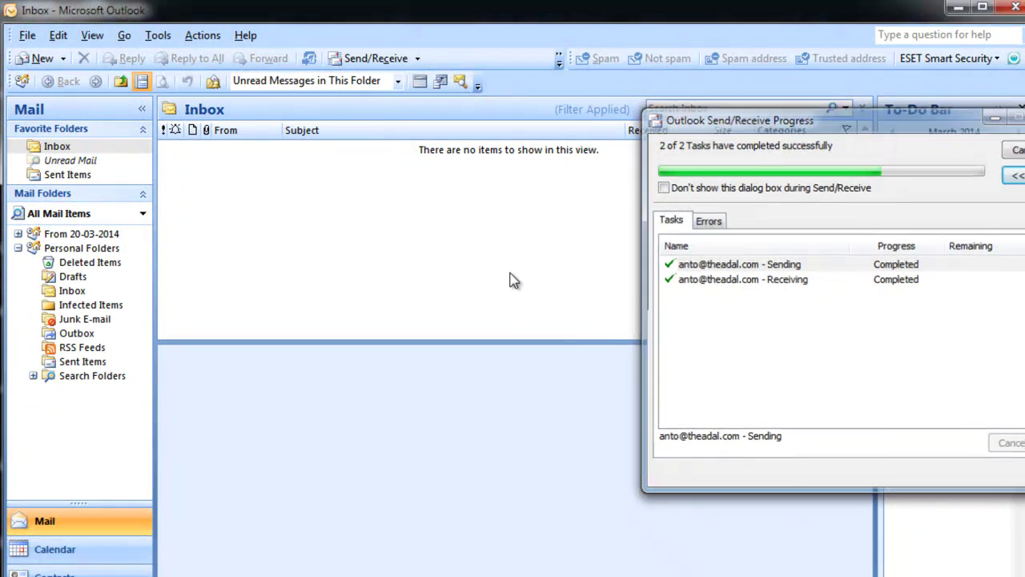
left_click(18, 234)
left_click(67, 262)
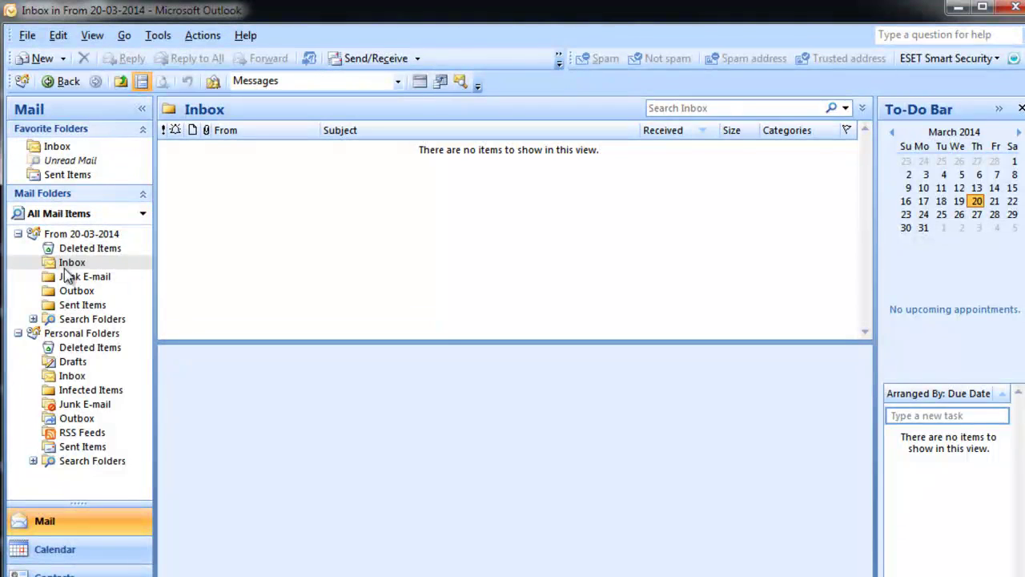
left_click(71, 376)
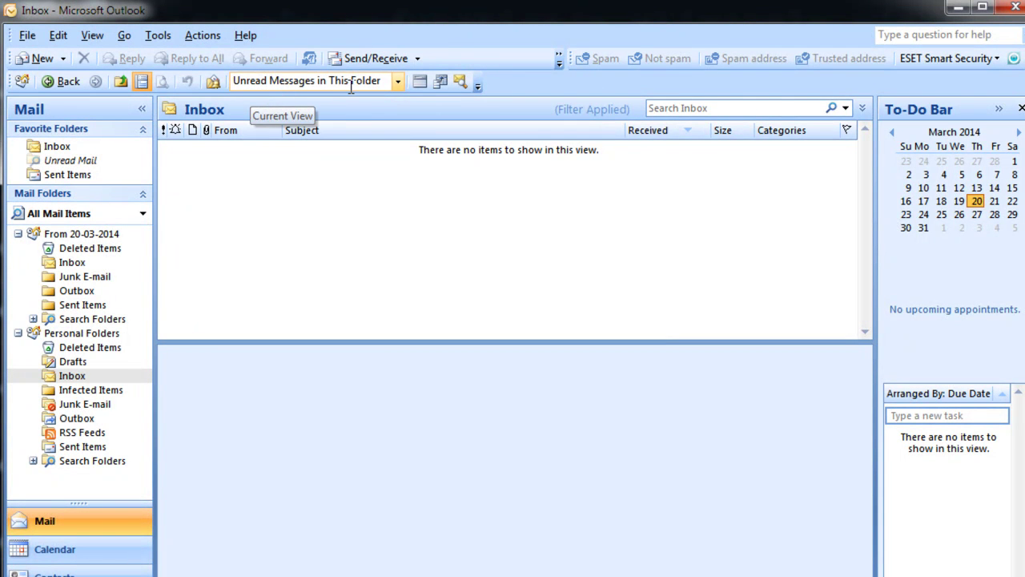
- Switch the current view from Unread Messages to Messages so all mail is shown
left_click(397, 82)
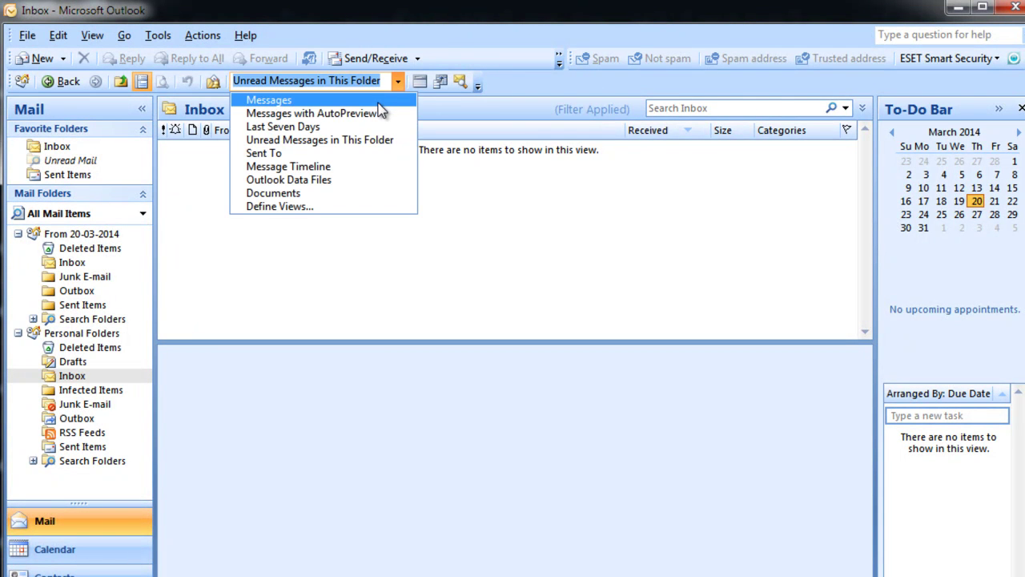
left_click(379, 102)
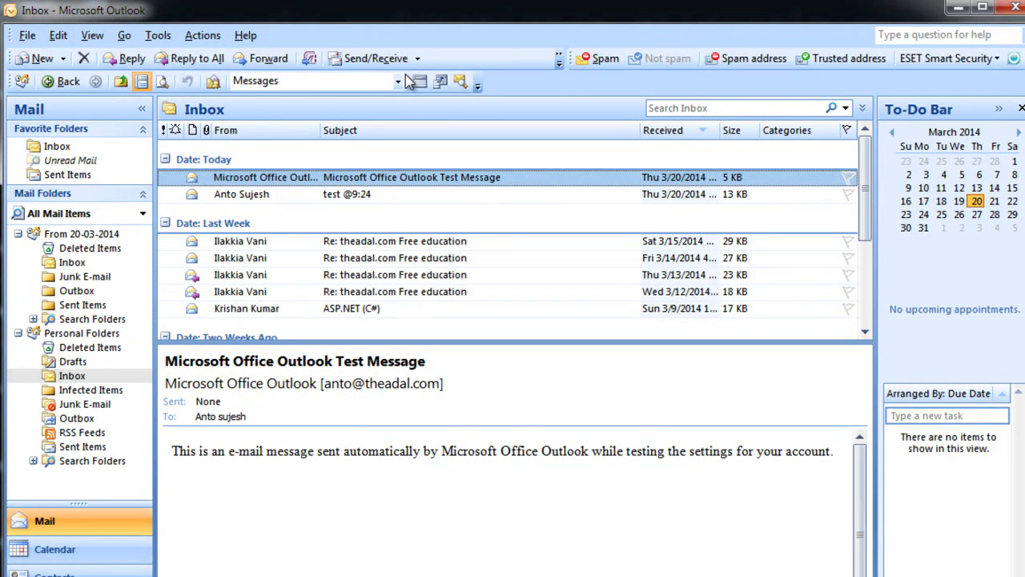
left_click(397, 81)
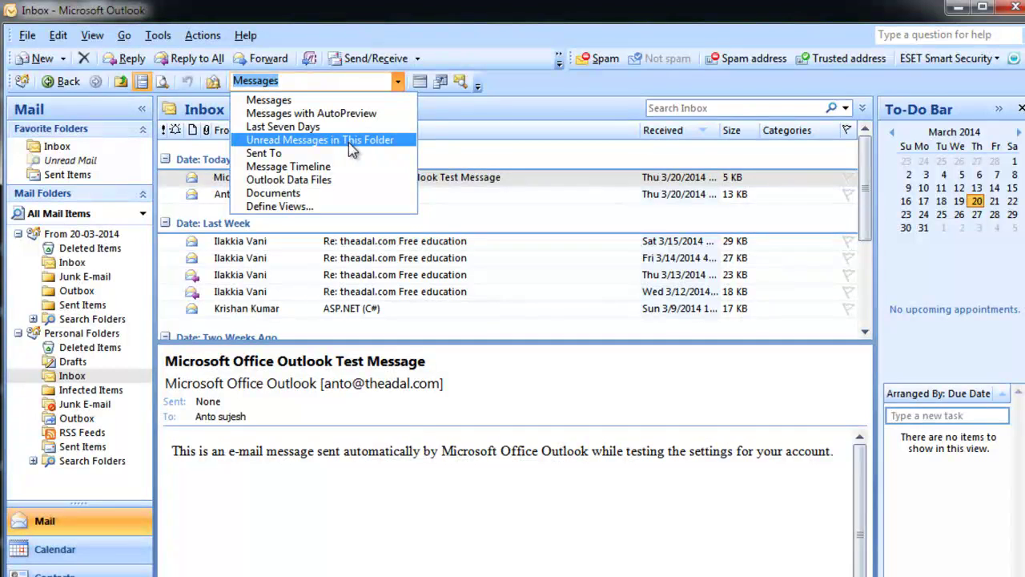
left_click(357, 141)
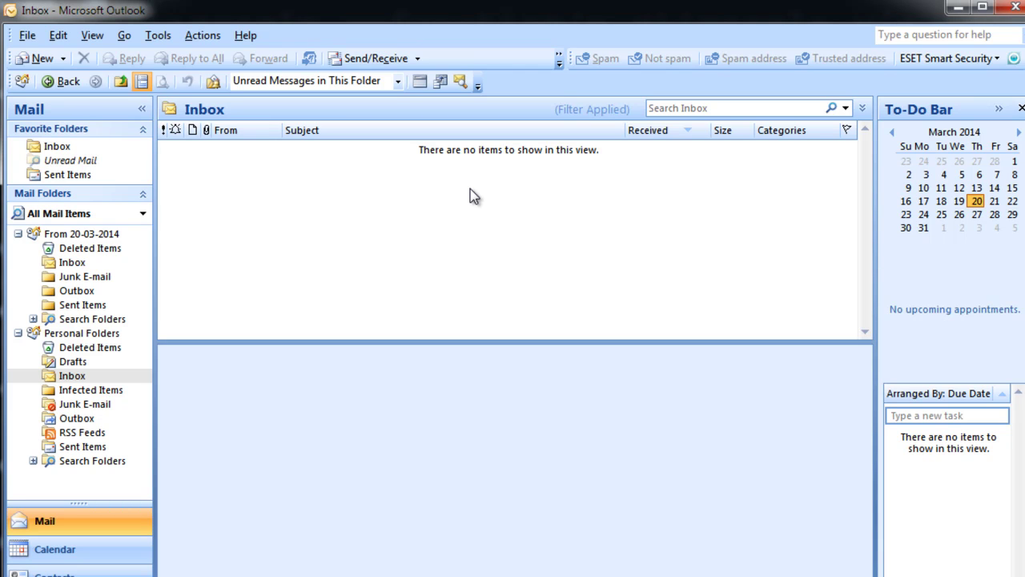
left_click(396, 82)
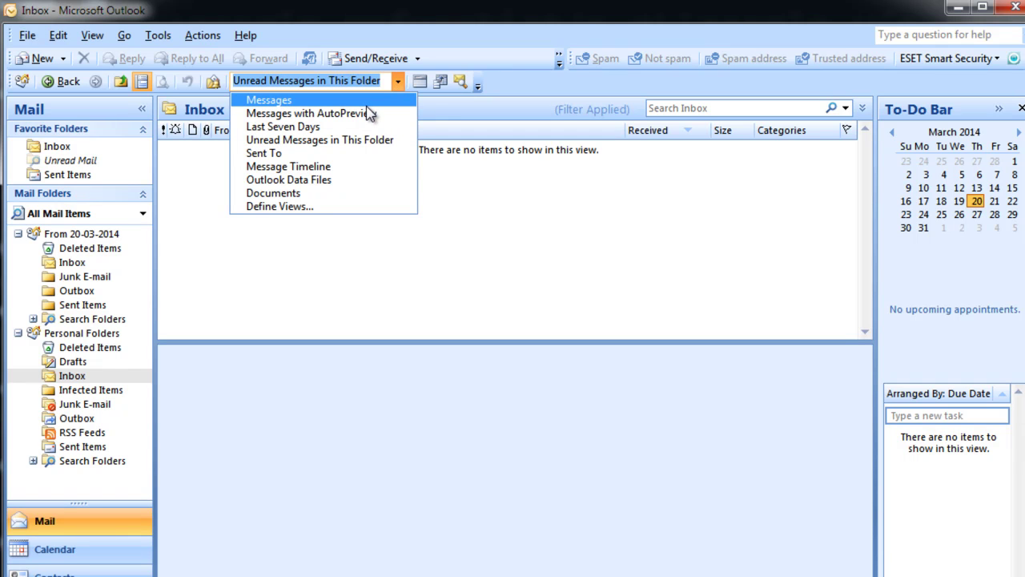
left_click(288, 104)
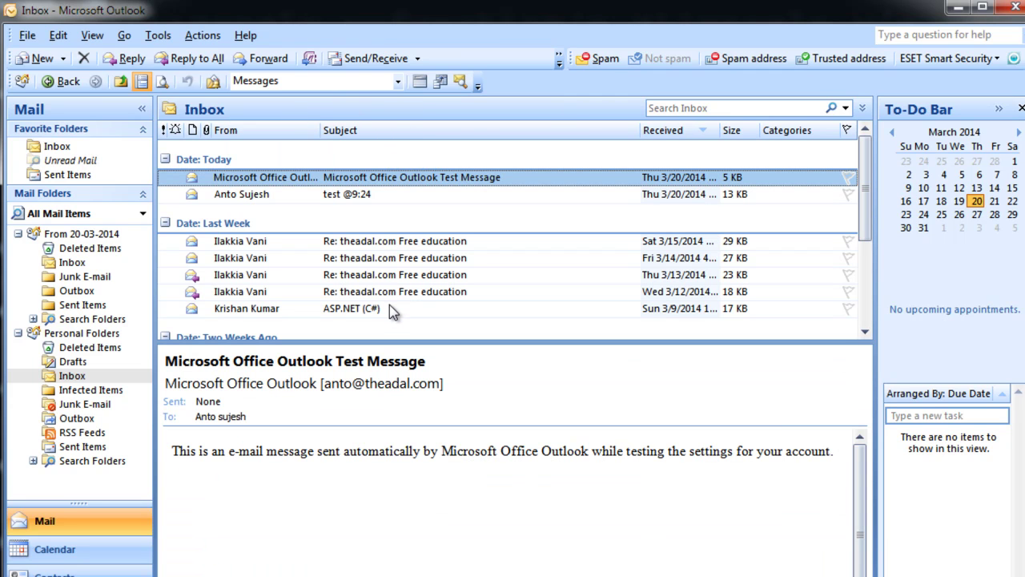
- Select the empty From 20-03-2014 Inbox, collapse Personal Folders, and return to the browser
left_click(72, 262)
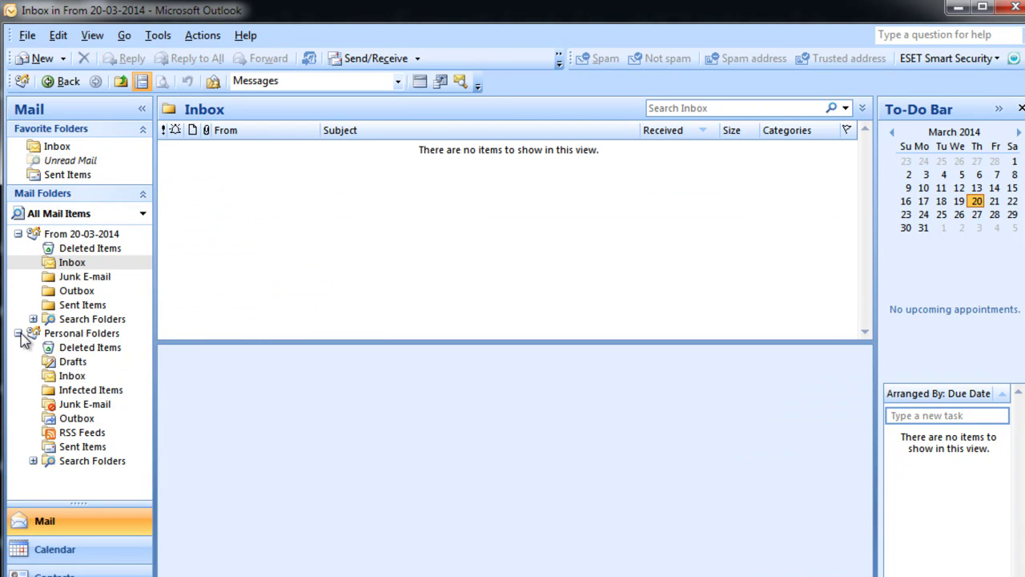
left_click(18, 333)
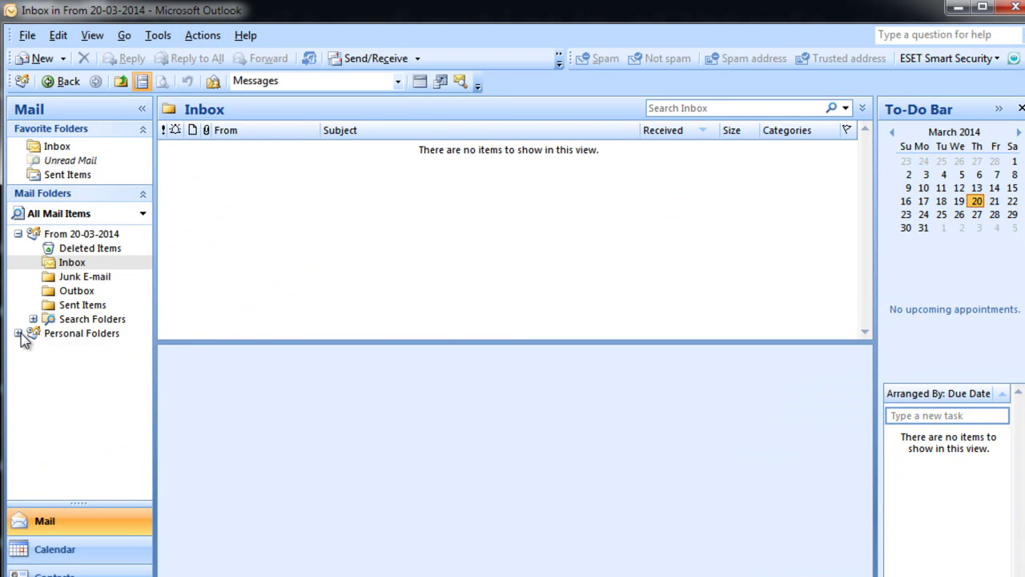
left_click(74, 264)
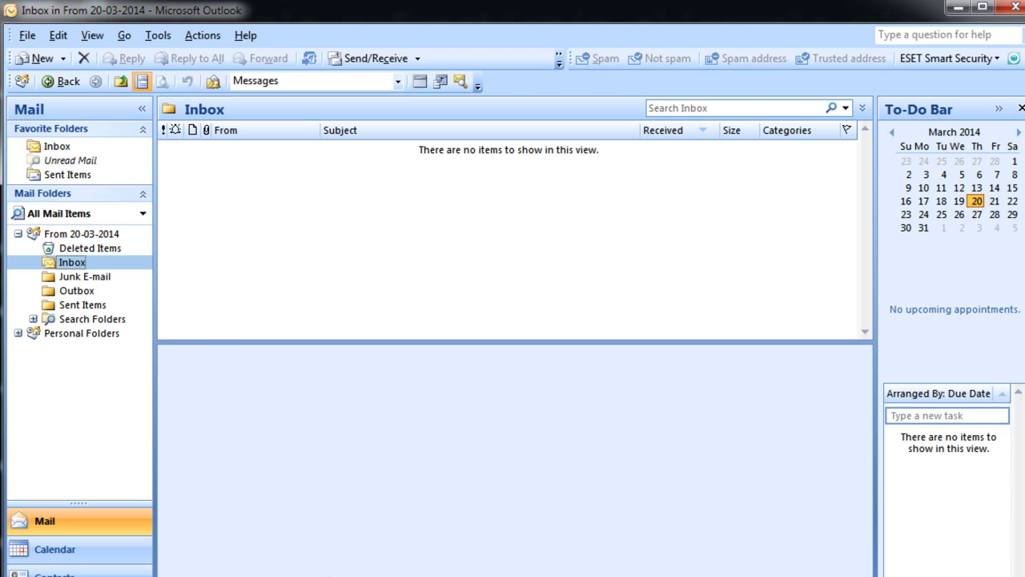
key("alt+Tab")
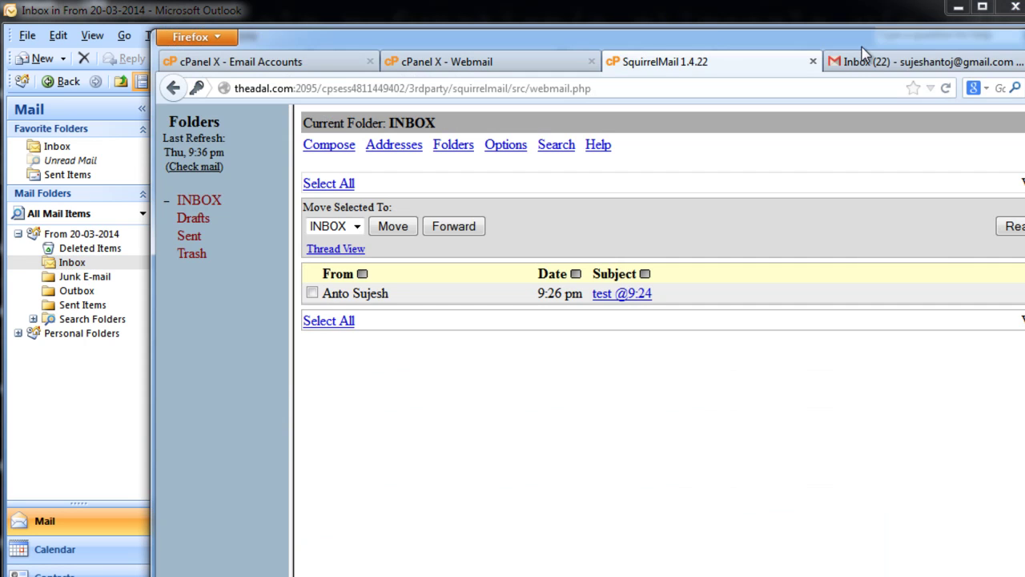
- Compose a Gmail message to the domain mailbox with subject 'test@9:41'
left_click(868, 62)
left_click(240, 224)
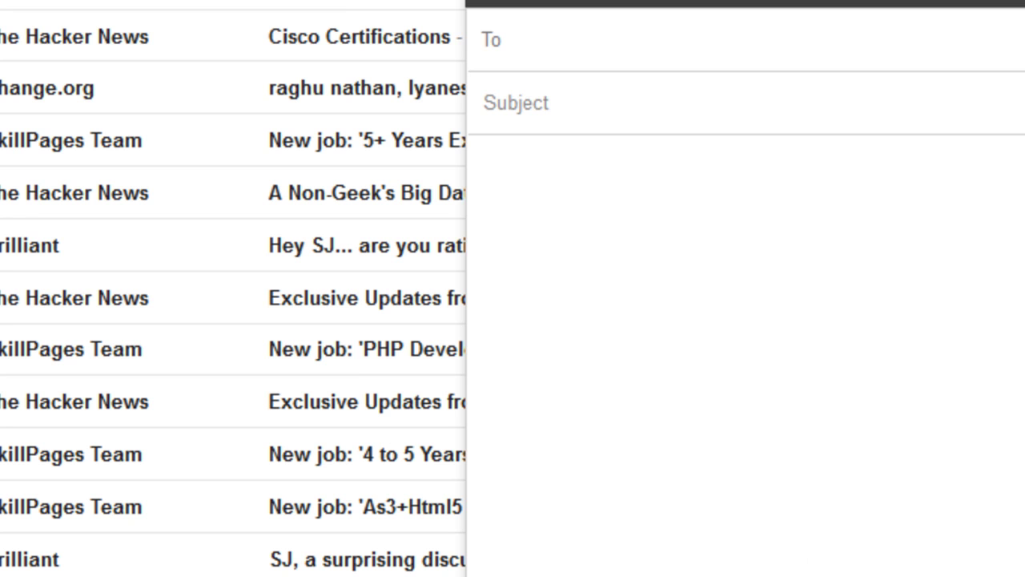
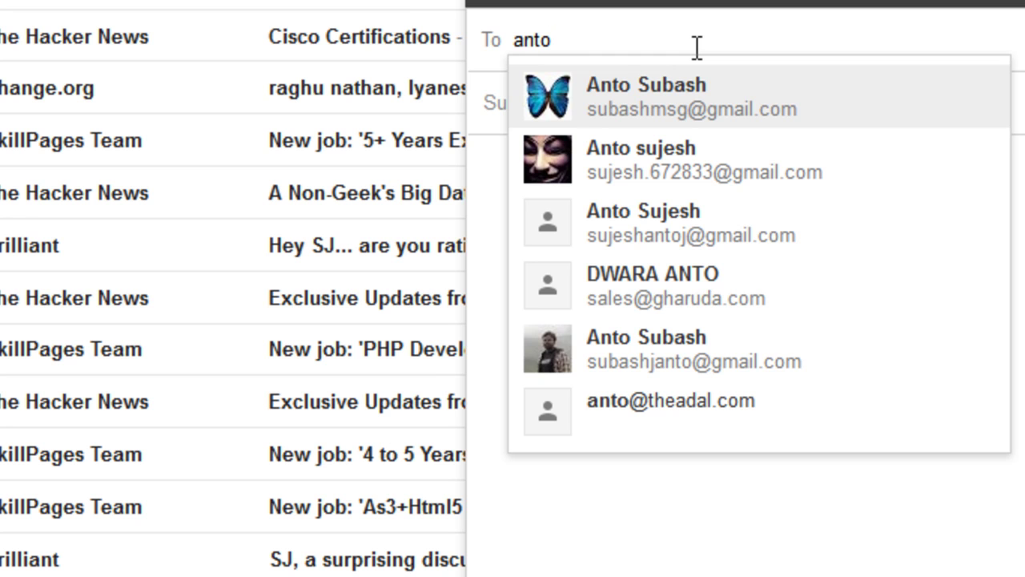
left_click(681, 78)
left_click(635, 108)
type("test")
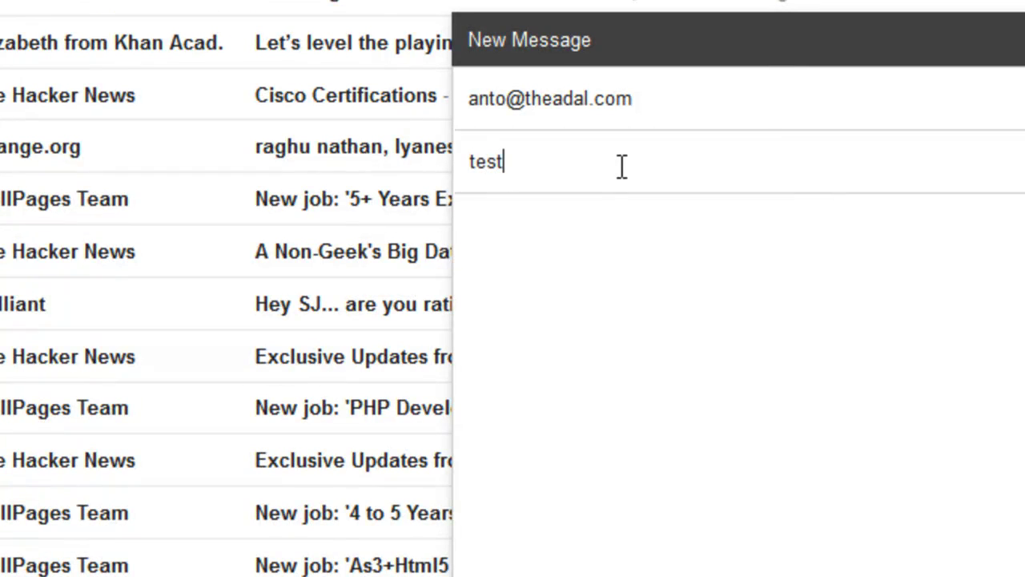
type("@9:41")
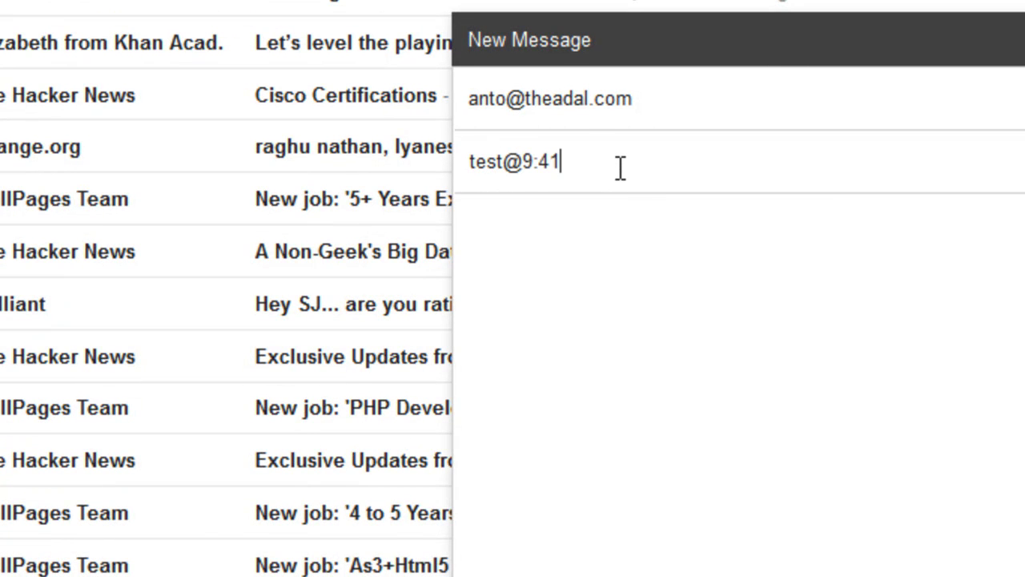
- Copy the subject 'test@9:41' into the body and send the message
left_click(593, 120)
left_click_drag(561, 164, 446, 176)
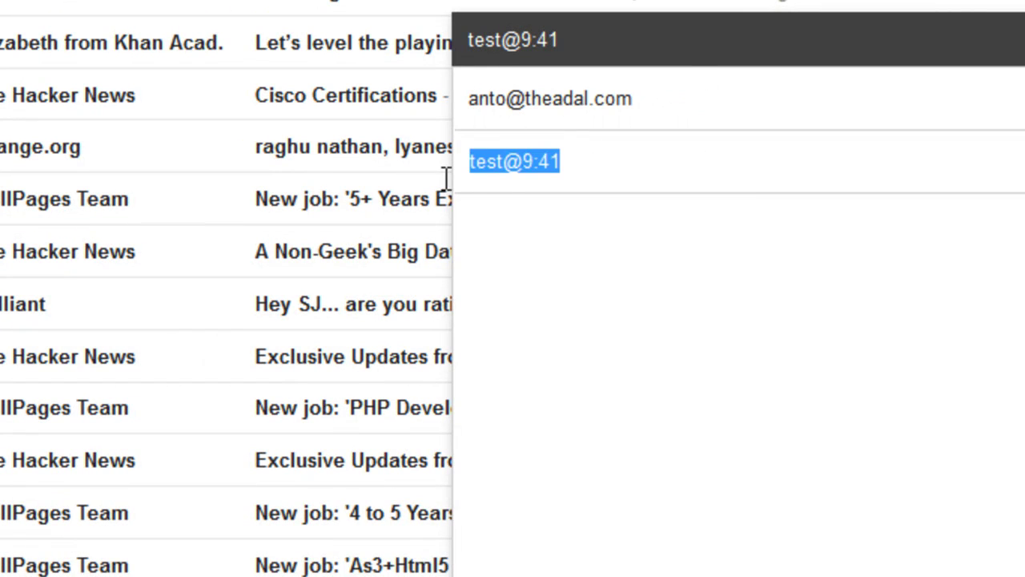
key("ctrl+c")
left_click(574, 245)
key("ctrl+v")
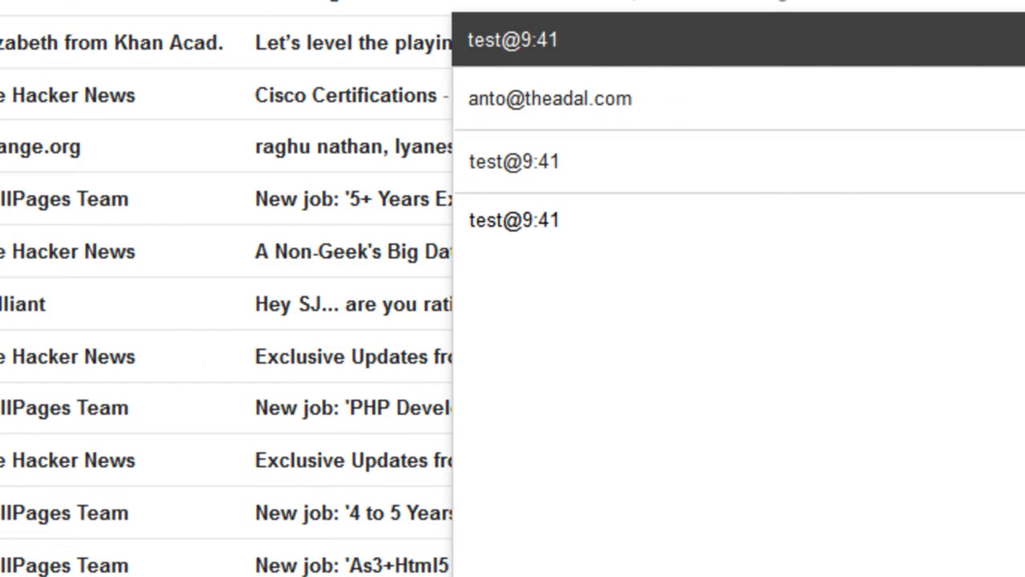
key("ctrl+Return")
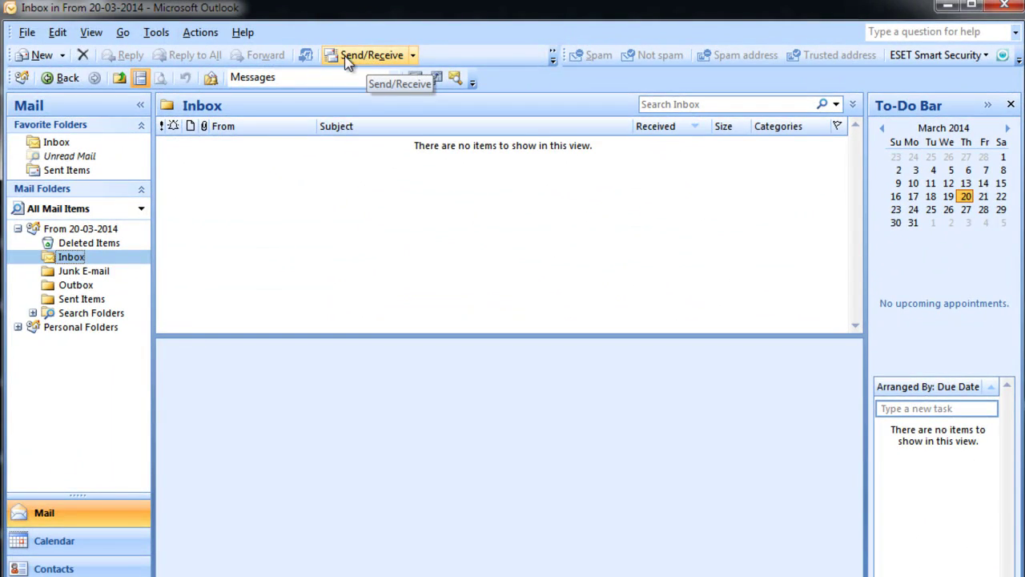
- Fetch new mail, close Personal Folders, and read test@9:41 in the From 20-03-2014 Inbox
left_click(350, 57)
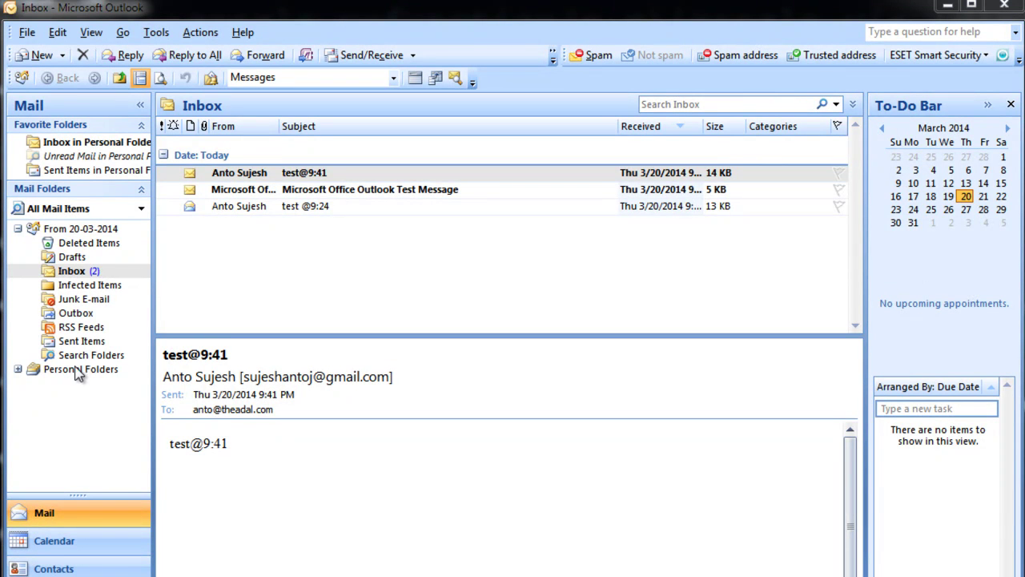
left_click(17, 369)
left_click(19, 370)
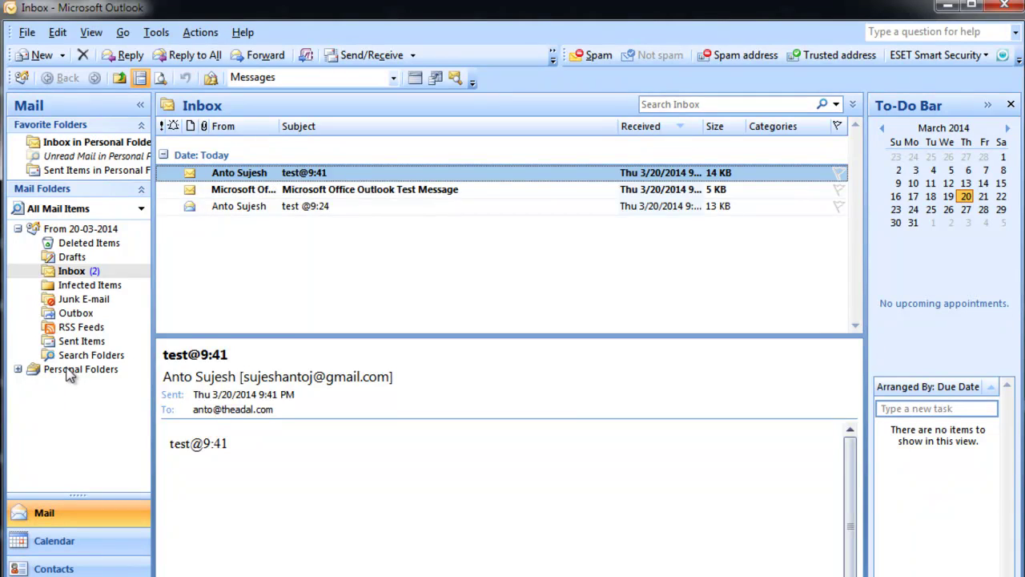
left_click(64, 370)
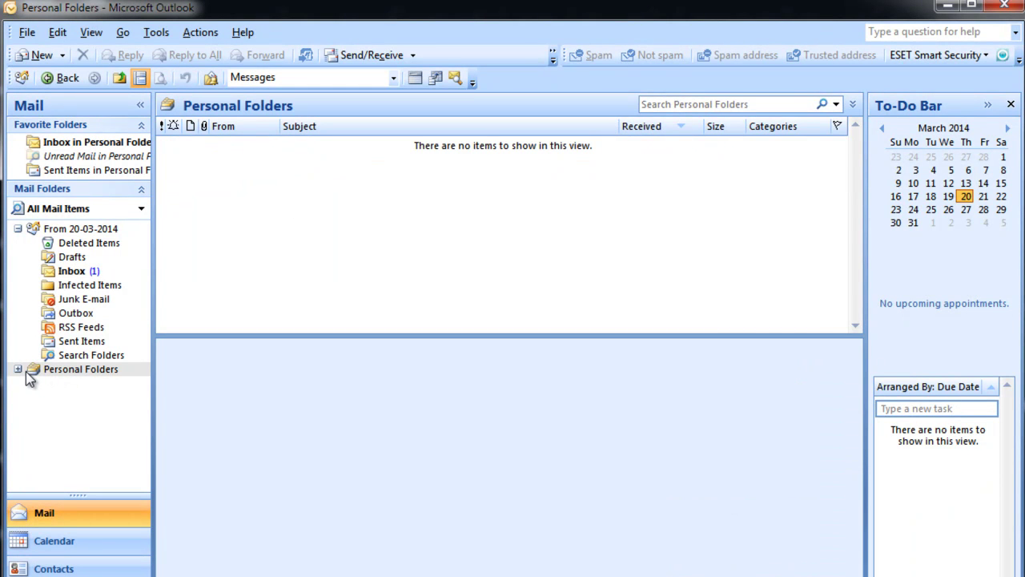
right_click(52, 377)
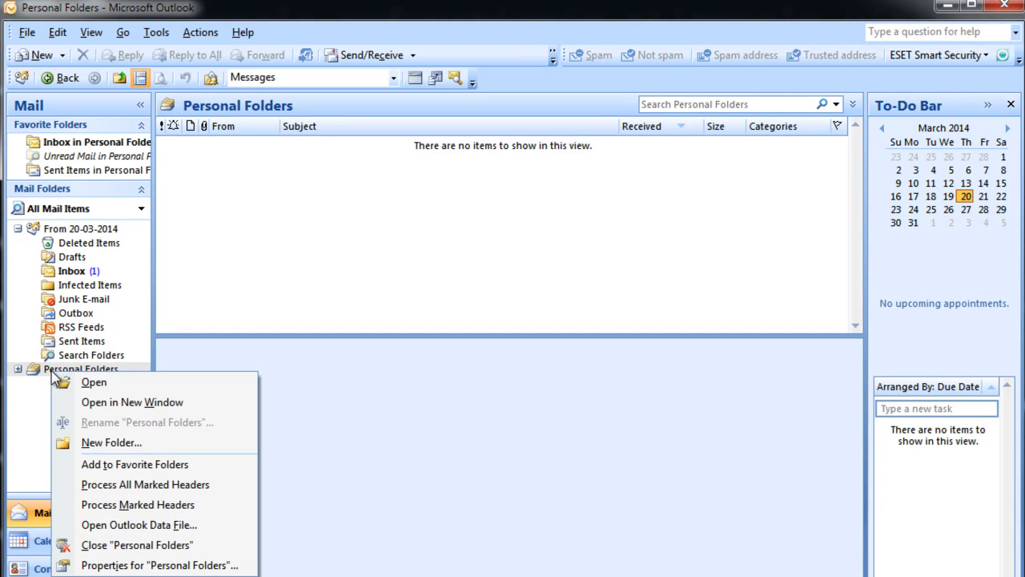
left_click(134, 546)
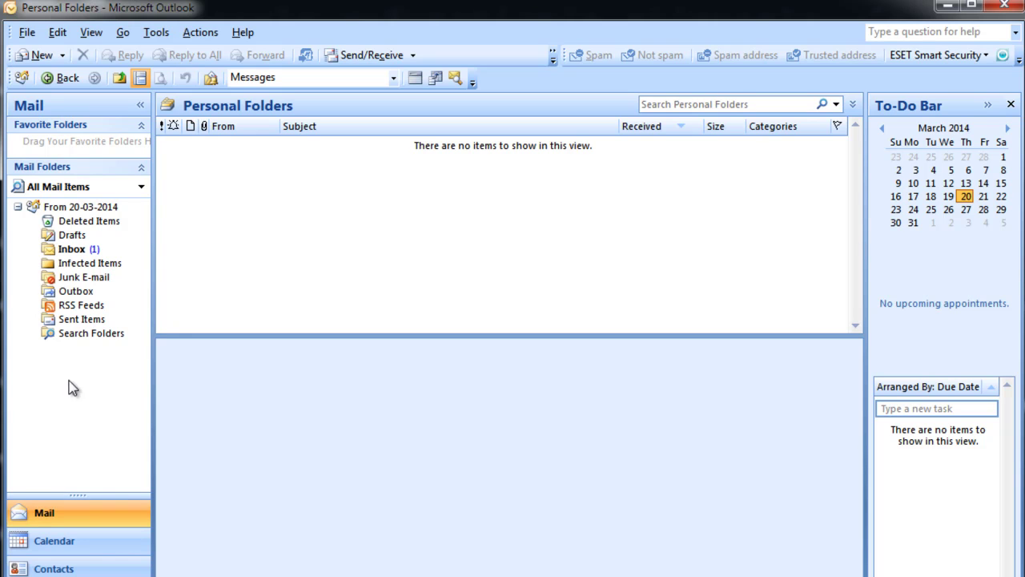
left_click(74, 251)
left_click(268, 190)
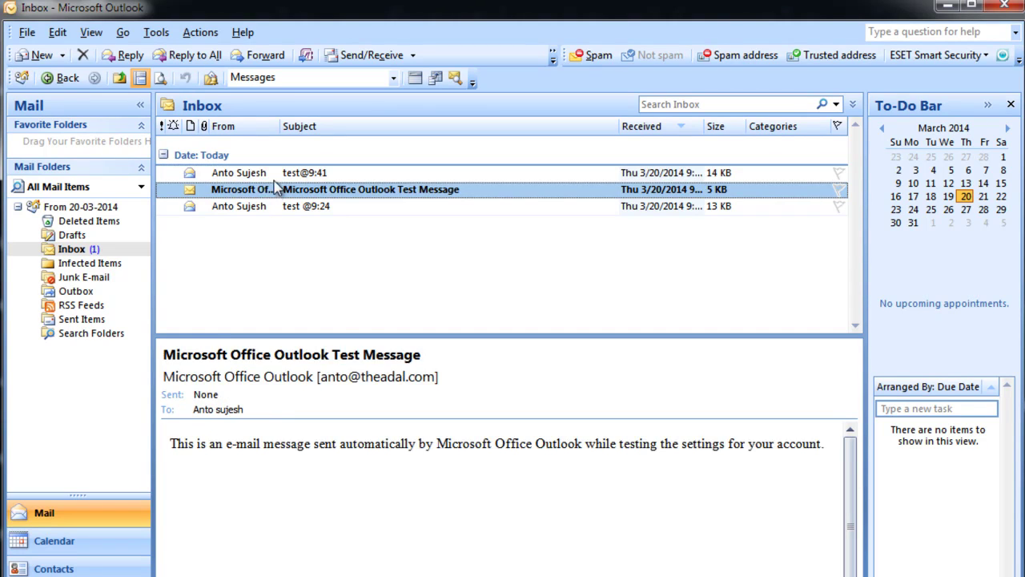